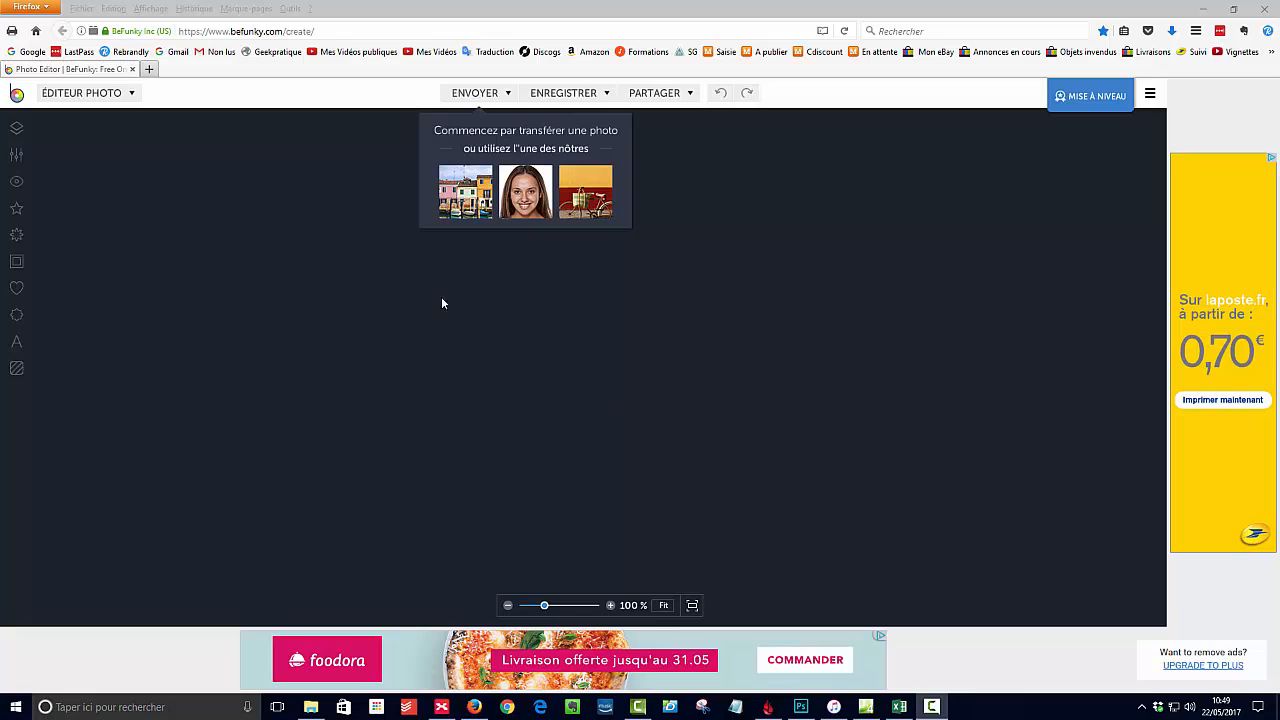
Load the image fond blanc.jpg from the computer's Images folder into the photo editor.
left_click(485, 93)
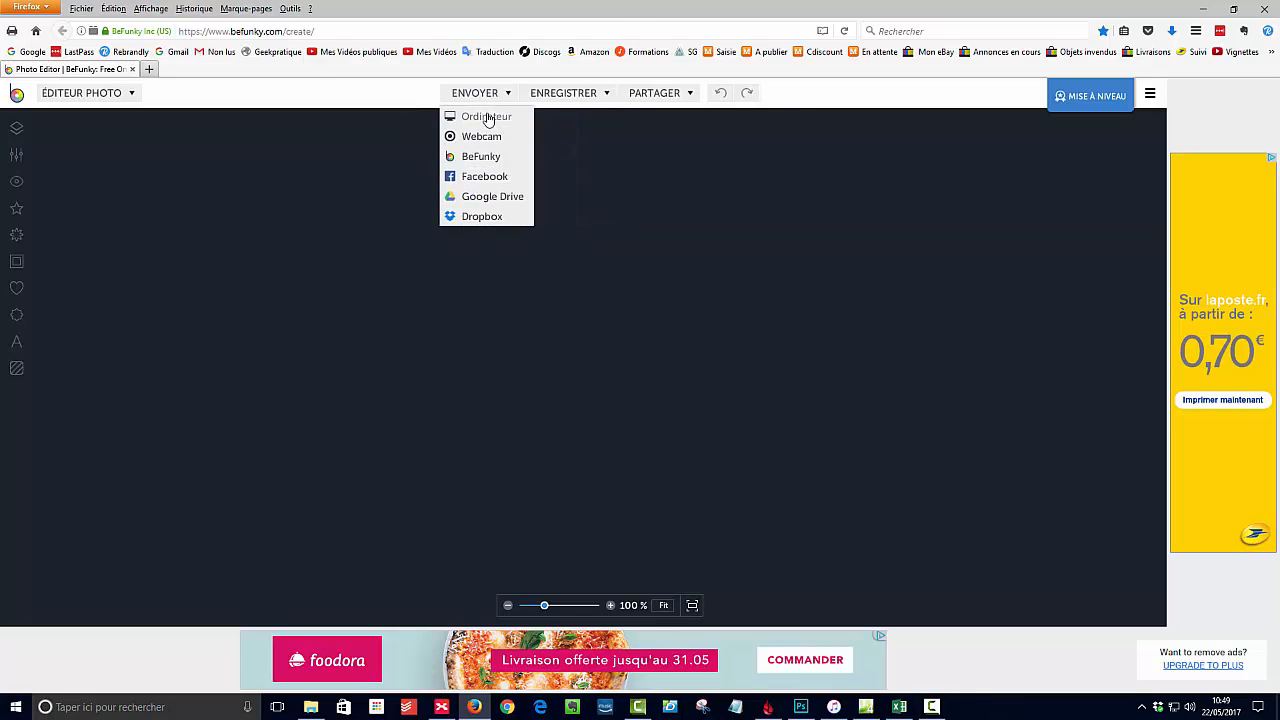
left_click(487, 117)
left_click_drag(630, 116, 627, 228)
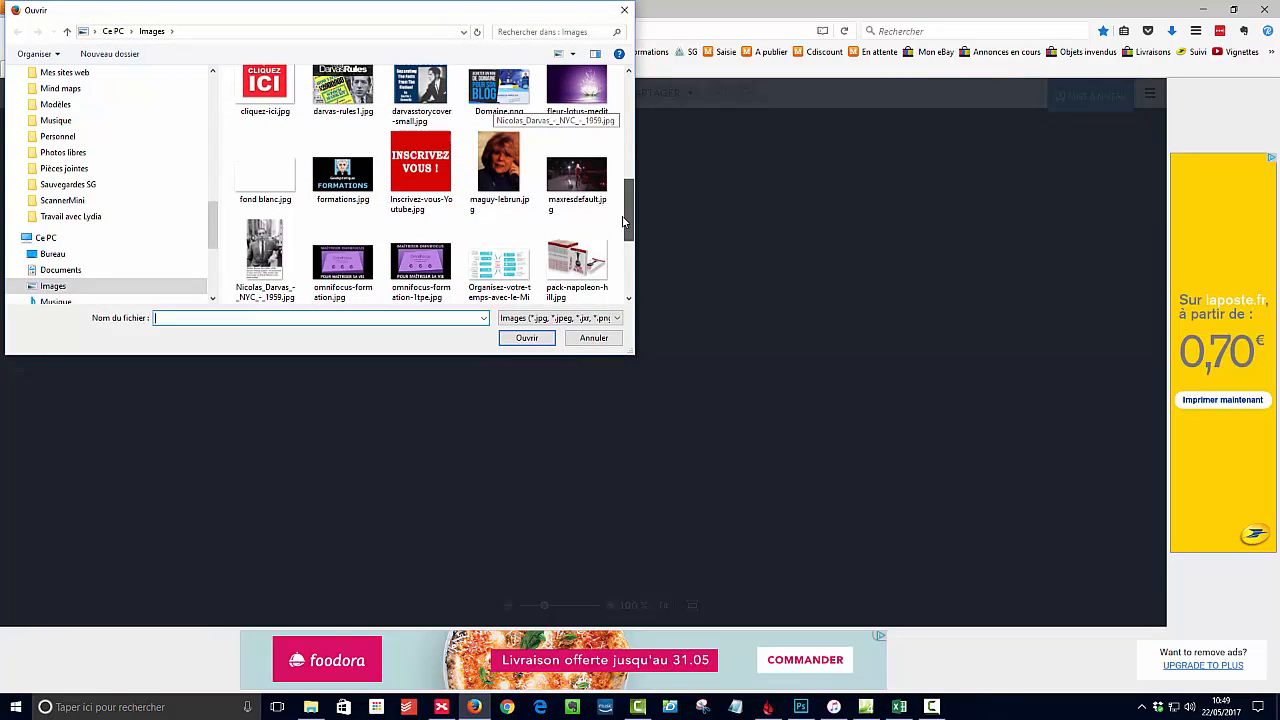
left_click(265, 178)
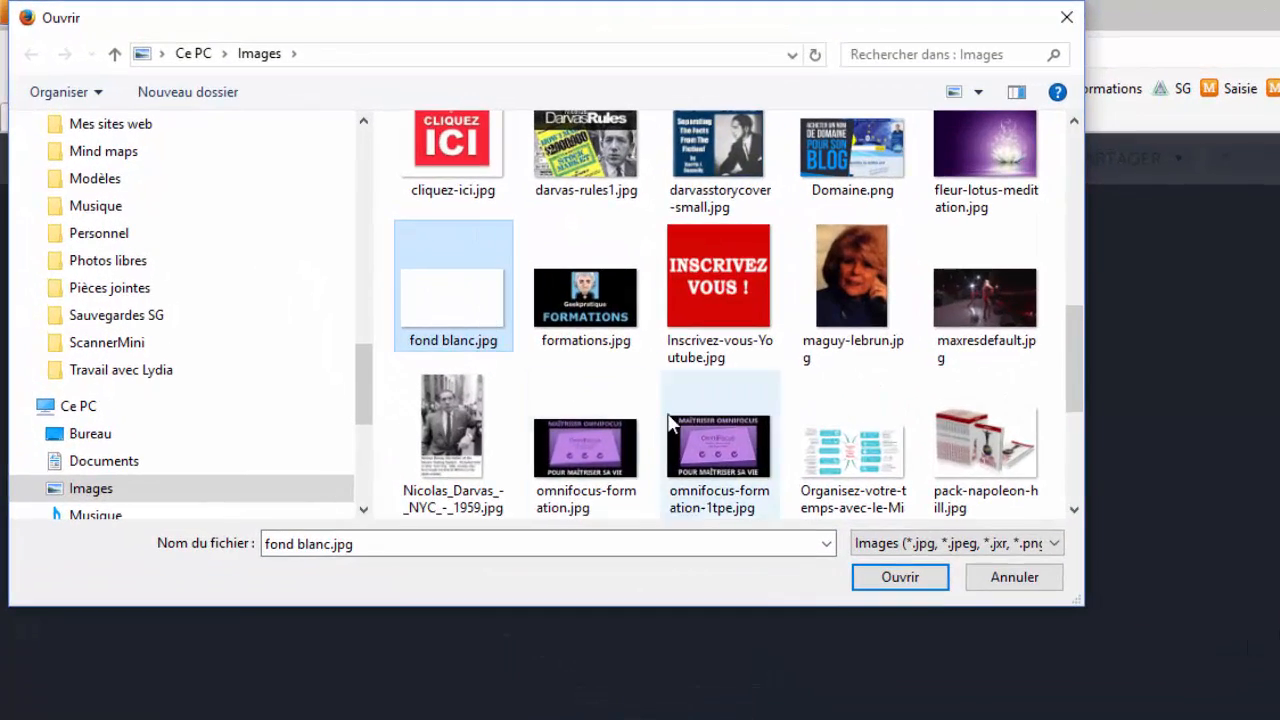
left_click(884, 578)
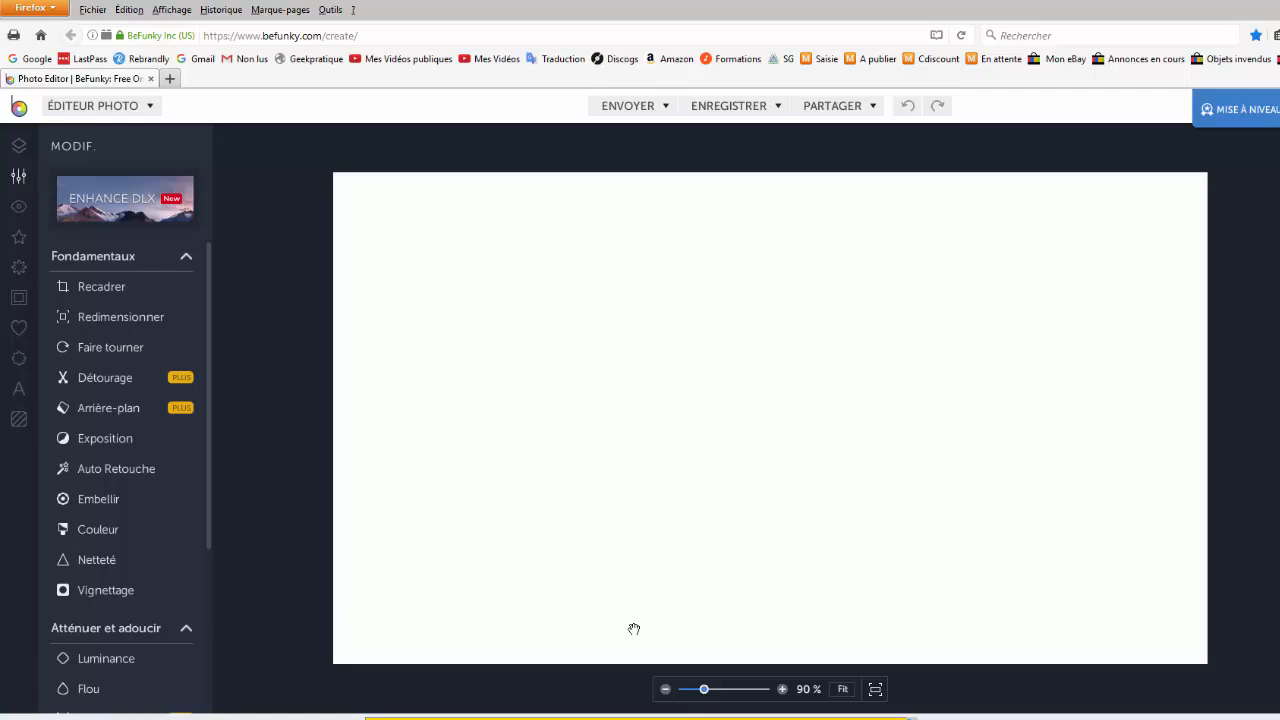
Open Google in a new browser tab and search its images for "boutique en ligne".
left_click(170, 78)
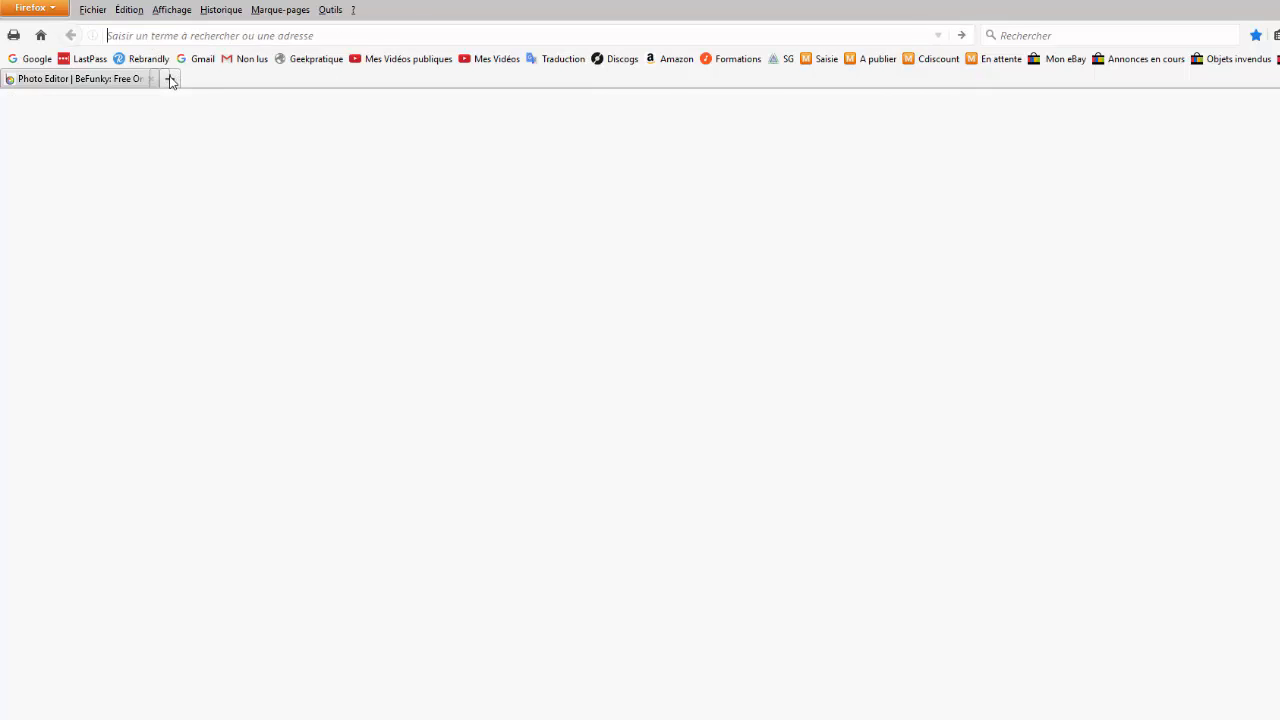
left_click(36, 58)
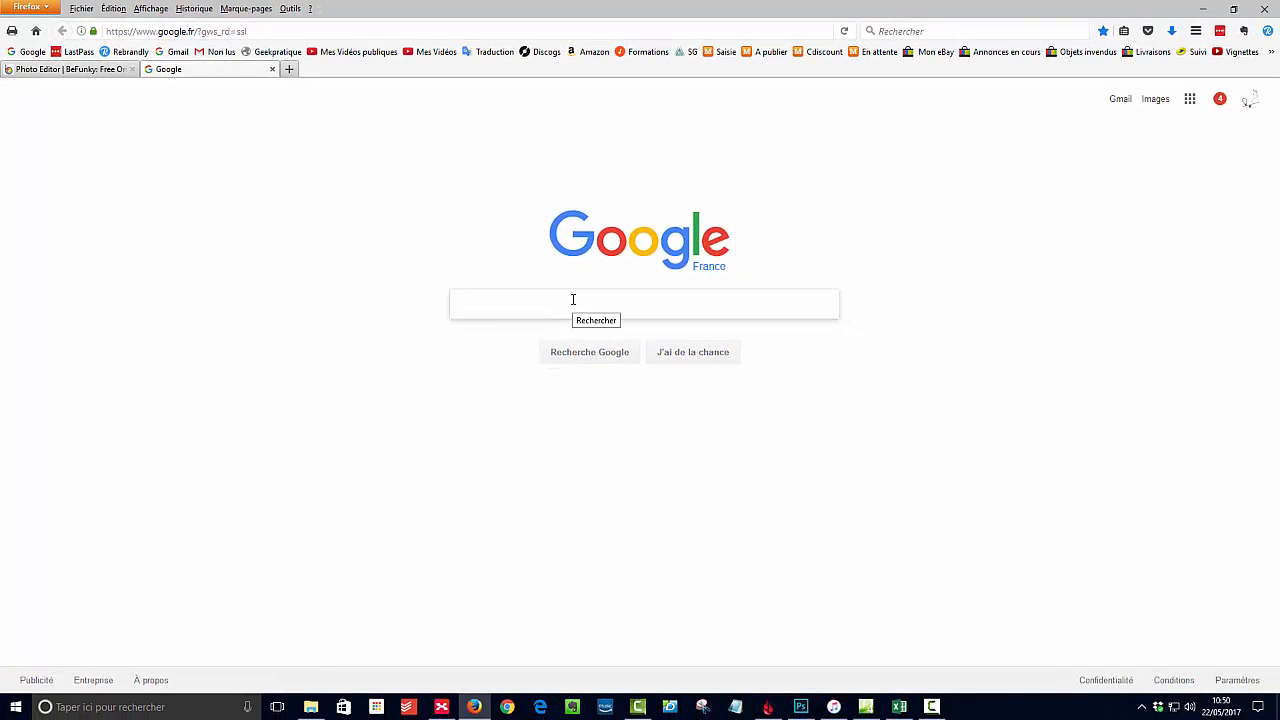
type("bouti")
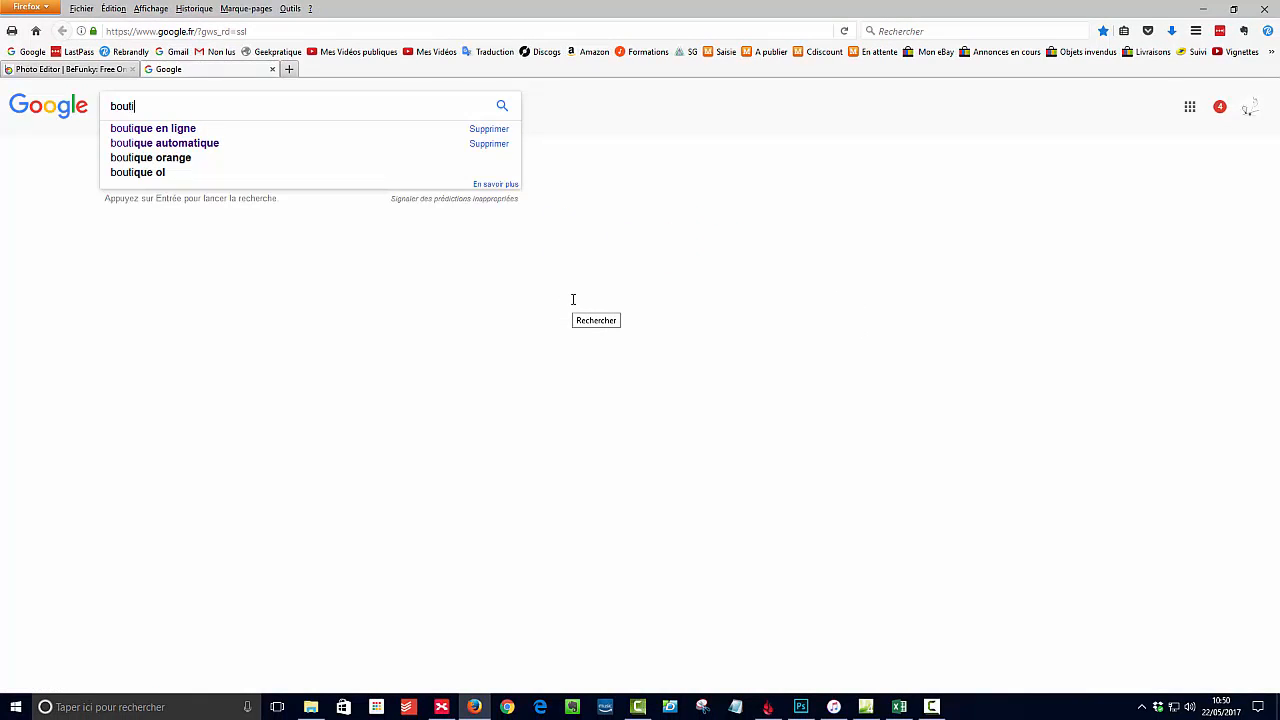
type("que en lig")
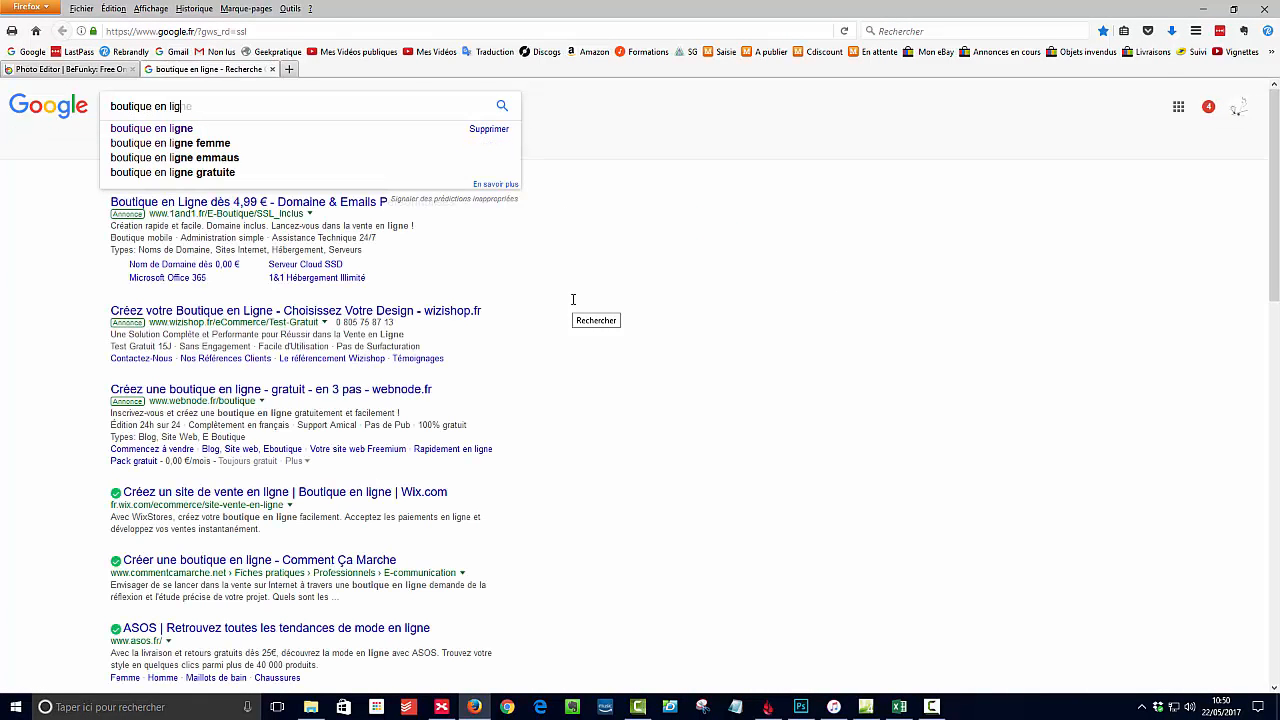
type("ne")
key("Return")
left_click(167, 146)
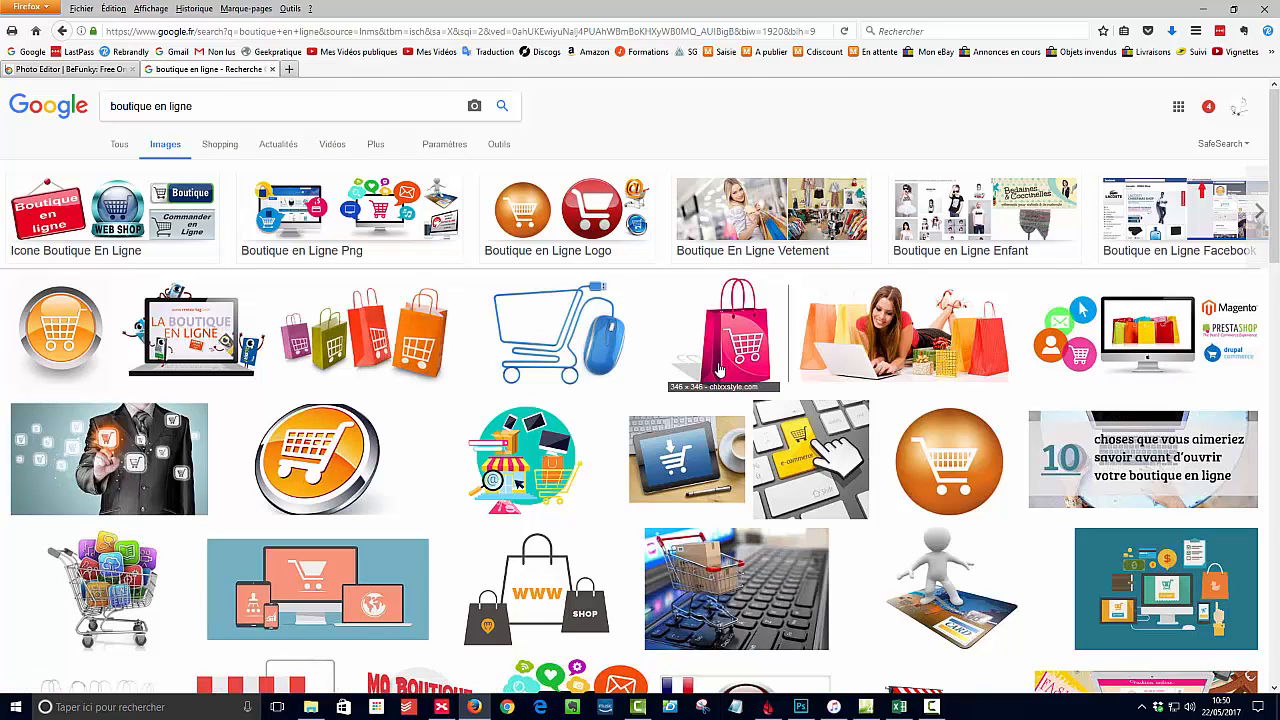
Save the picture of the laptop with a red-and-white awning to the Images folder as boutique-page-icone.png.
scroll(1042, 290, "down", 5)
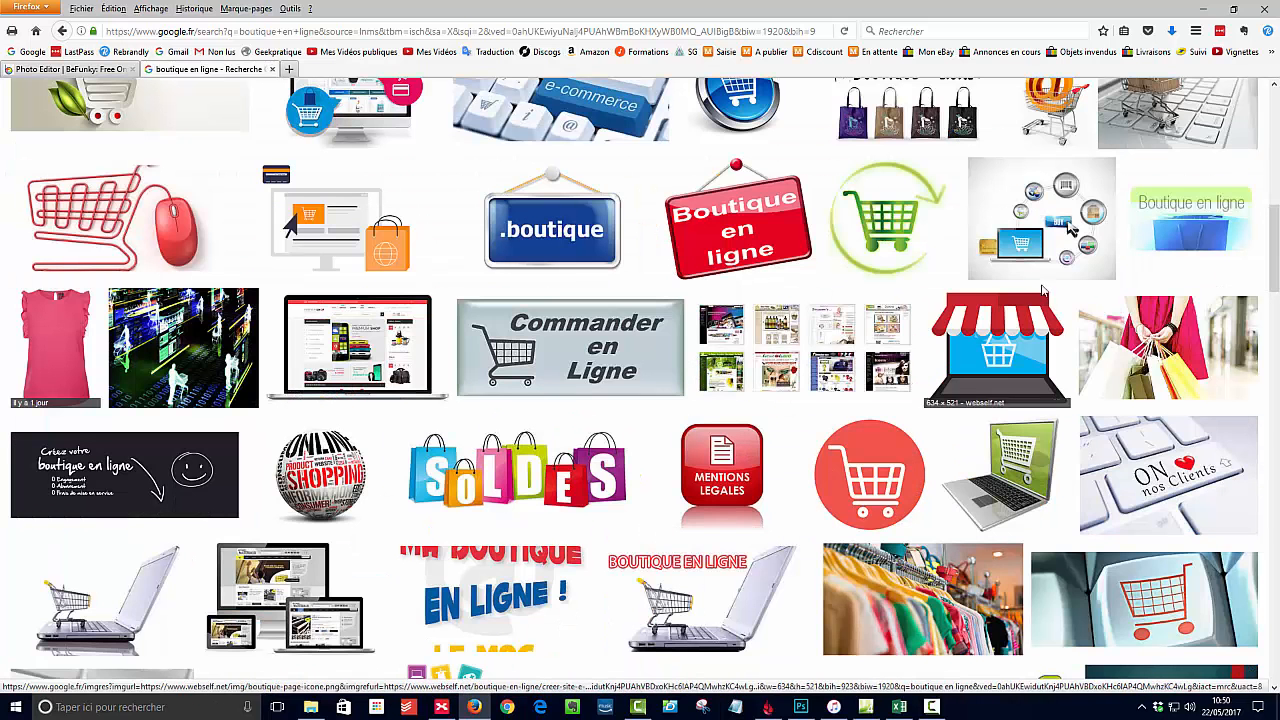
left_click(1013, 333)
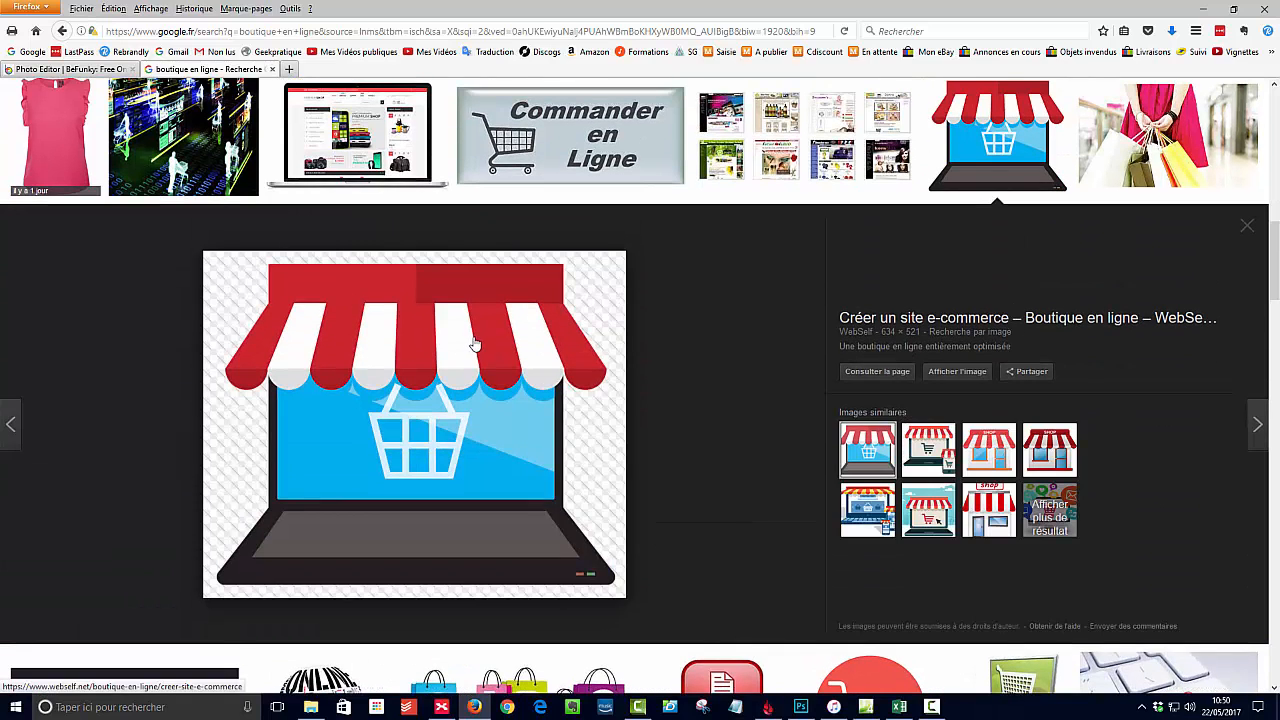
right_click(475, 343)
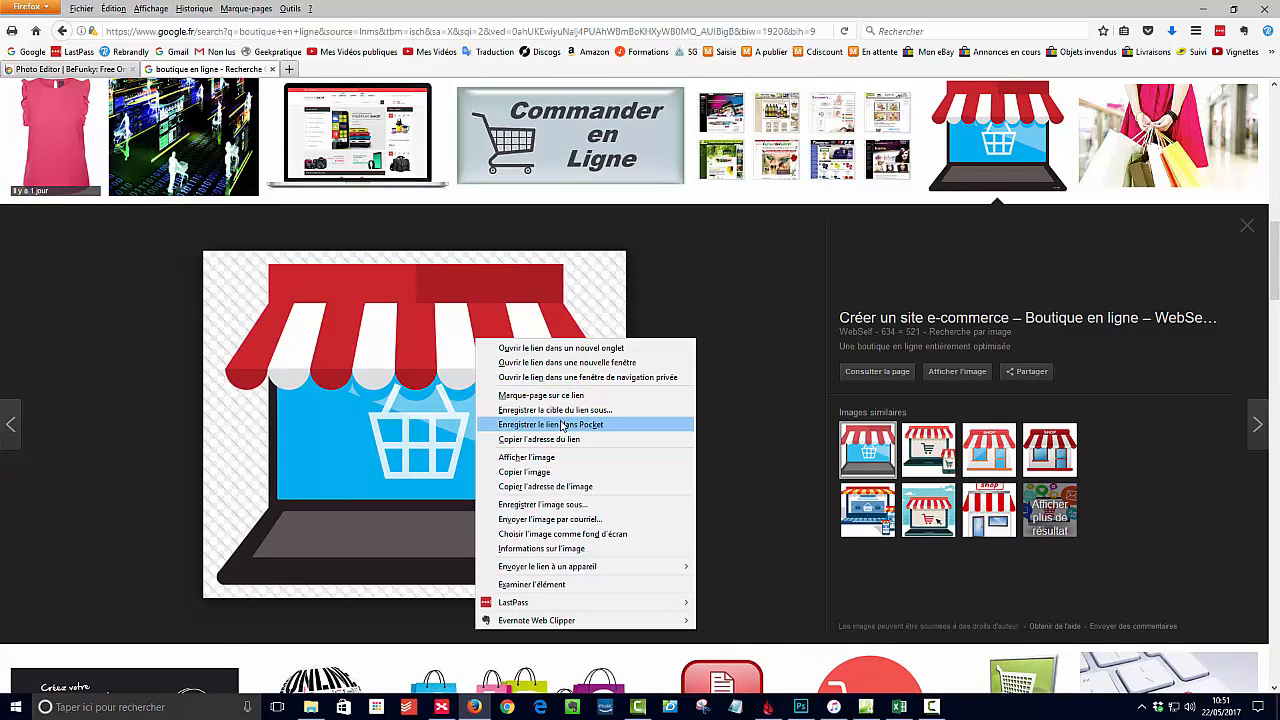
left_click(572, 505)
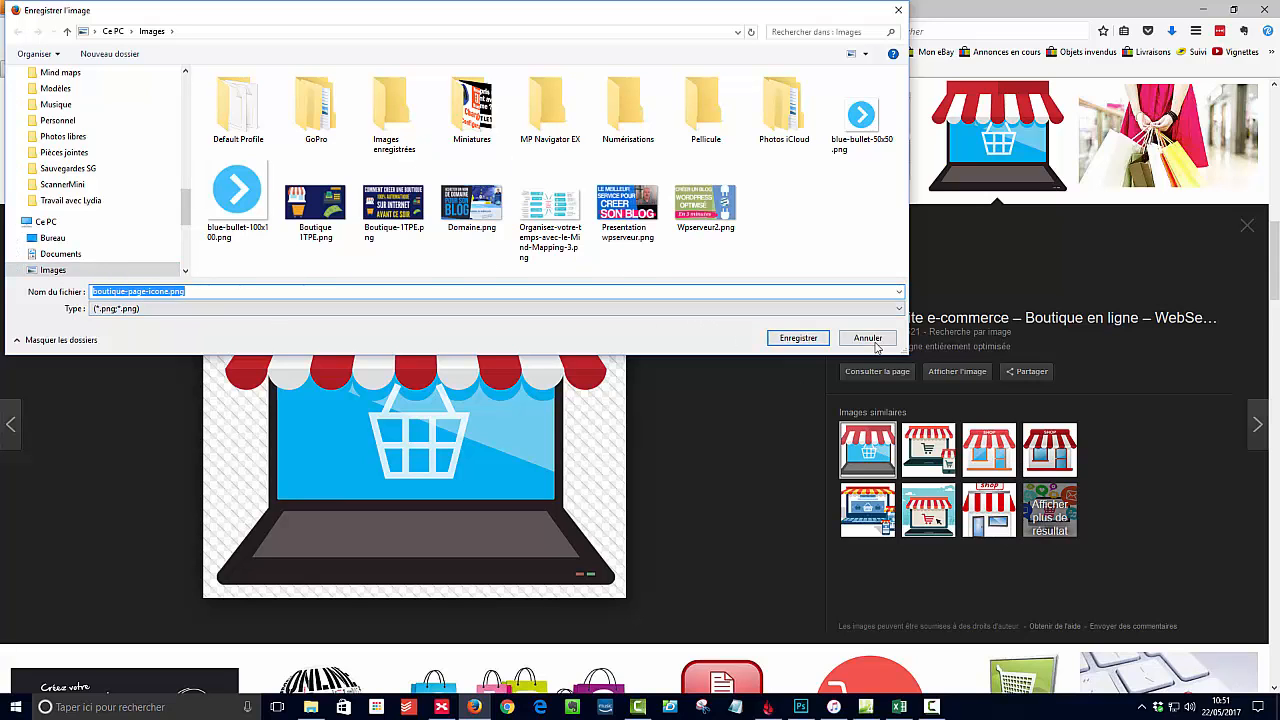
left_click(819, 339)
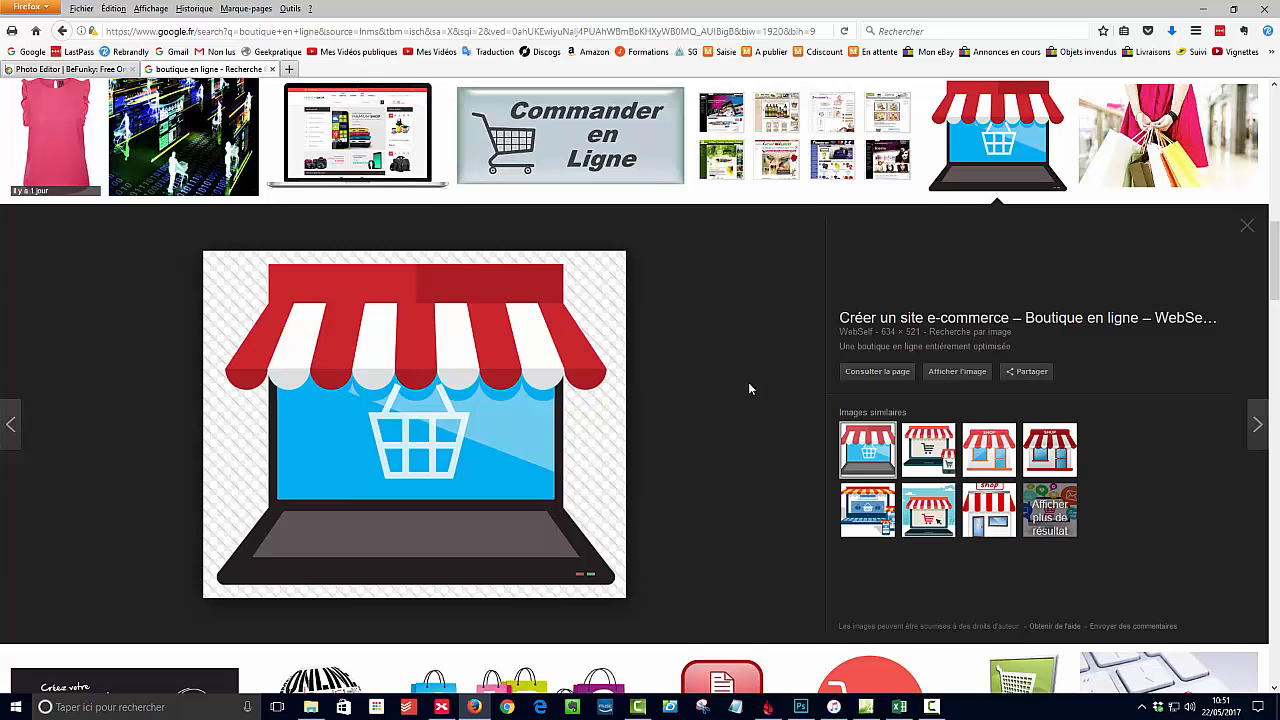
Save the pink shopping bag picture to the Images folder as Boutique_en_ligne_1.jpg and return to the image results.
scroll(748, 389, "up", 5)
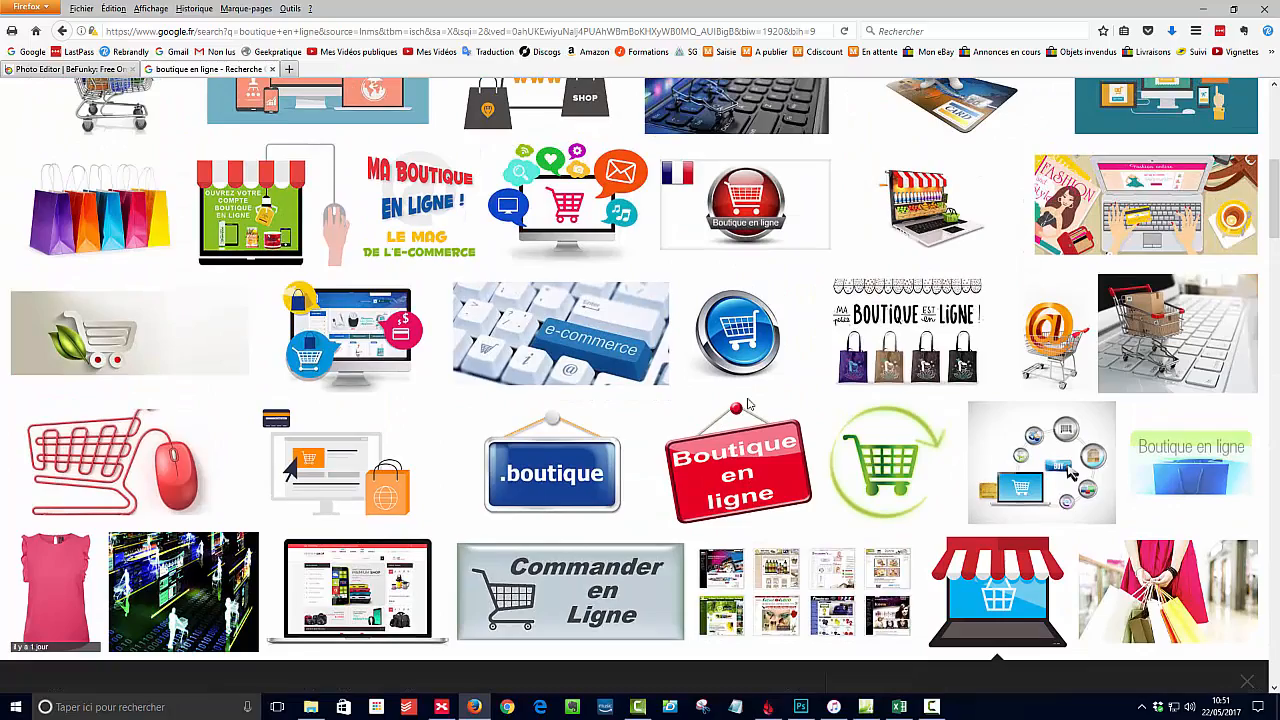
scroll(748, 403, "up", 3)
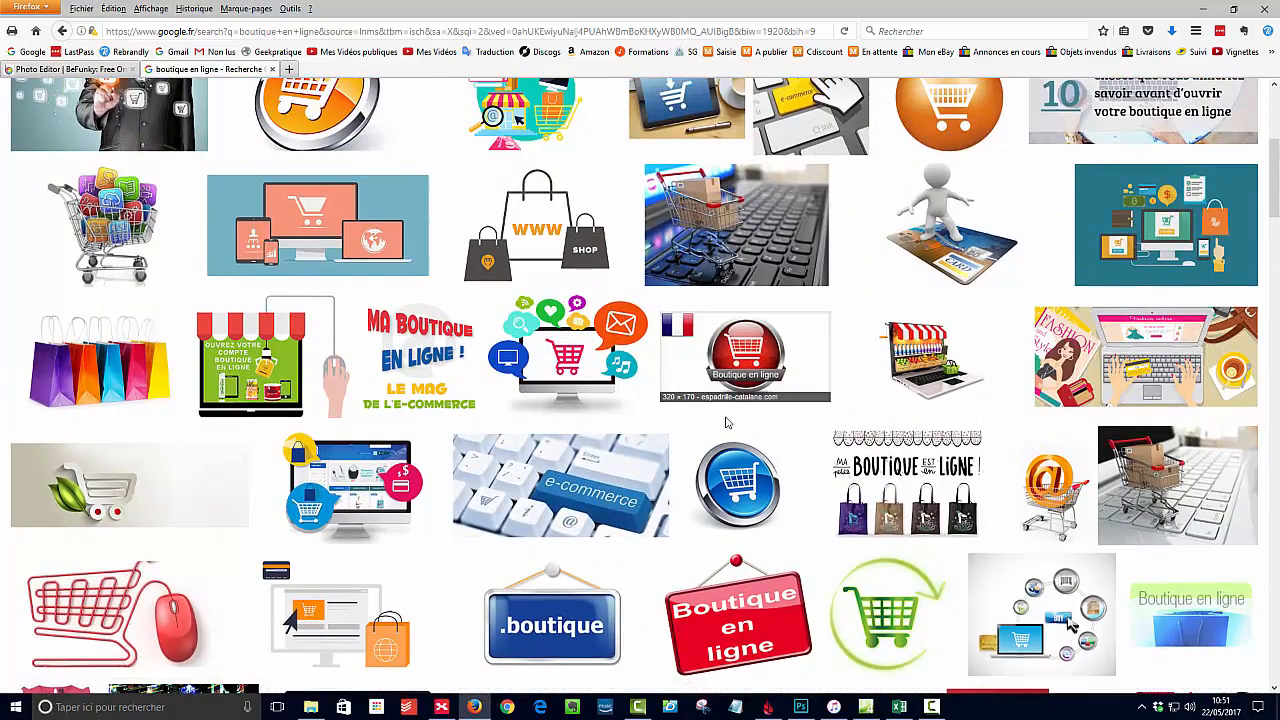
scroll(727, 423, "up", 6)
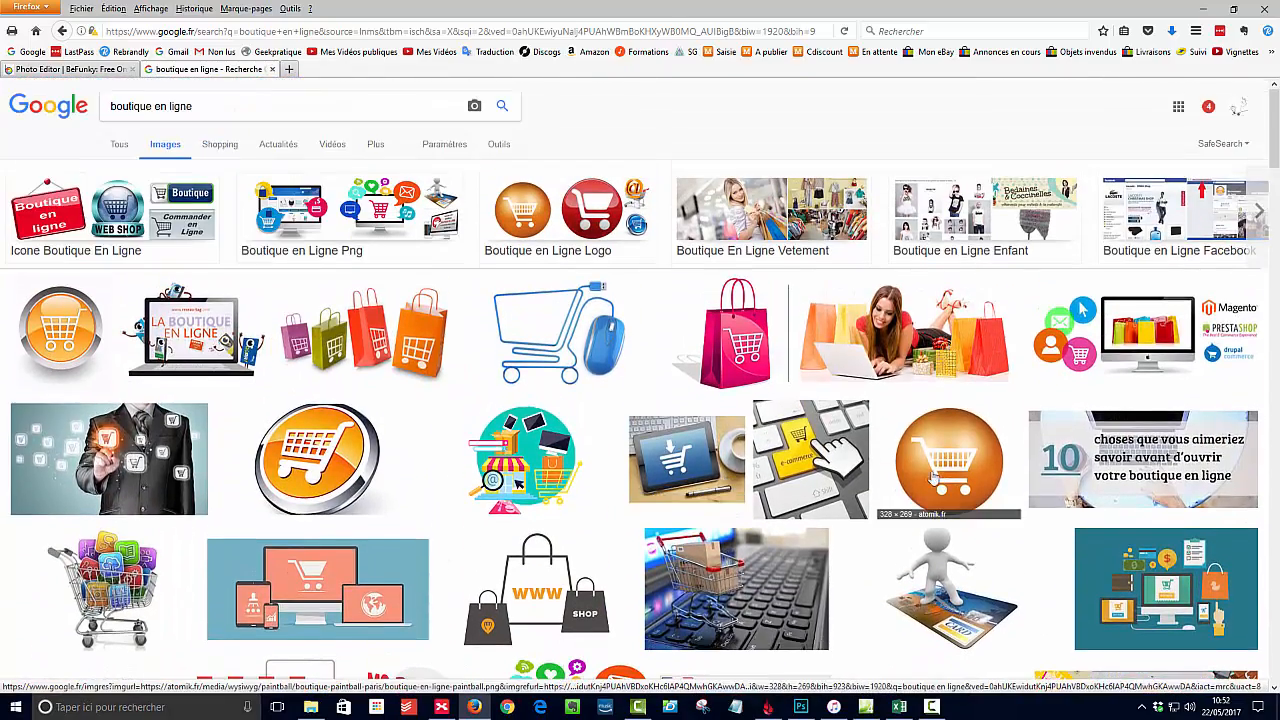
left_click(742, 346)
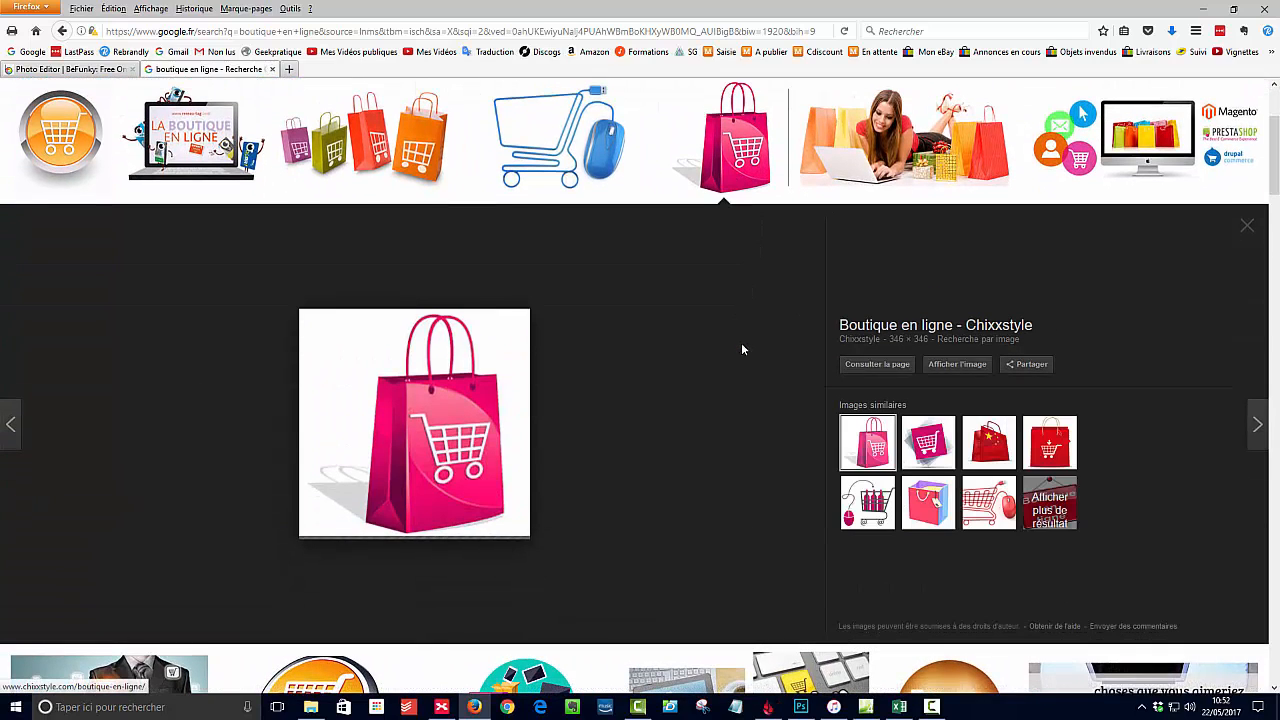
right_click(472, 360)
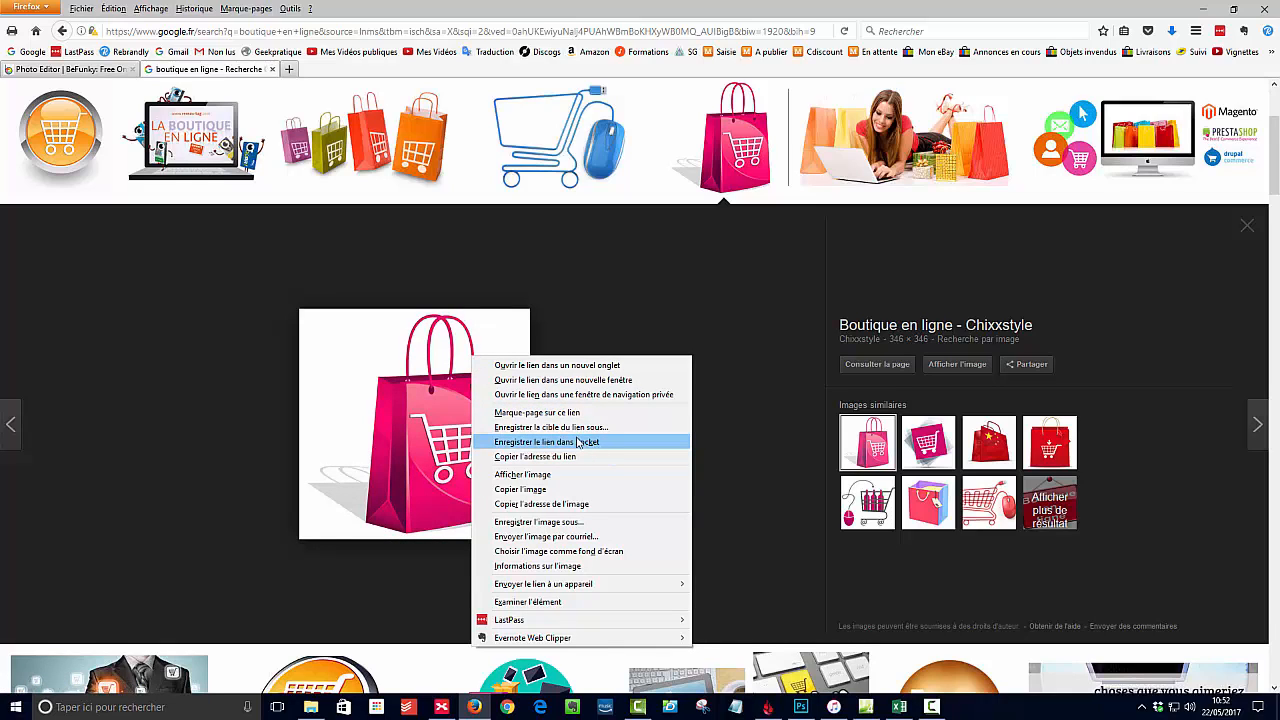
left_click(569, 527)
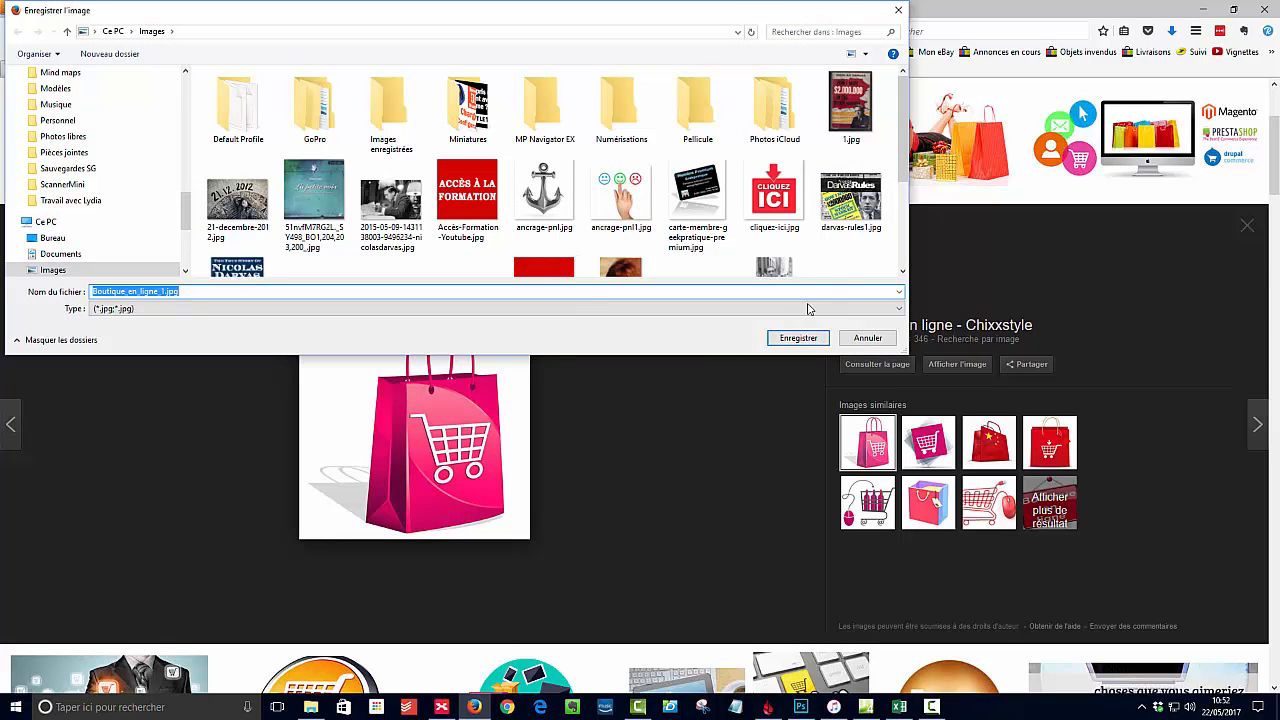
left_click_drag(903, 165, 909, 252)
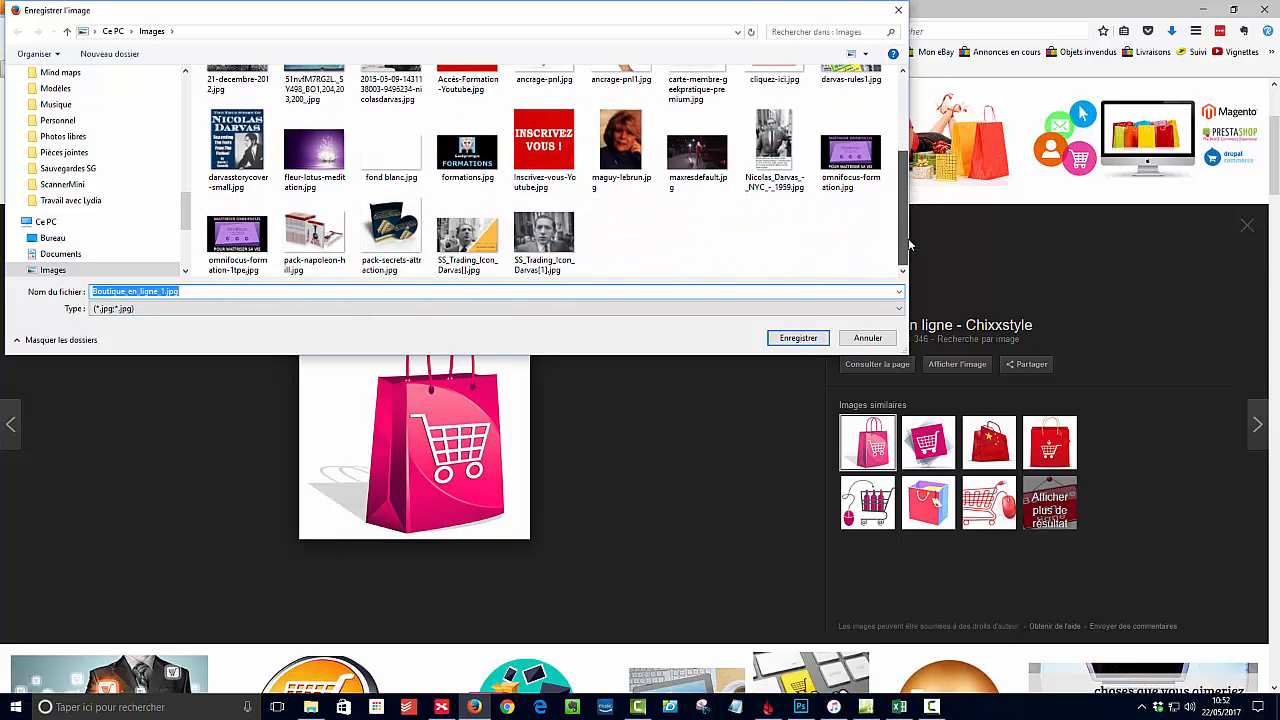
left_click(798, 338)
left_click(481, 362)
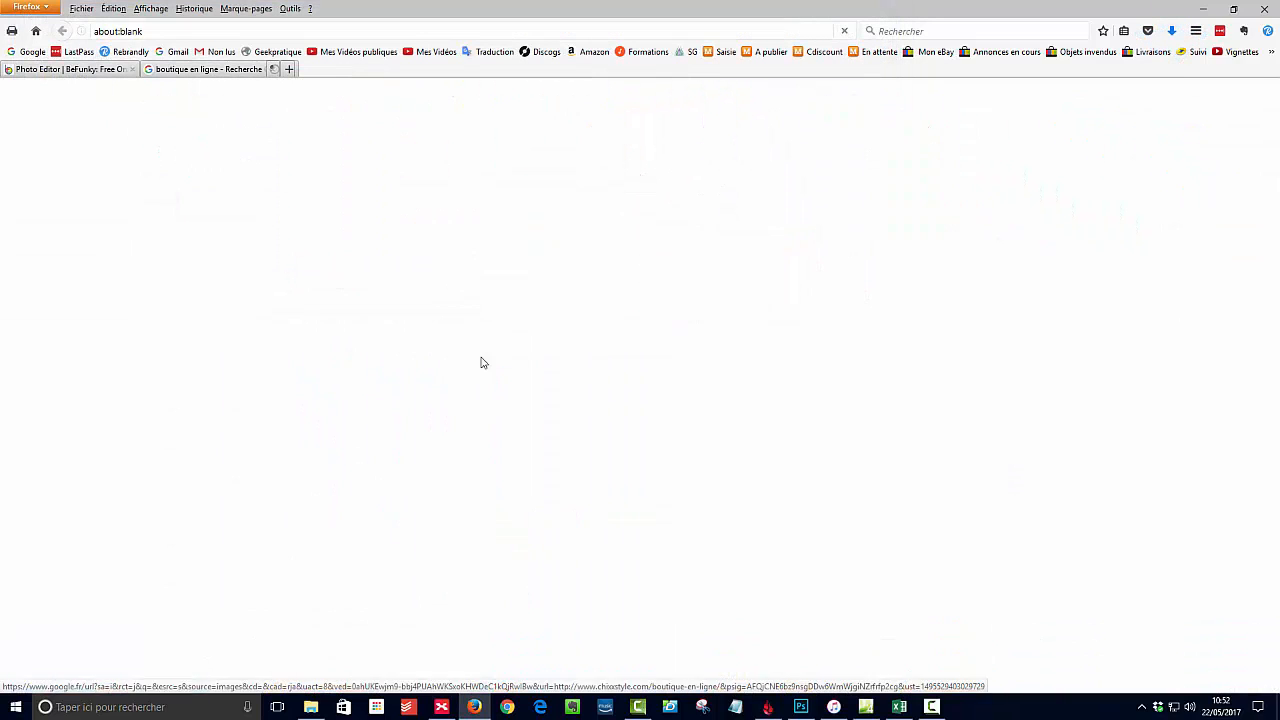
left_click(414, 69)
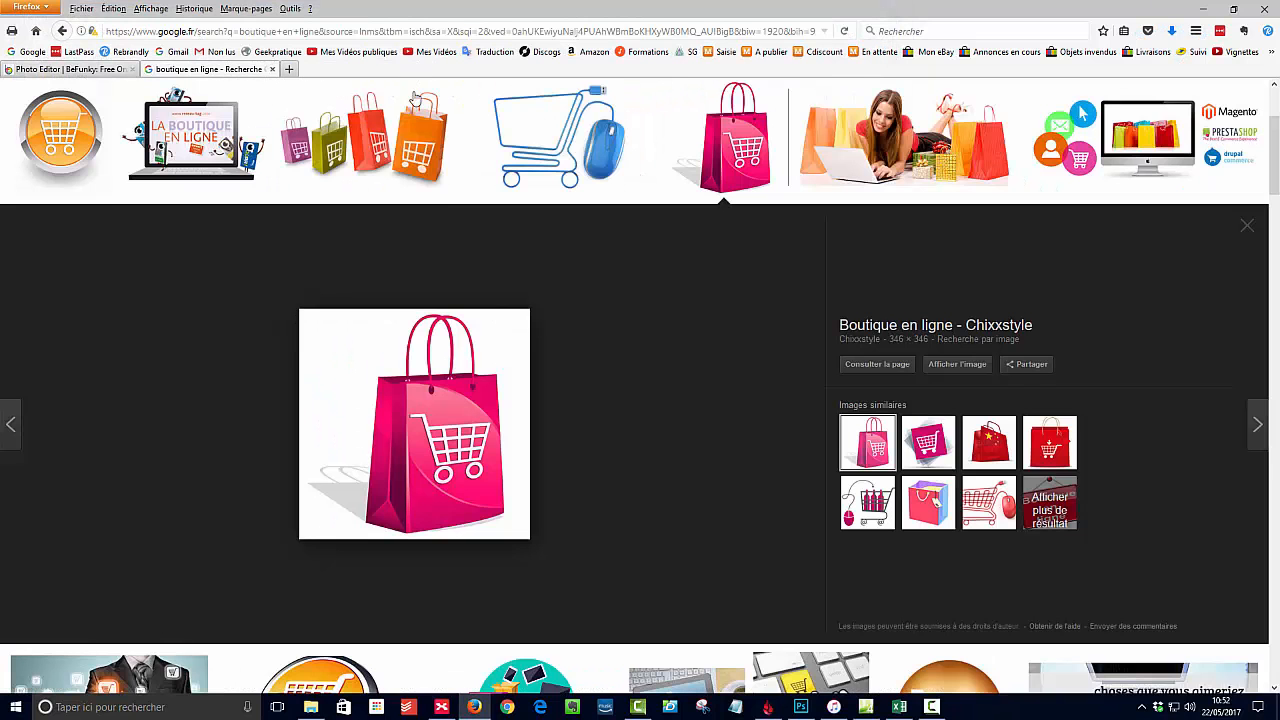
Replace the image search query with "caisse enregistreuse icone" and run the search.
scroll(414, 97, "up", 3)
left_click_drag(266, 110, 3, 112)
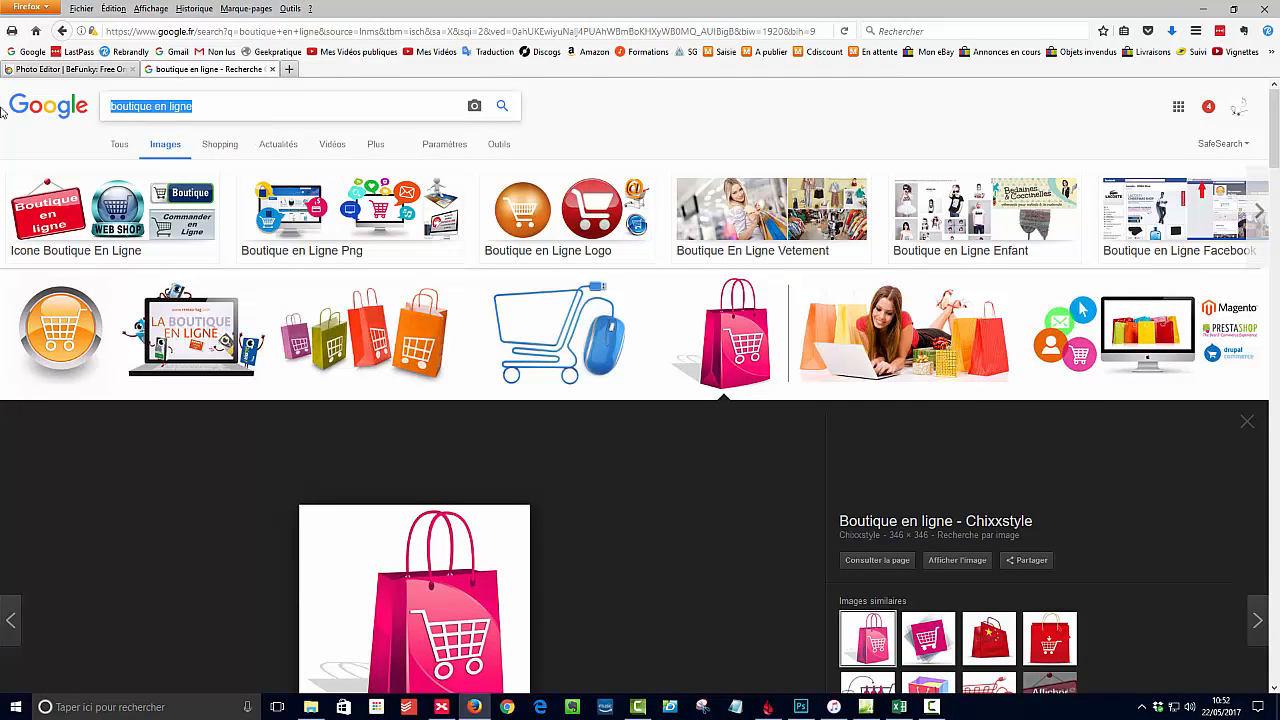
key("BackSpace")
type("bille")
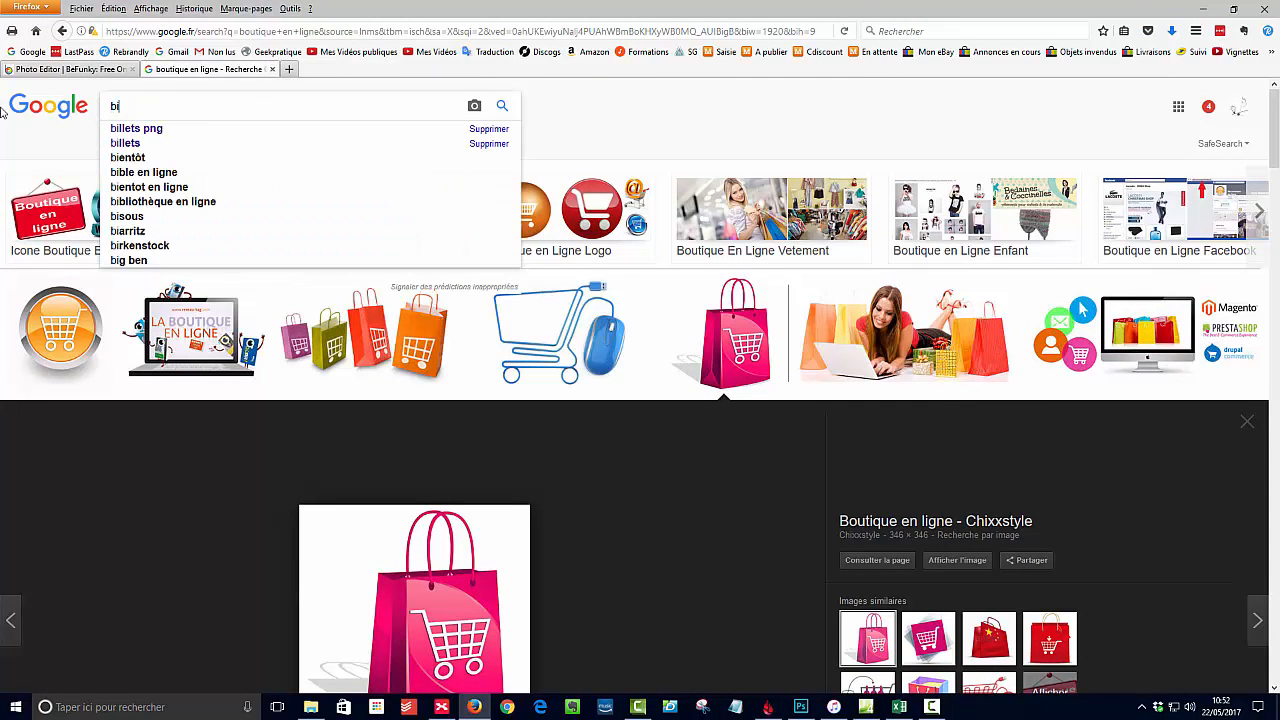
key("BackSpace")
key("BackSpace")
key("BackSpace")
key("BackSpace")
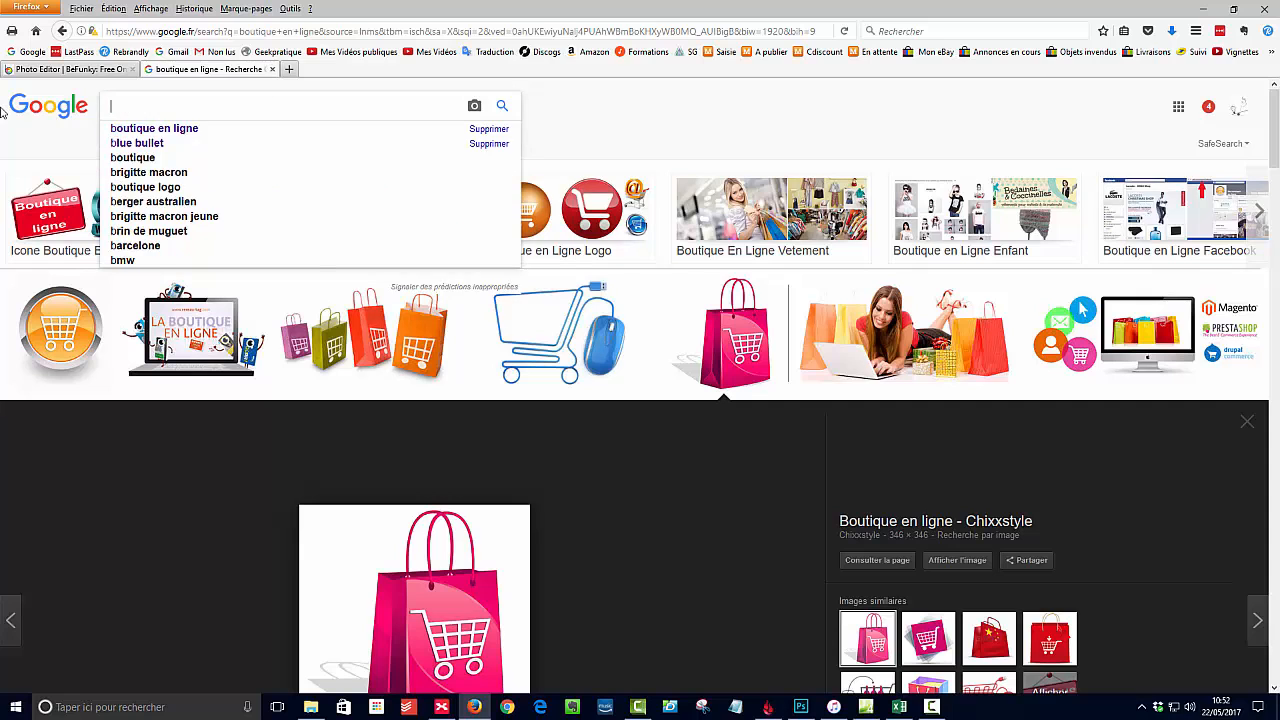
key("BackSpace")
type("caisse enregistreuse icone")
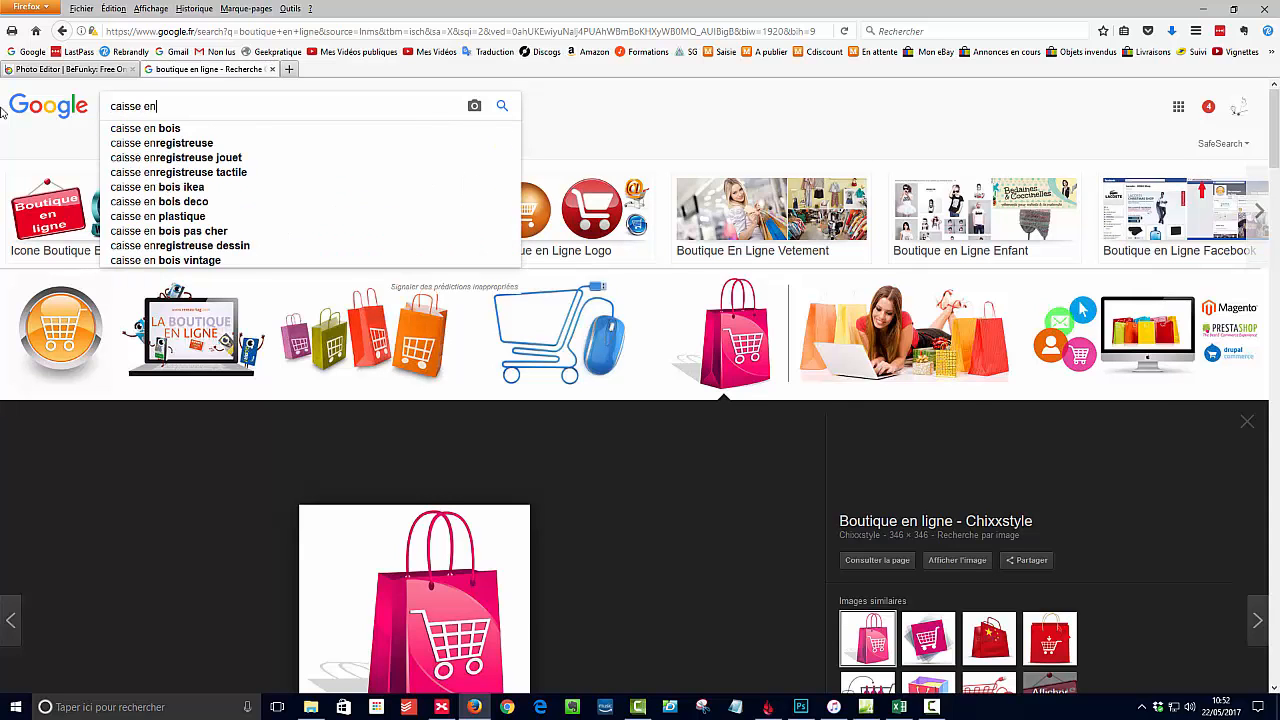
key("Return")
Save the cash register icon with the yellow display housing to the Images folder as 13793.png.
left_click(203, 245)
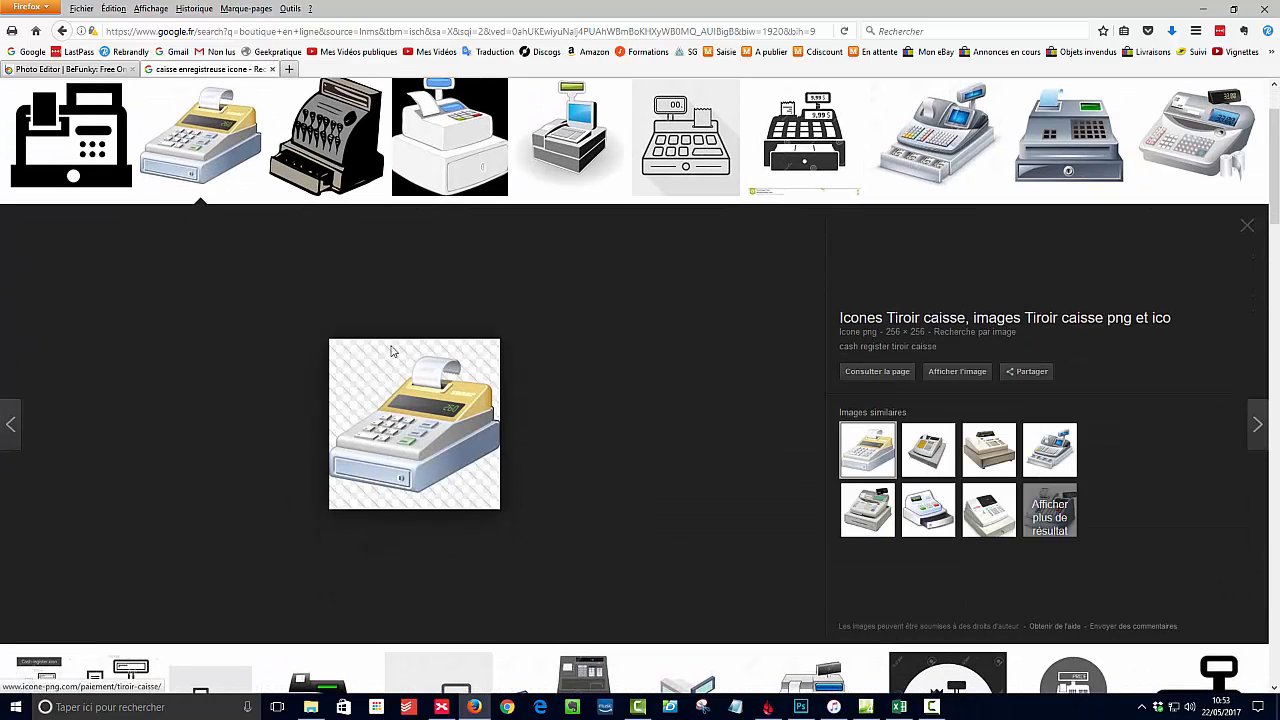
right_click(441, 369)
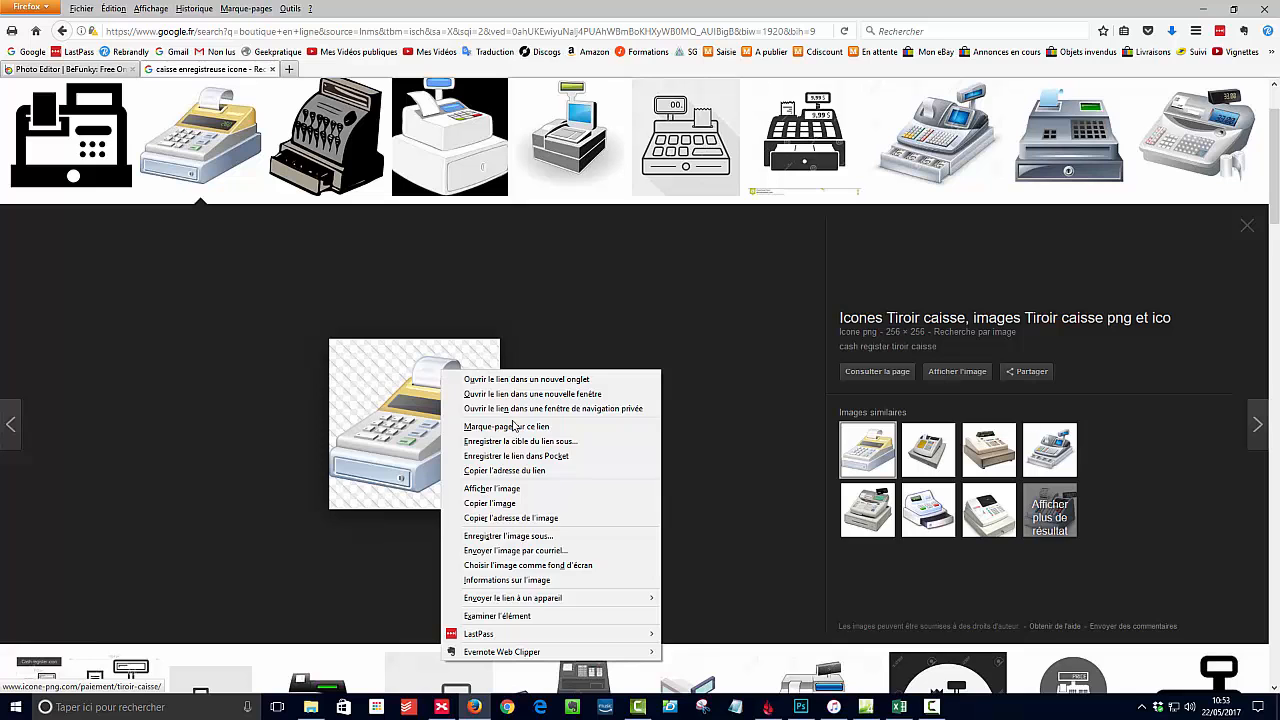
left_click(538, 536)
left_click(792, 334)
Replace the image search query with "billets icone" and run the search.
scroll(466, 397, "up", 2)
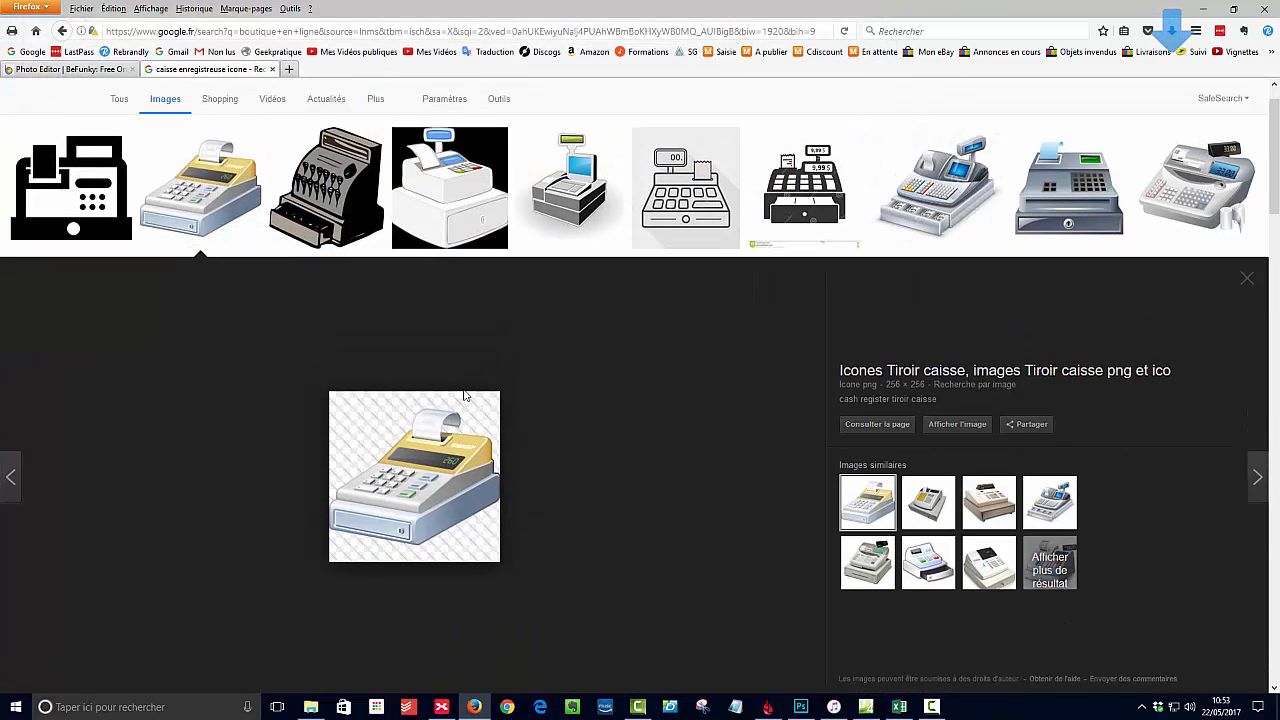
left_click_drag(251, 109, 8, 100)
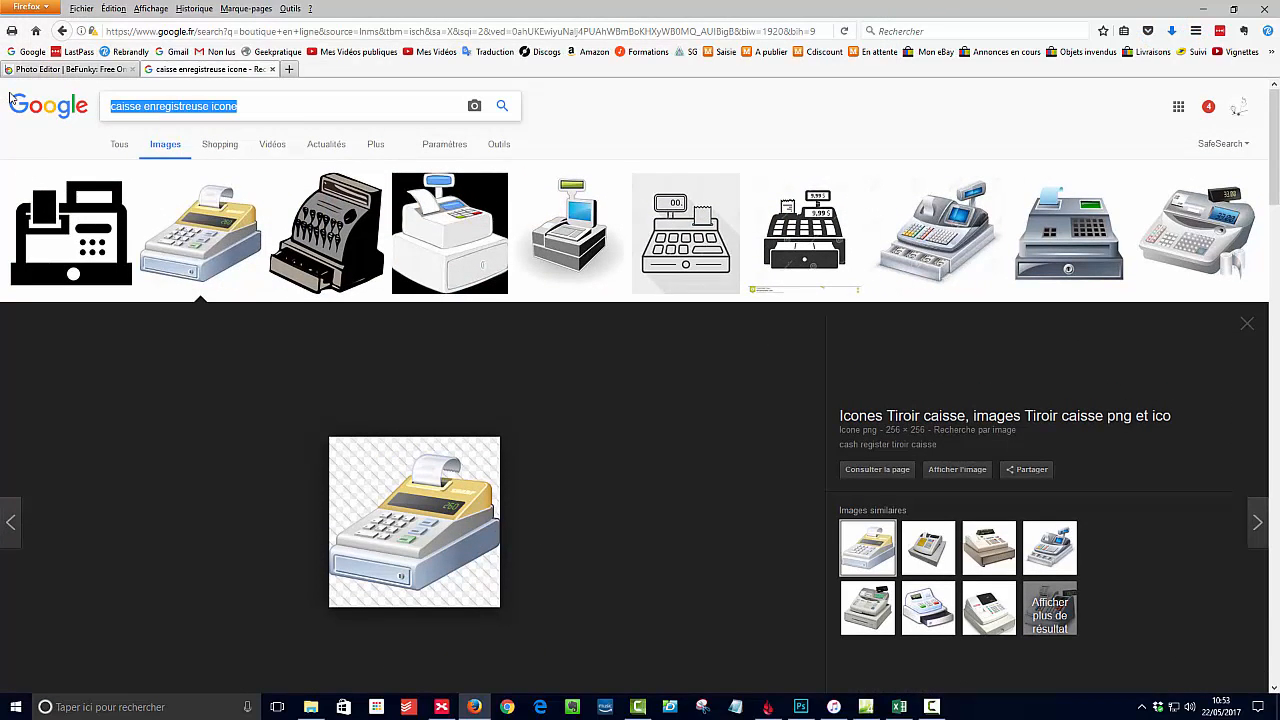
type("billets icone")
key("Return")
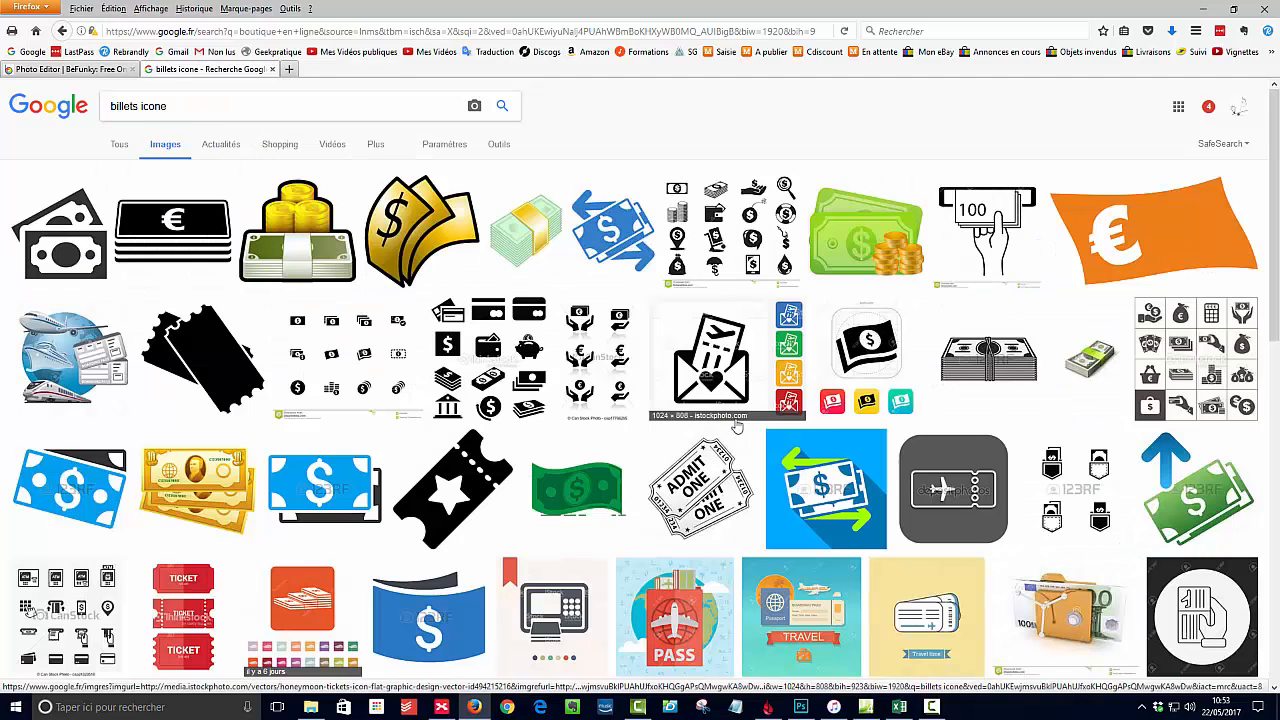
Save the green wavy dollar banknote picture to the Images folder as Banking_00003_A_icon-icons.com_59828.png.
left_click(590, 498)
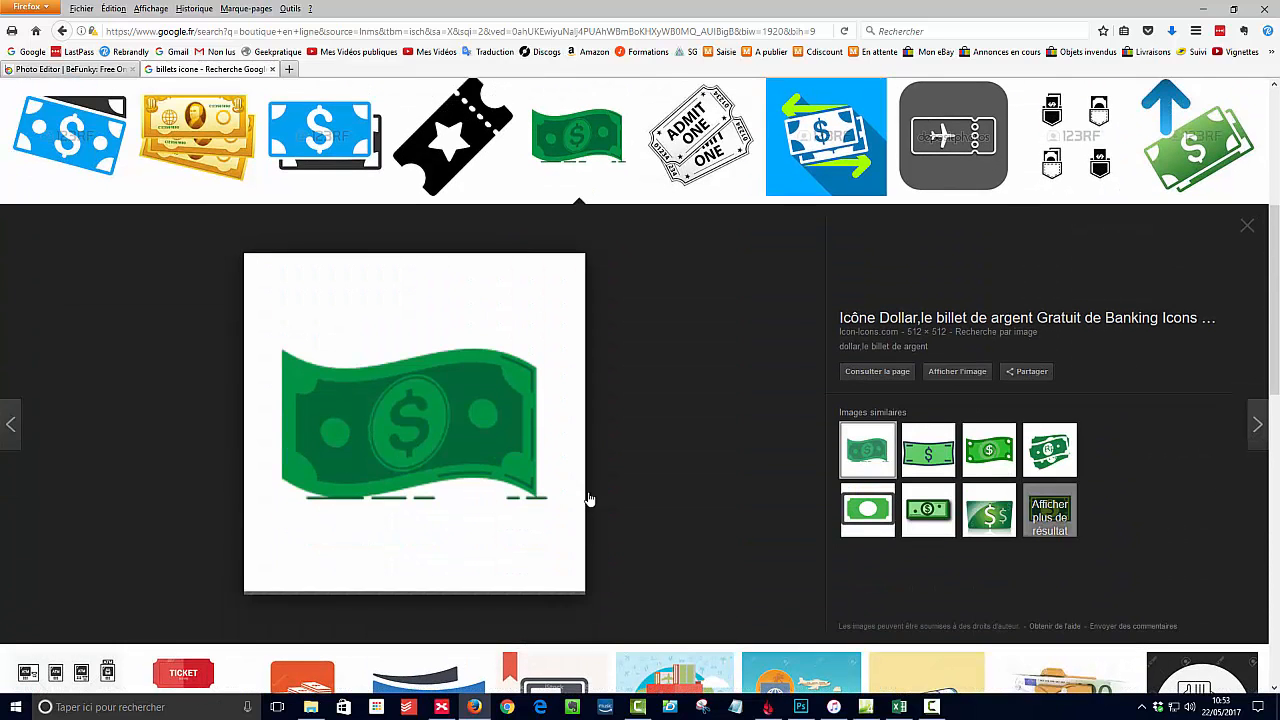
right_click(467, 364)
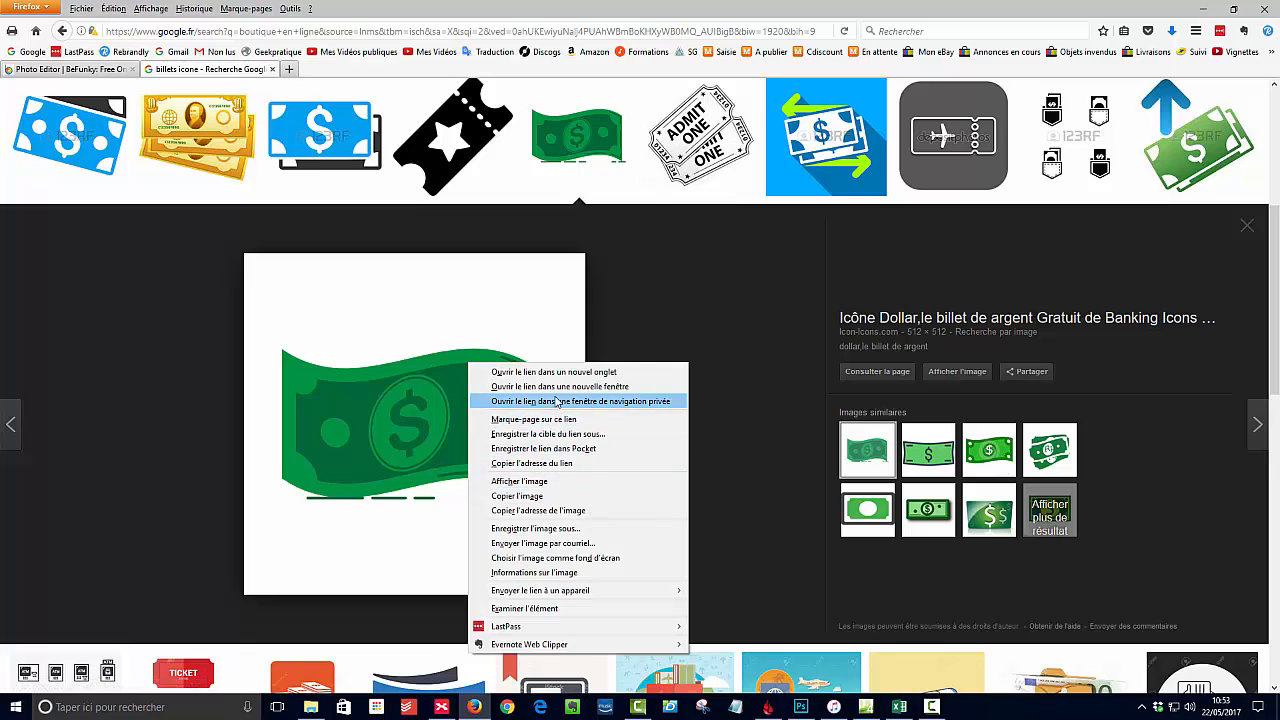
left_click(540, 528)
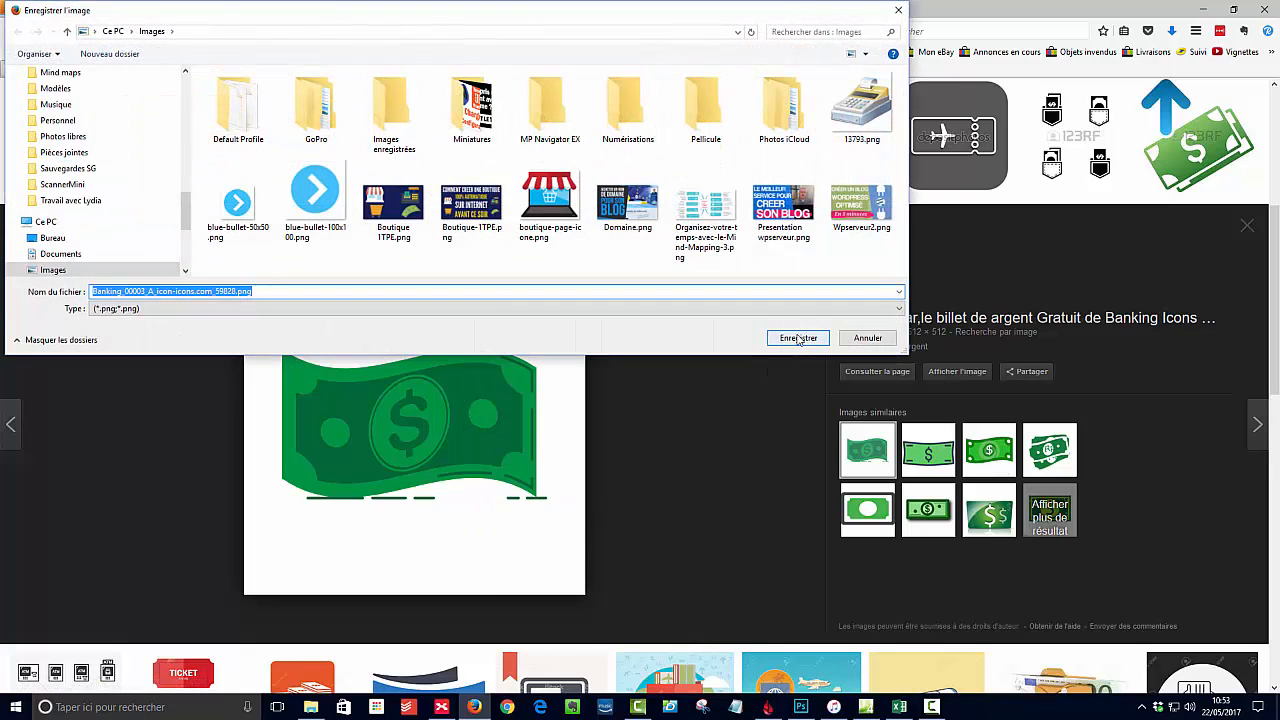
left_click(798, 338)
Switch to the BeFunky photo editor and add boutique-page-icone.png from the Images folder as a new layer.
left_click(59, 70)
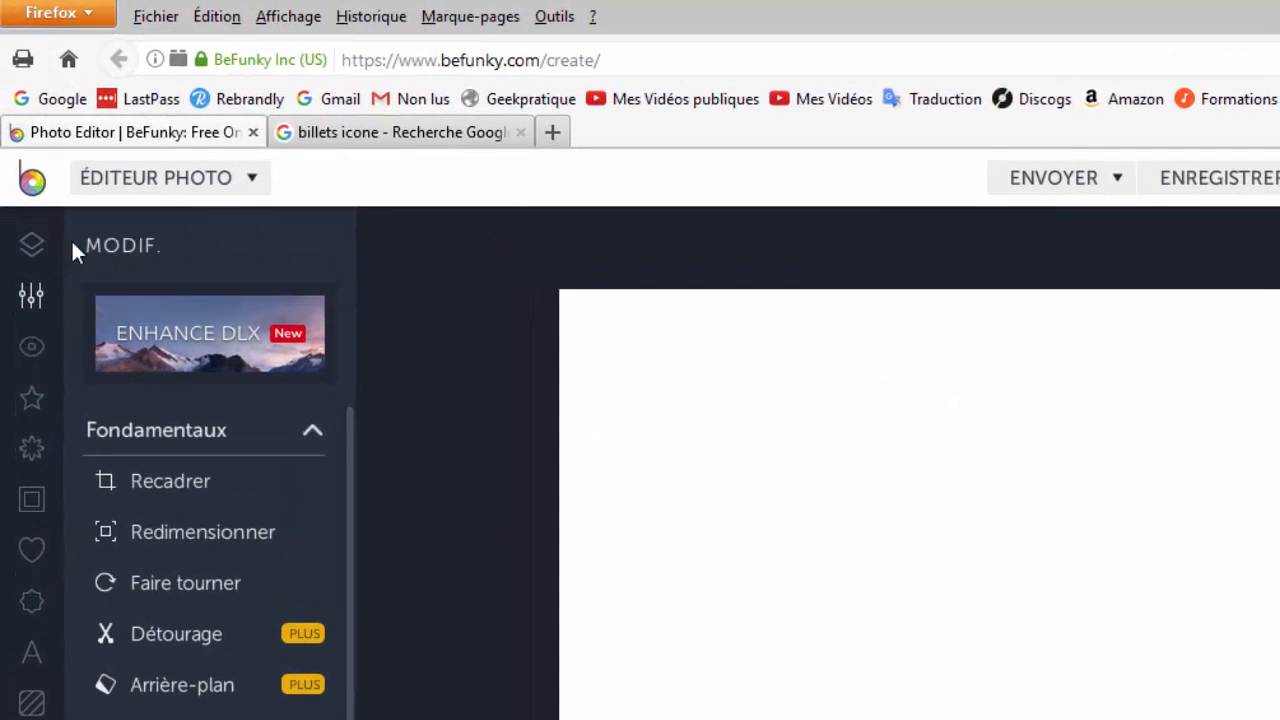
left_click(28, 245)
left_click(220, 315)
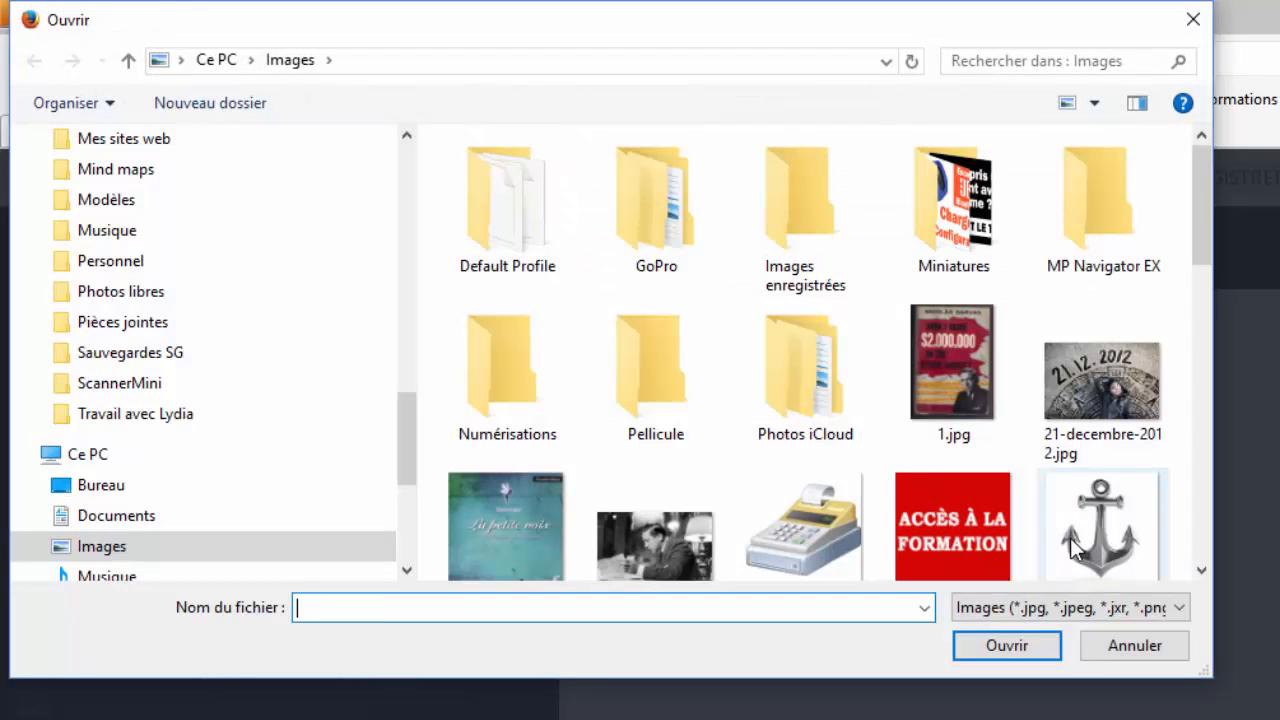
left_click_drag(1195, 222, 1198, 353)
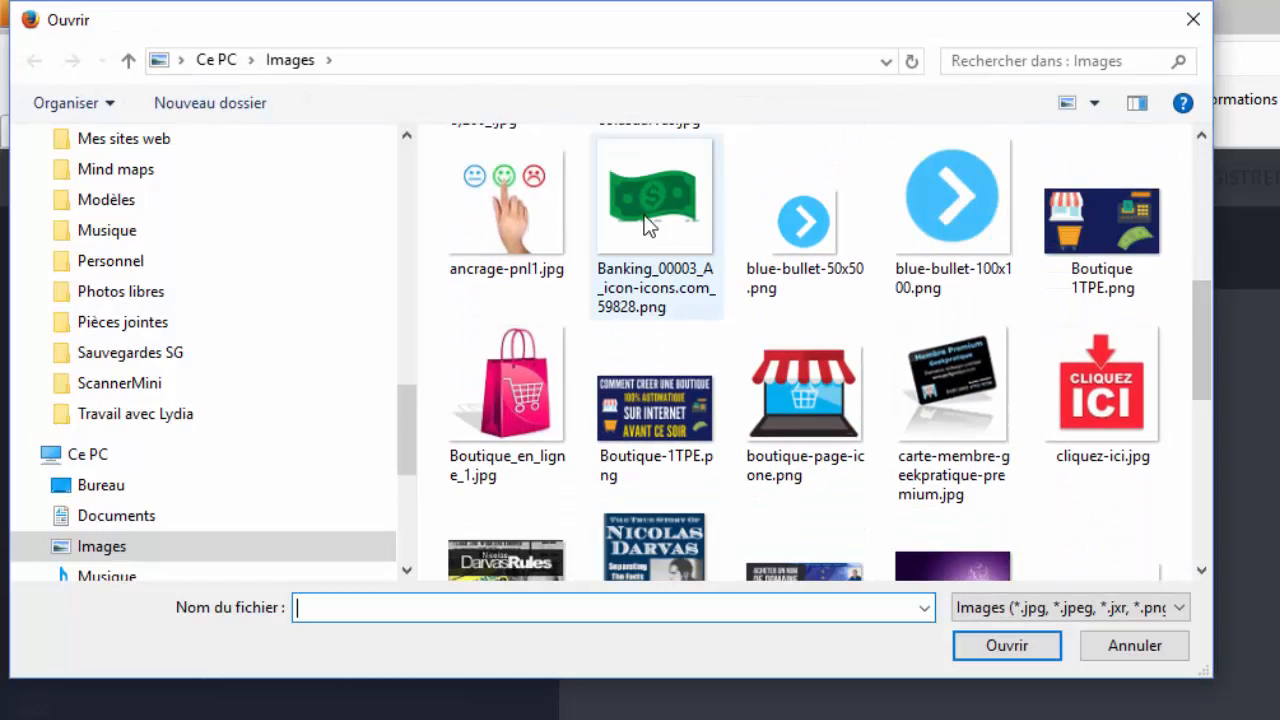
left_click(858, 405)
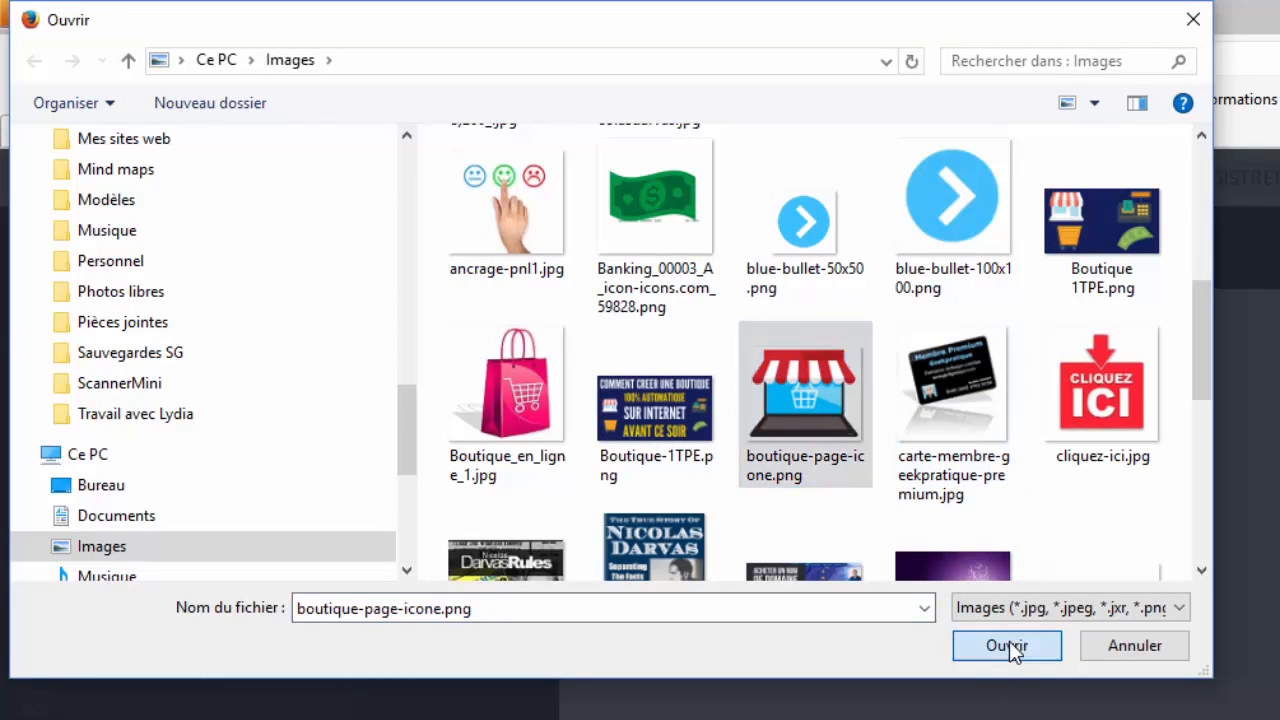
left_click(1007, 644)
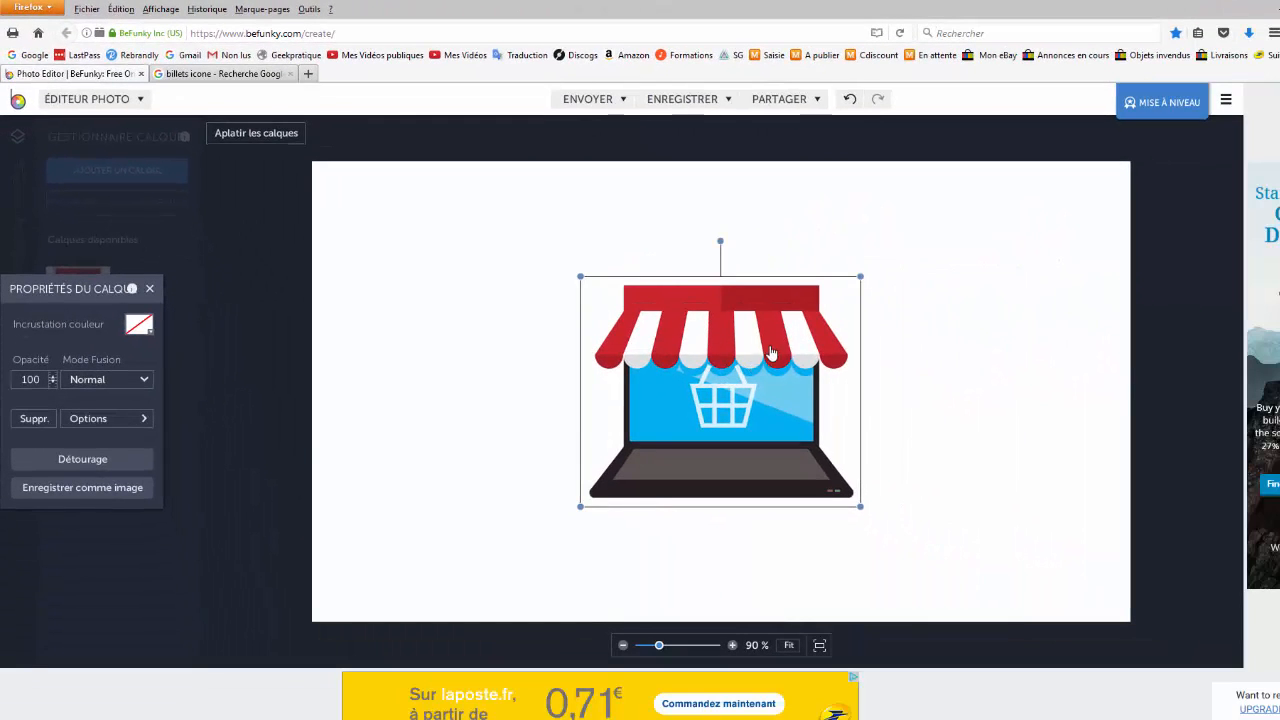
Move the laptop shop picture to the canvas's upper-left corner and shrink it to about half its size.
left_click_drag(824, 372, 590, 273)
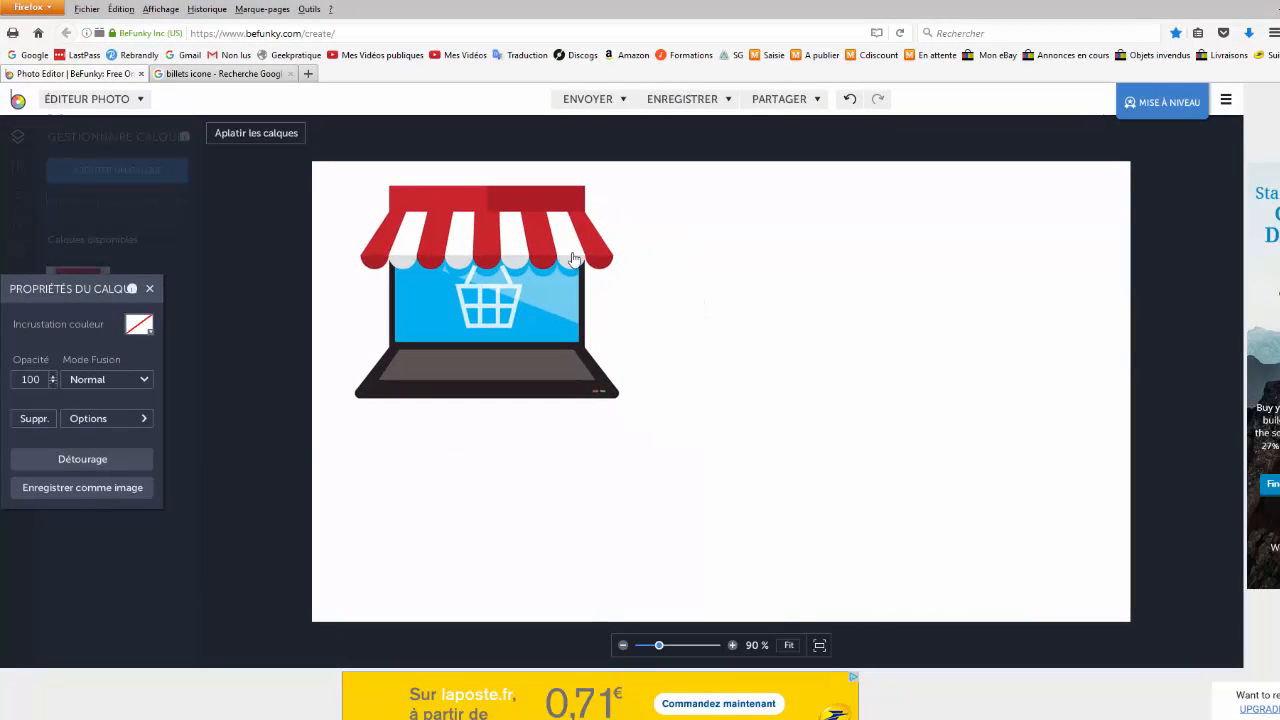
left_click_drag(627, 401, 482, 288)
left_click(711, 254)
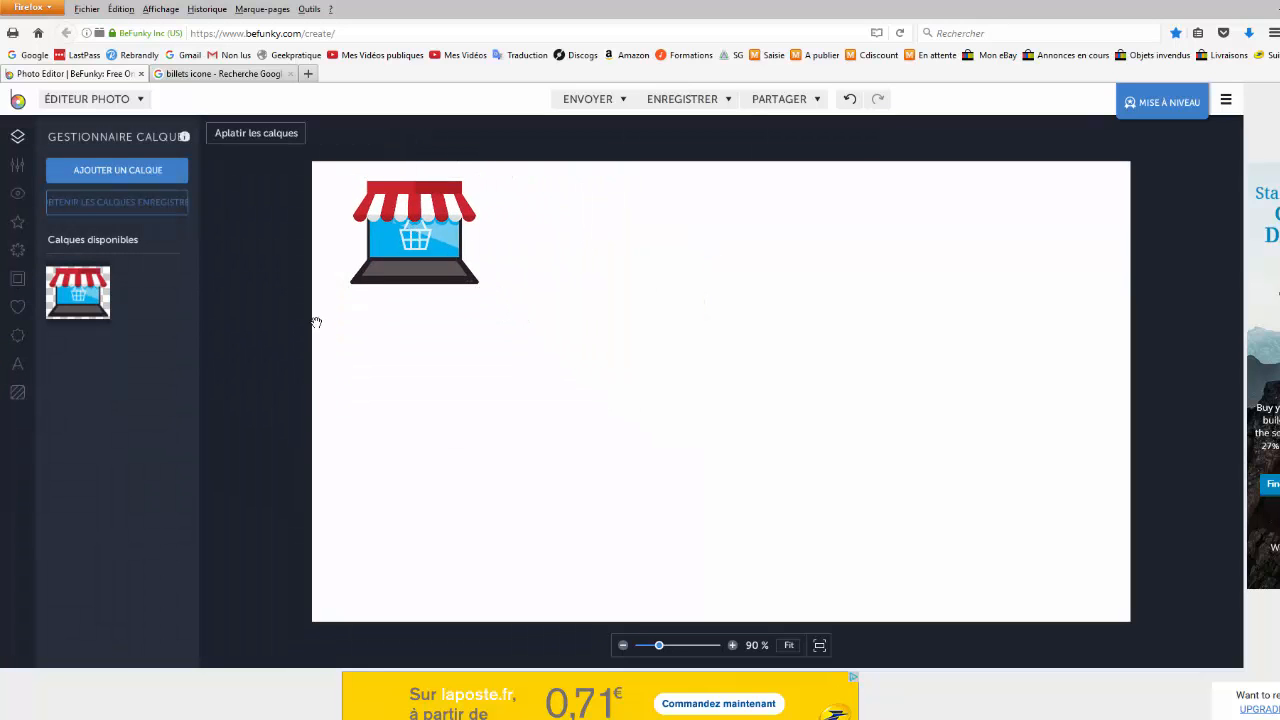
Add Boutique_en_ligne_1.jpg as a new layer and place it in the lower-left part of the canvas, below the laptop shop.
left_click(100, 174)
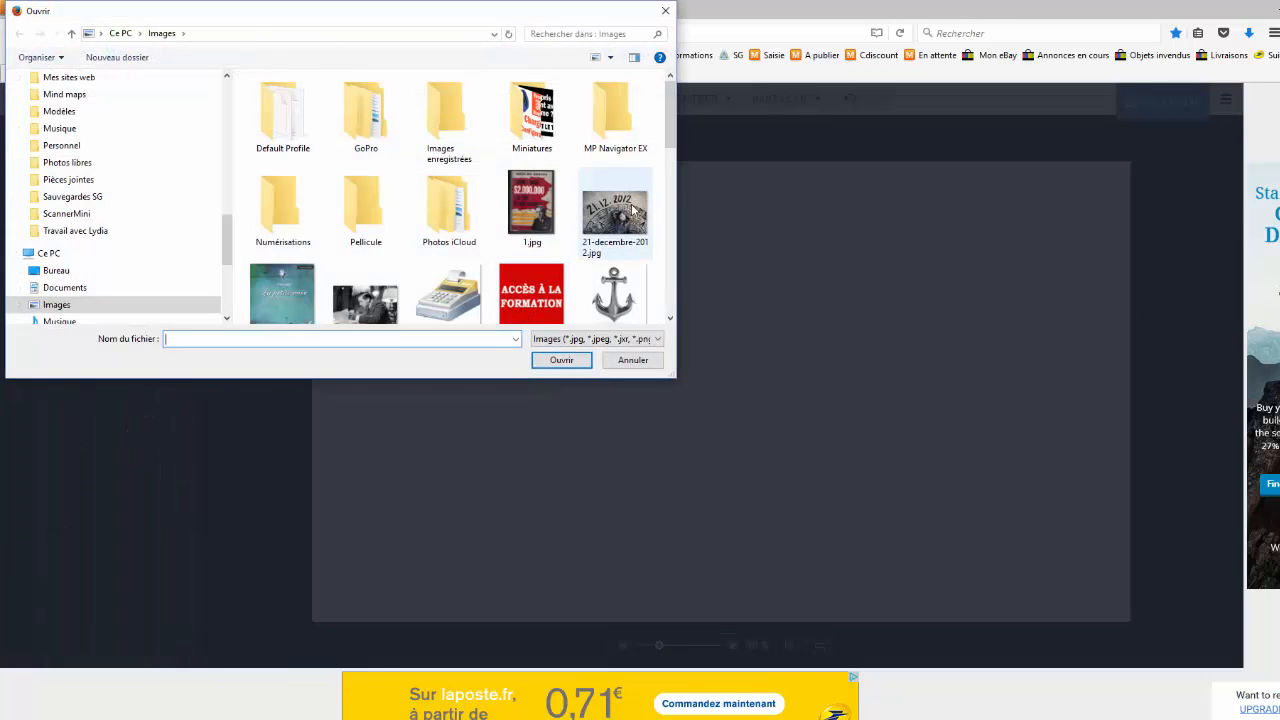
left_click_drag(675, 140, 660, 312)
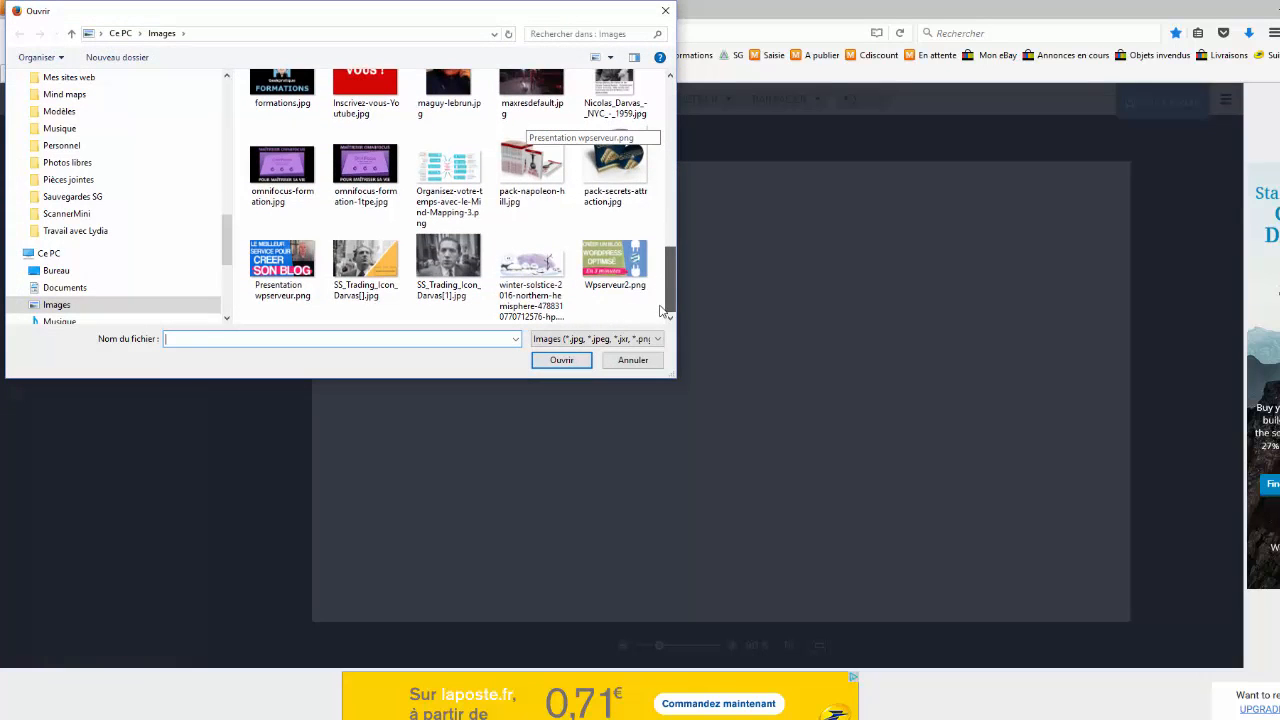
scroll(450, 200, "up", 10)
left_click(282, 262)
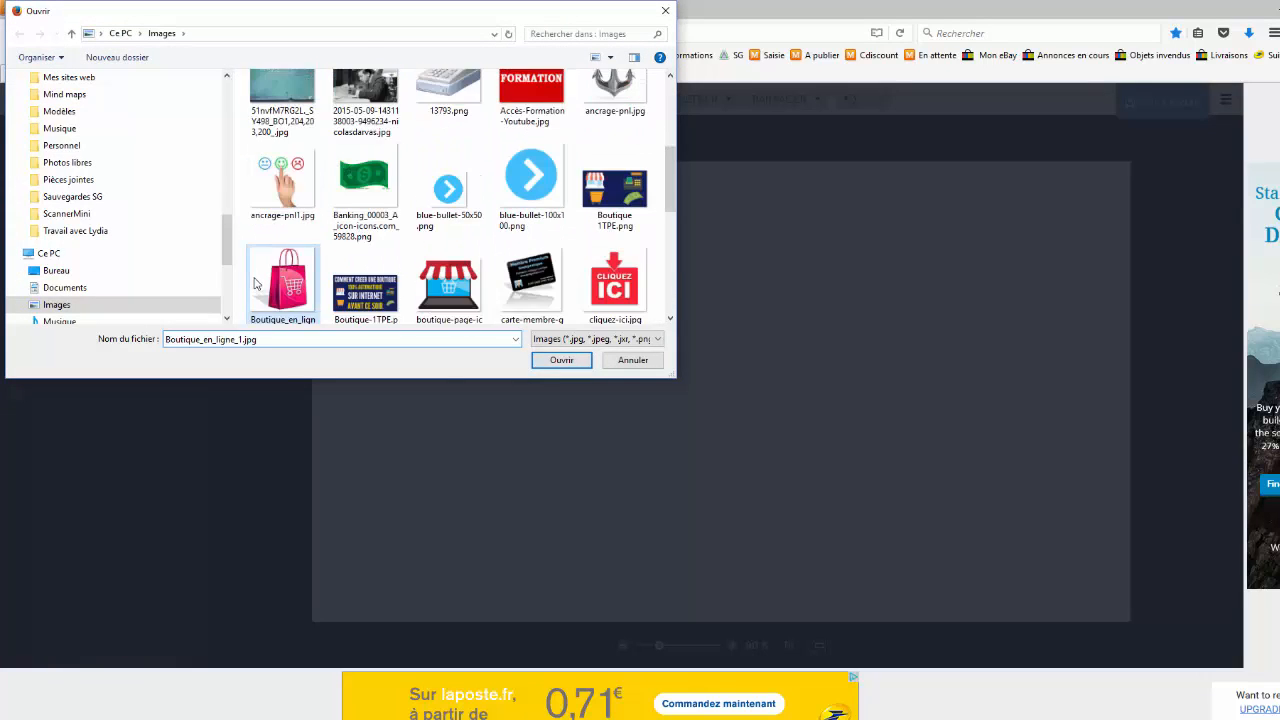
left_click(561, 362)
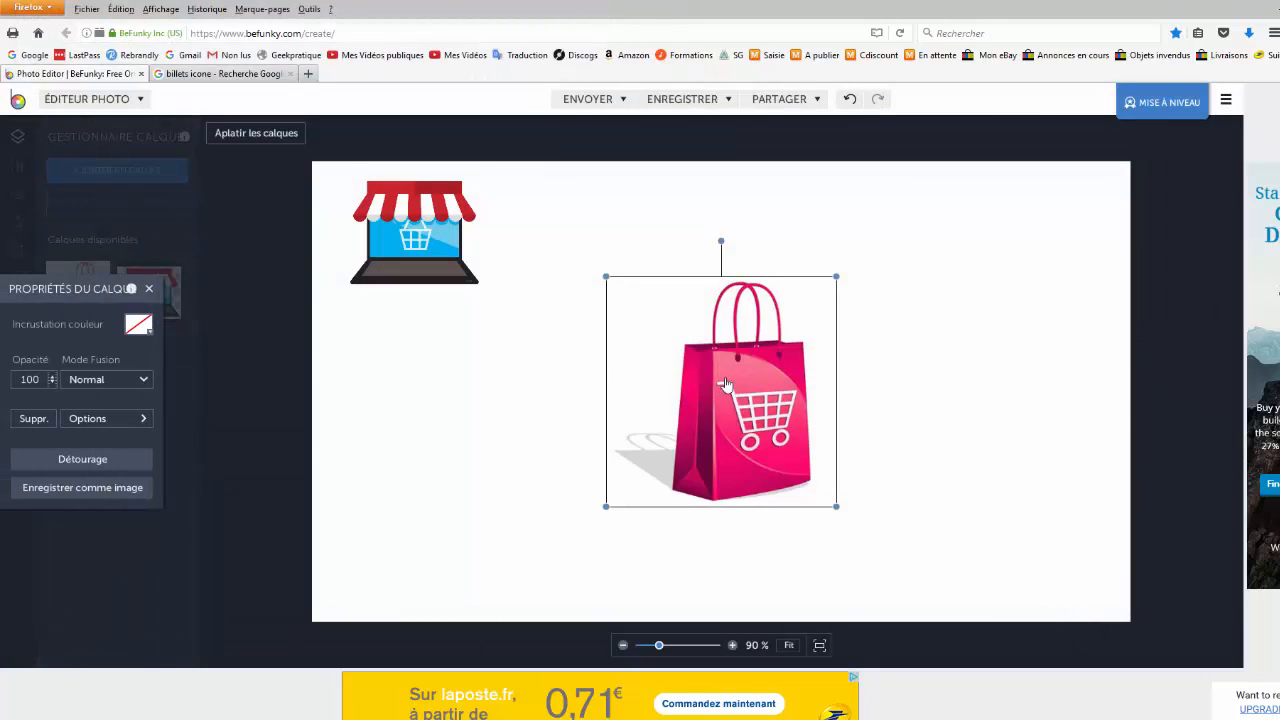
left_click_drag(764, 383, 505, 444)
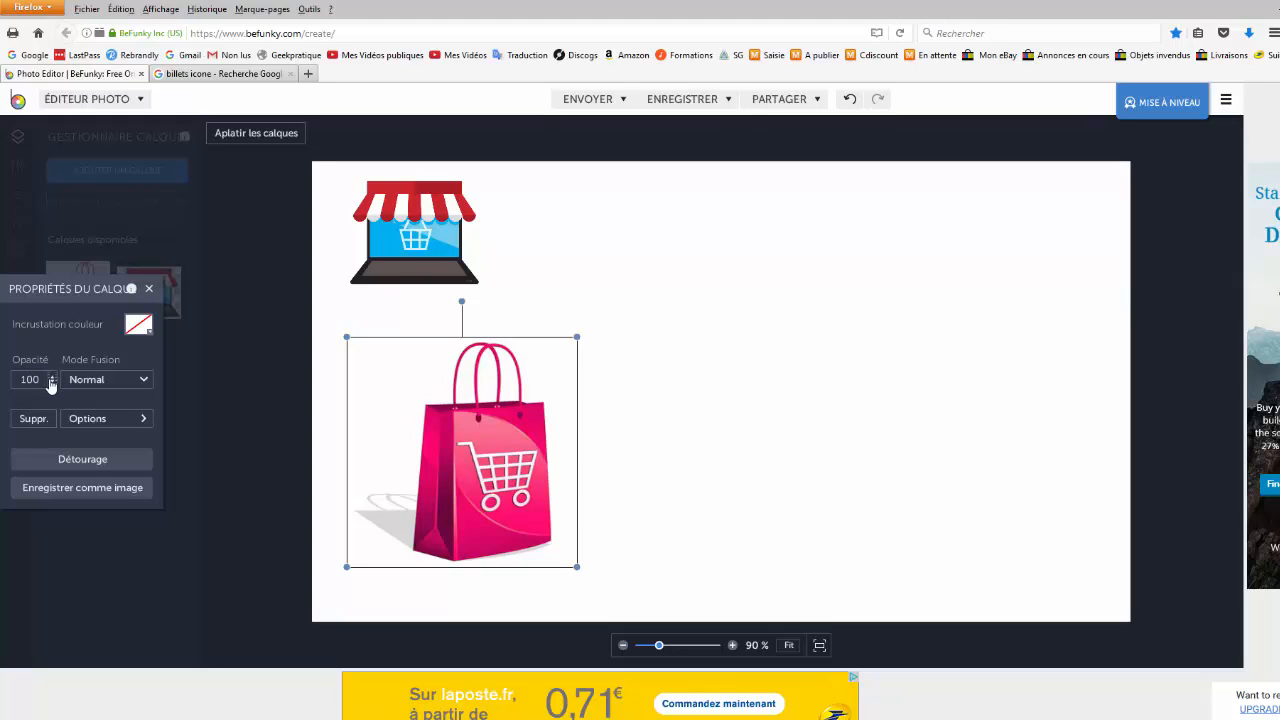
Set the pink shopping bag layer's opacity to 50.
double_click(30, 379)
key("Return")
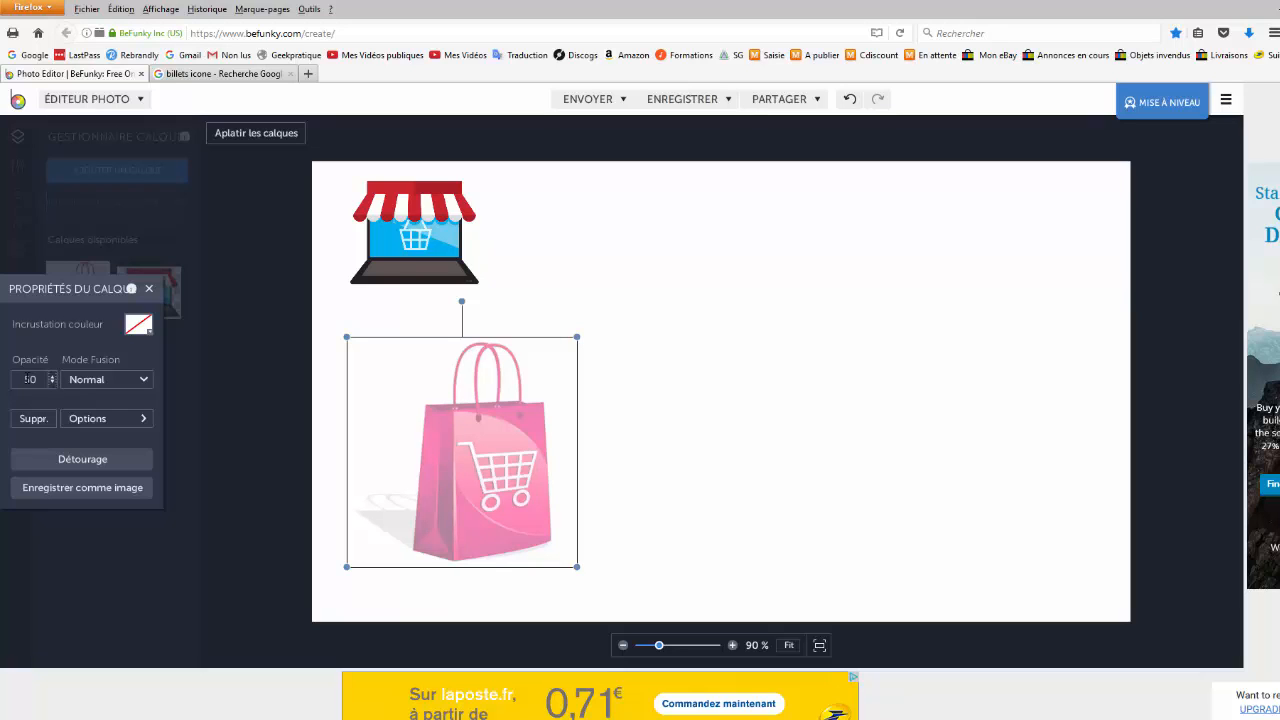
left_click(616, 468)
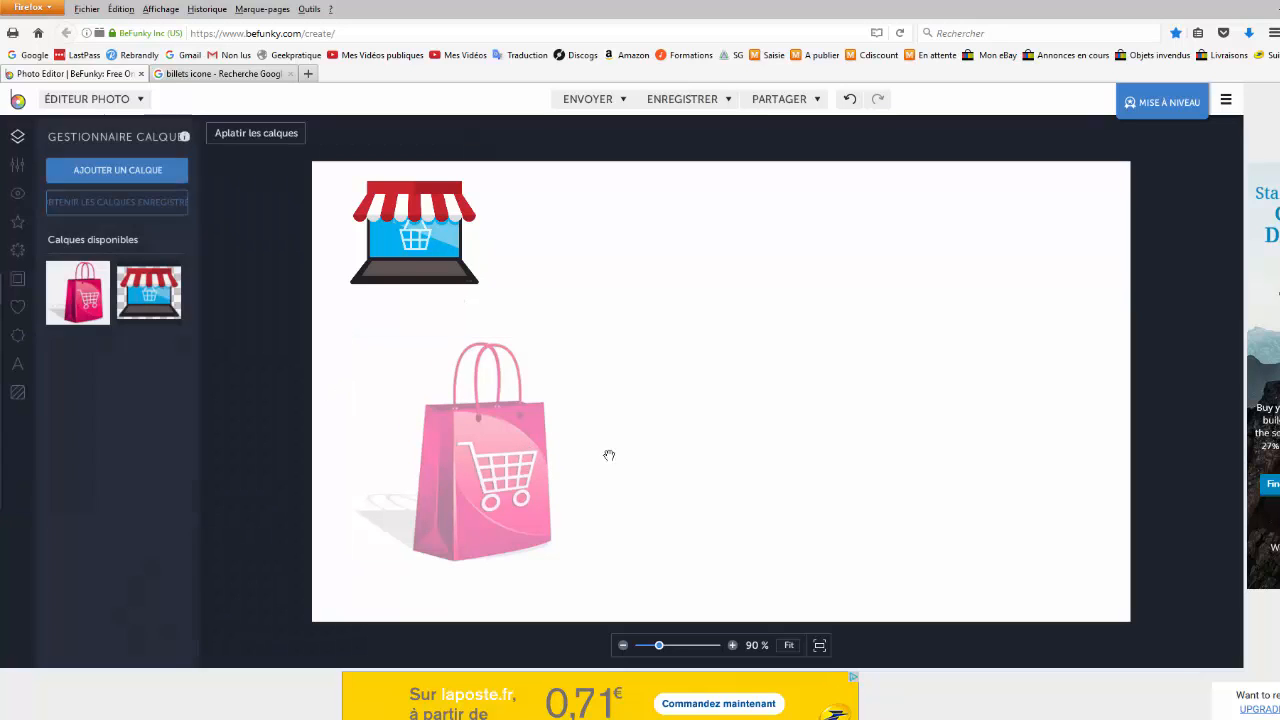
Restore the pink shopping bag layer's opacity to 100.
left_click(514, 455)
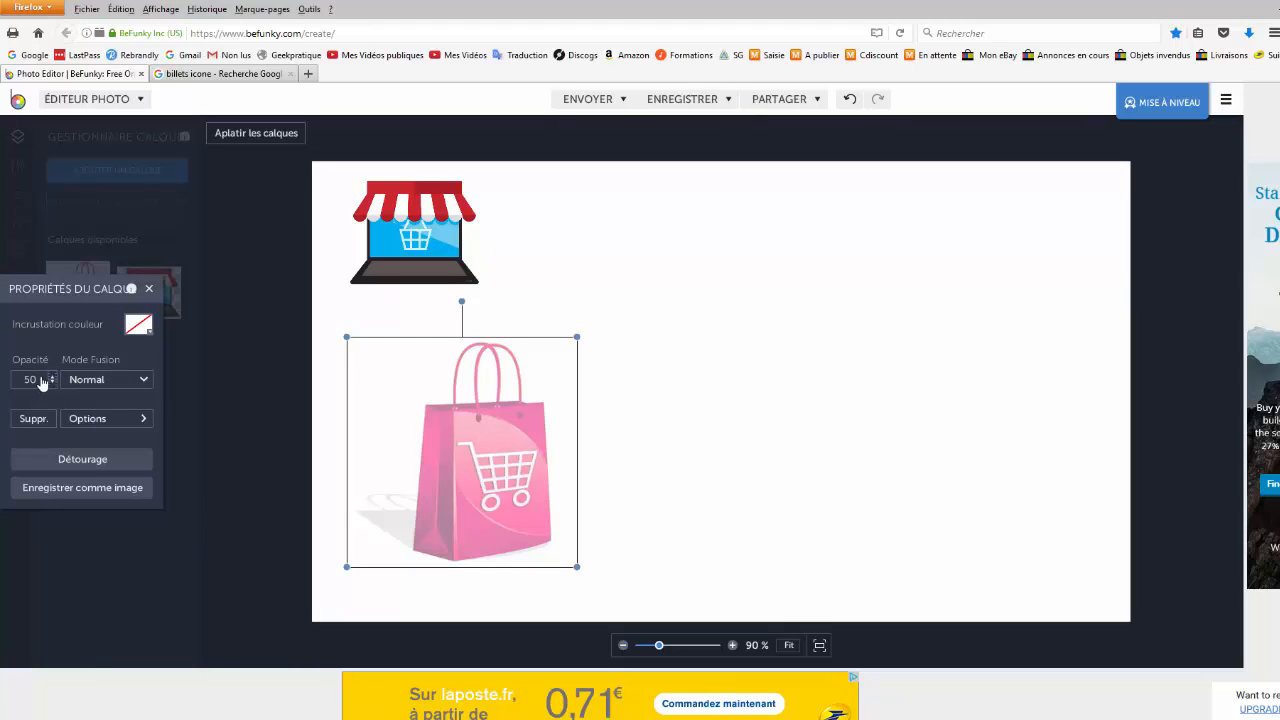
left_click_drag(42, 383, 7, 381)
left_click(707, 408)
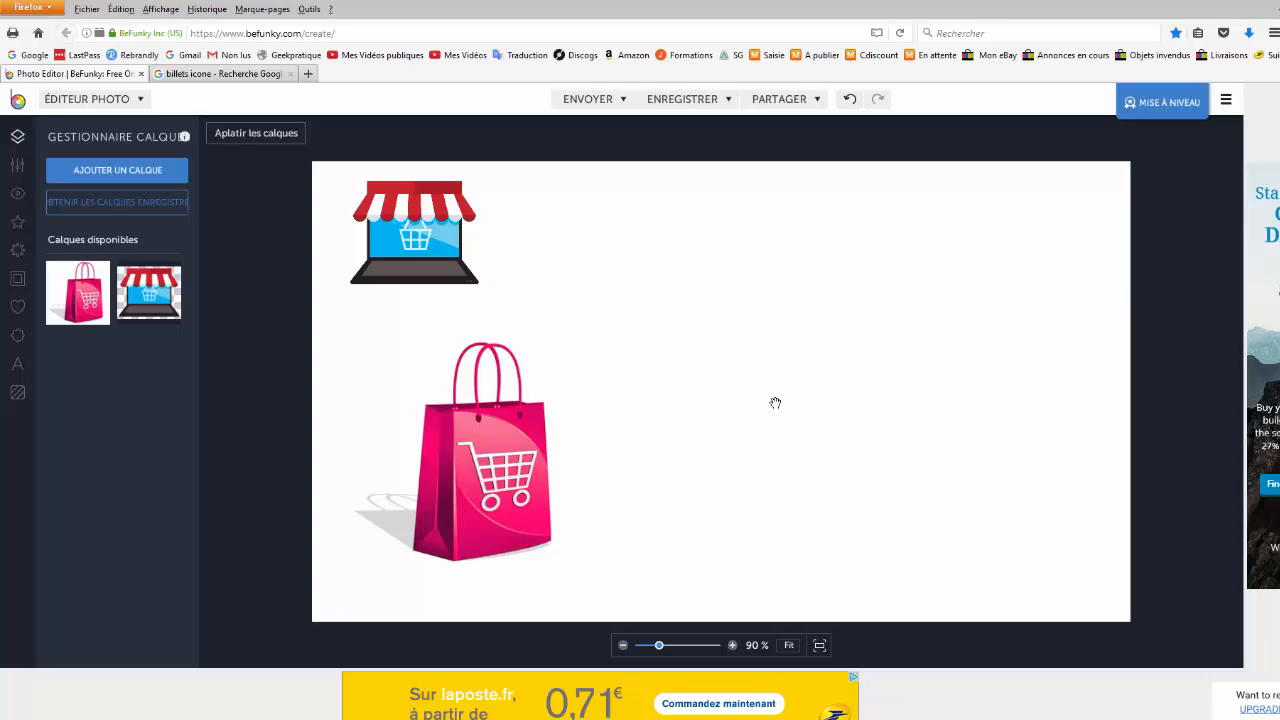
Add the cash register picture 13793.png from the Images folder as a new layer and close its layer properties.
left_click(120, 174)
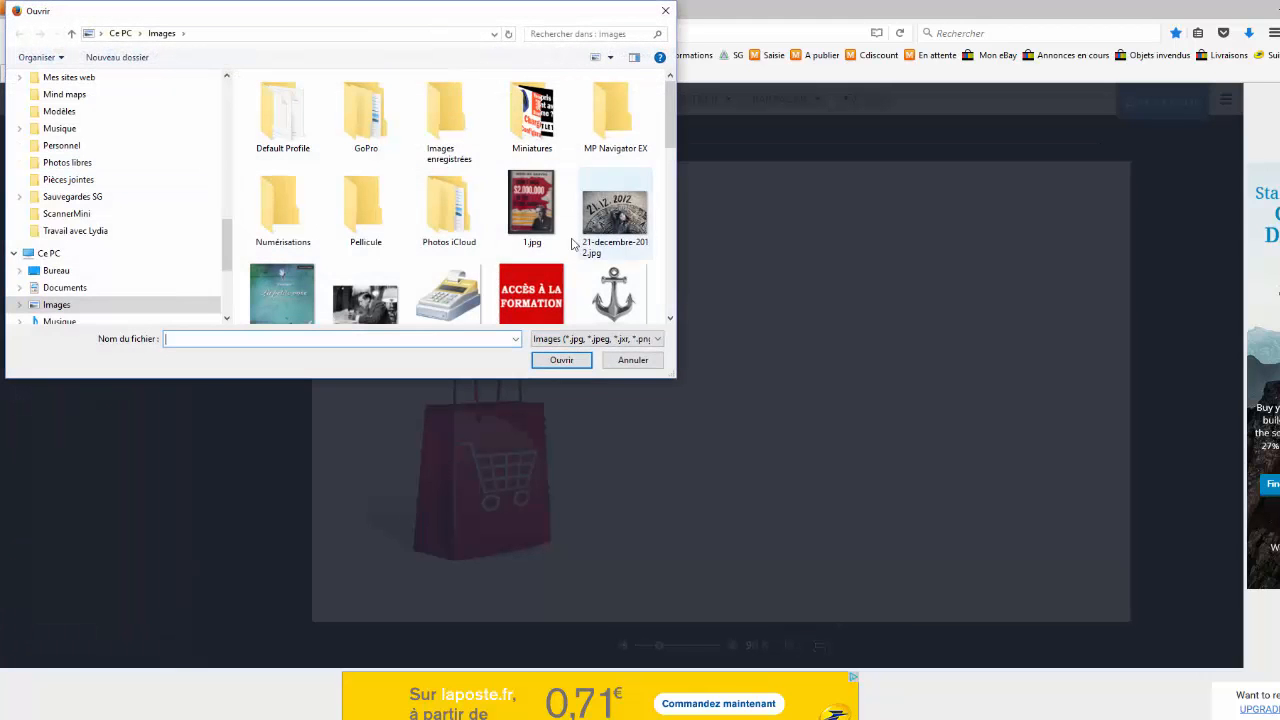
scroll(571, 202, "down", 6)
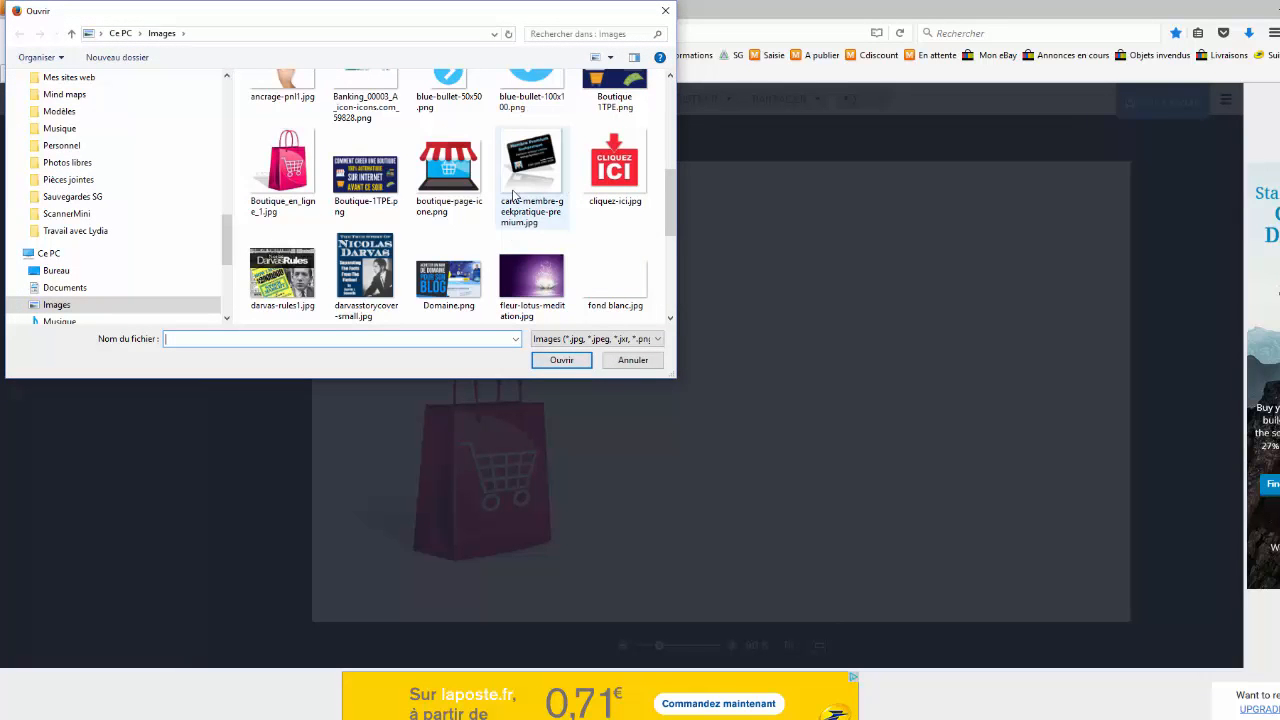
scroll(503, 195, "up", 3)
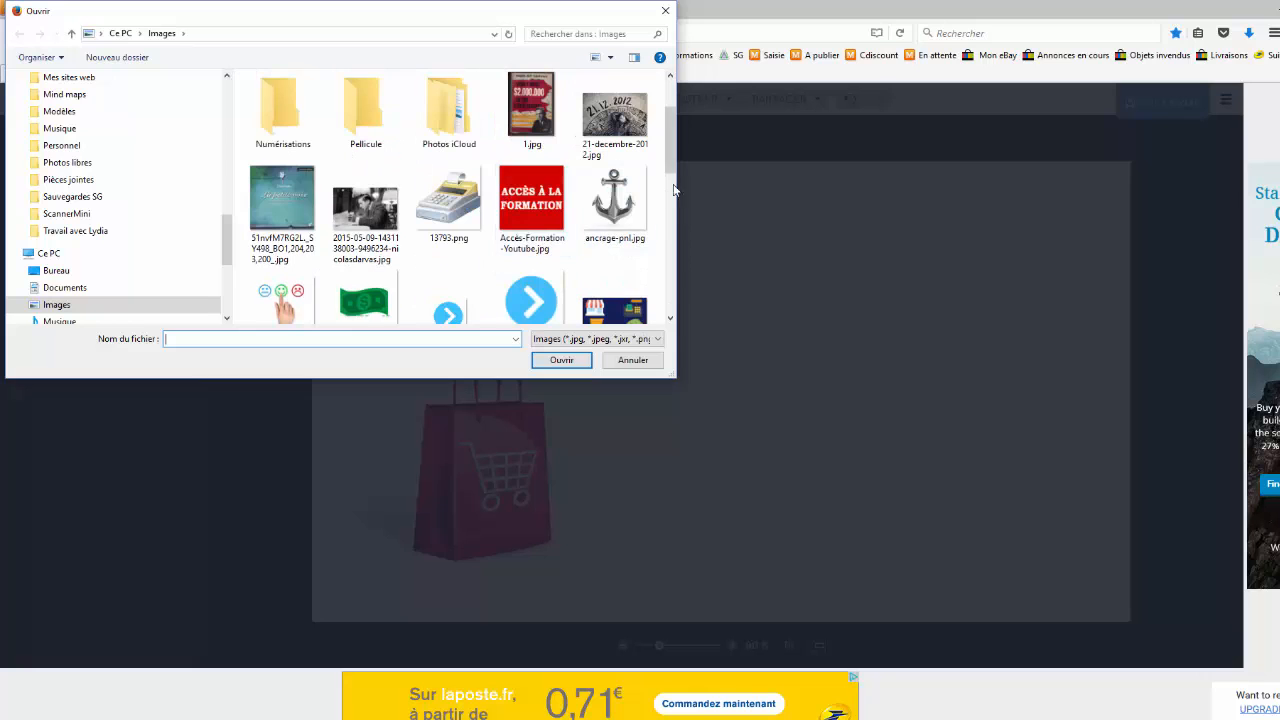
left_click(463, 206)
left_click(561, 360)
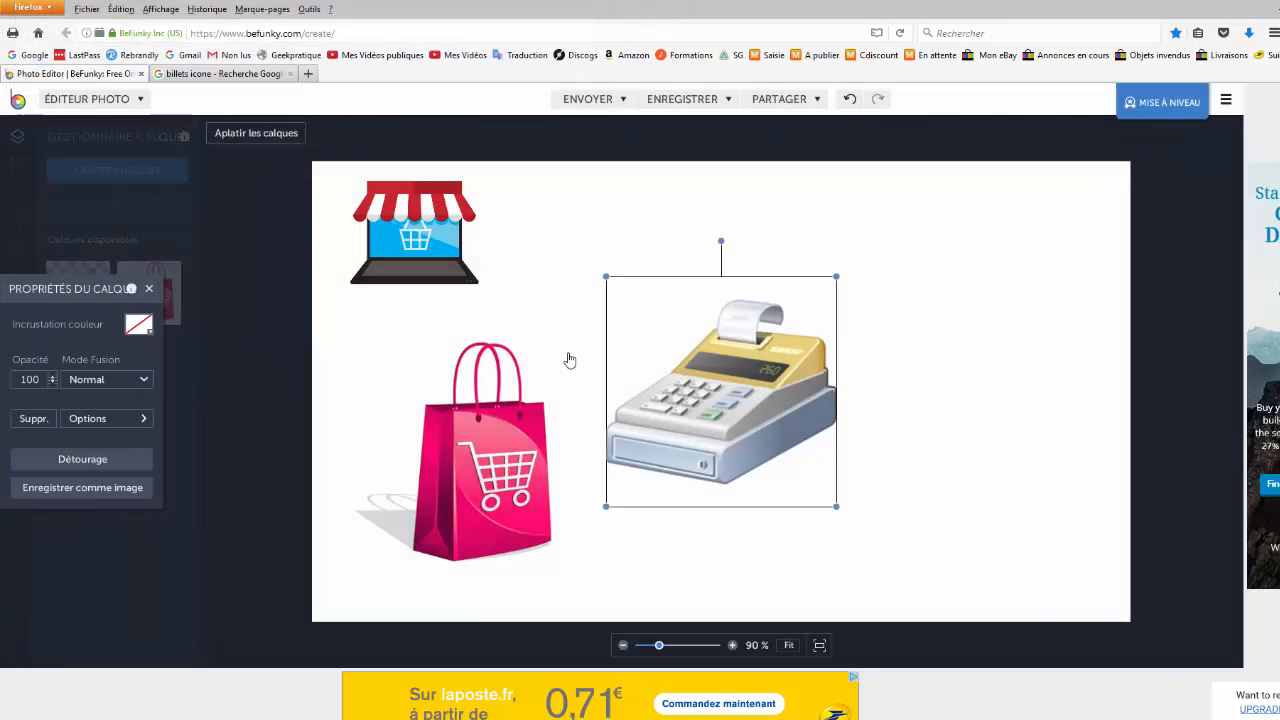
left_click(149, 290)
Add Banking_00003_A_icon-icons.com_59828.png as a new layer and move the banknote to the upper-right part of the canvas.
left_click(100, 180)
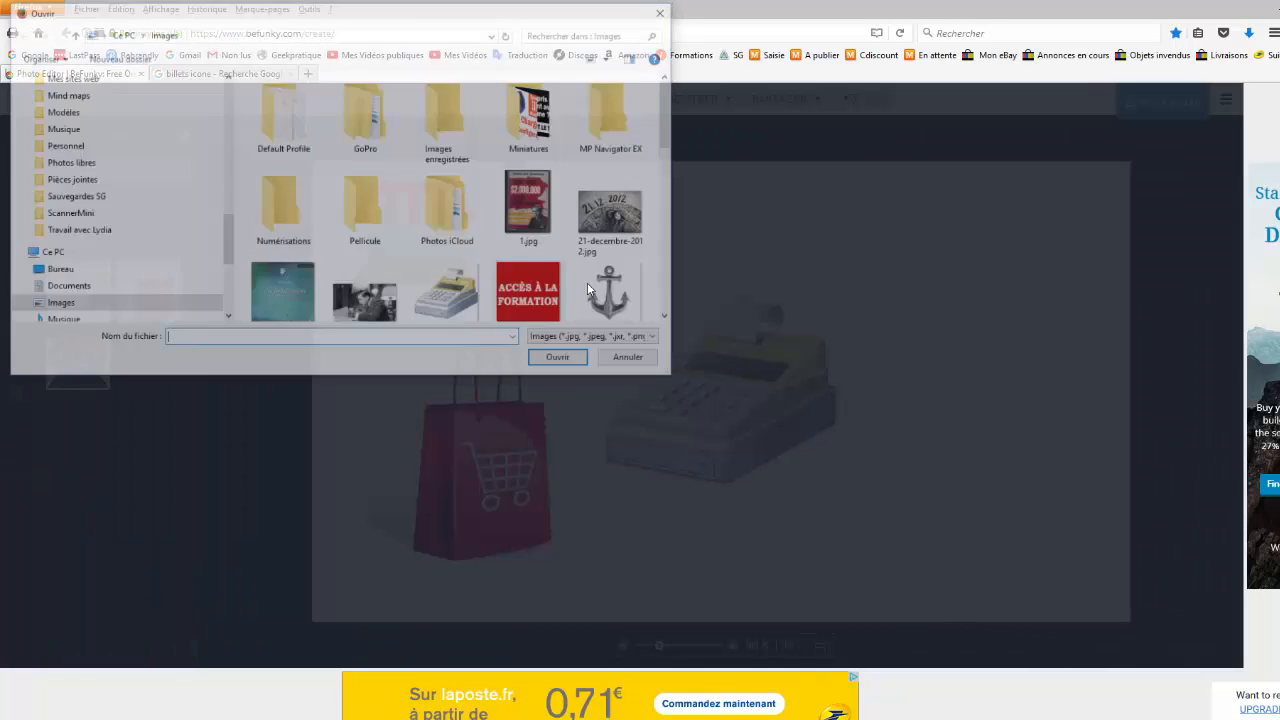
scroll(669, 144, "down", 3)
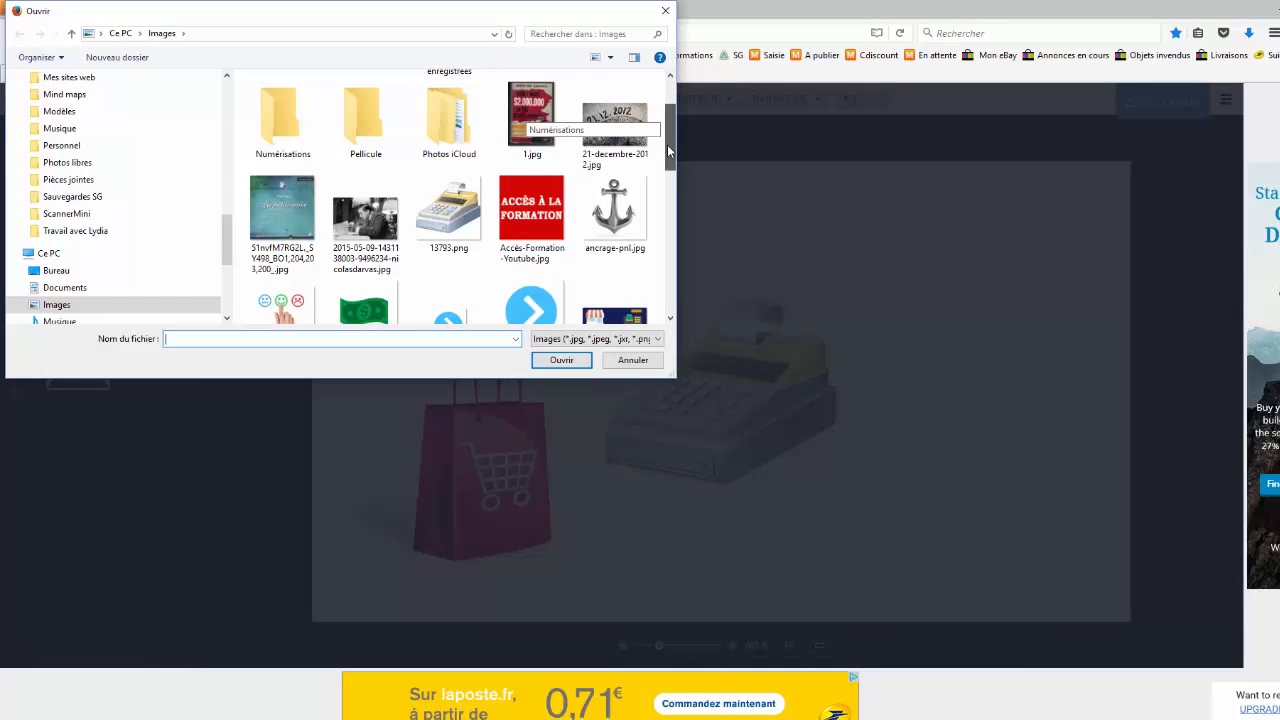
left_click(385, 131)
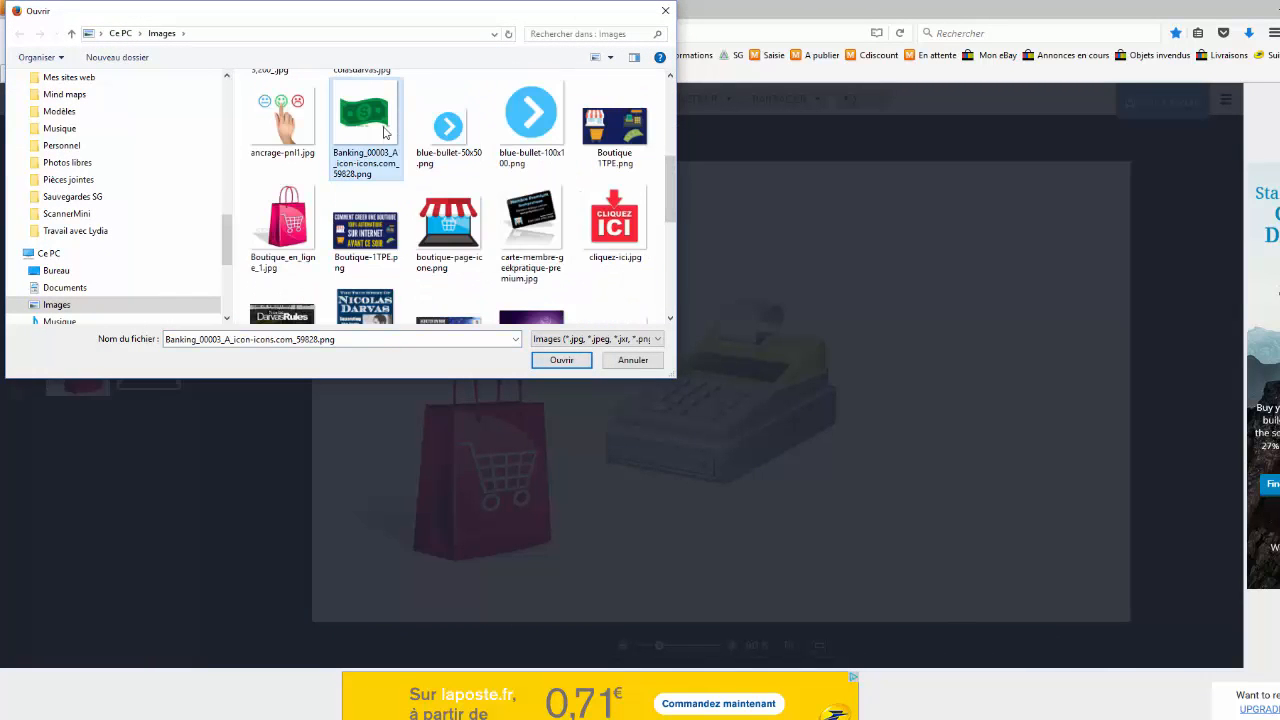
left_click(560, 360)
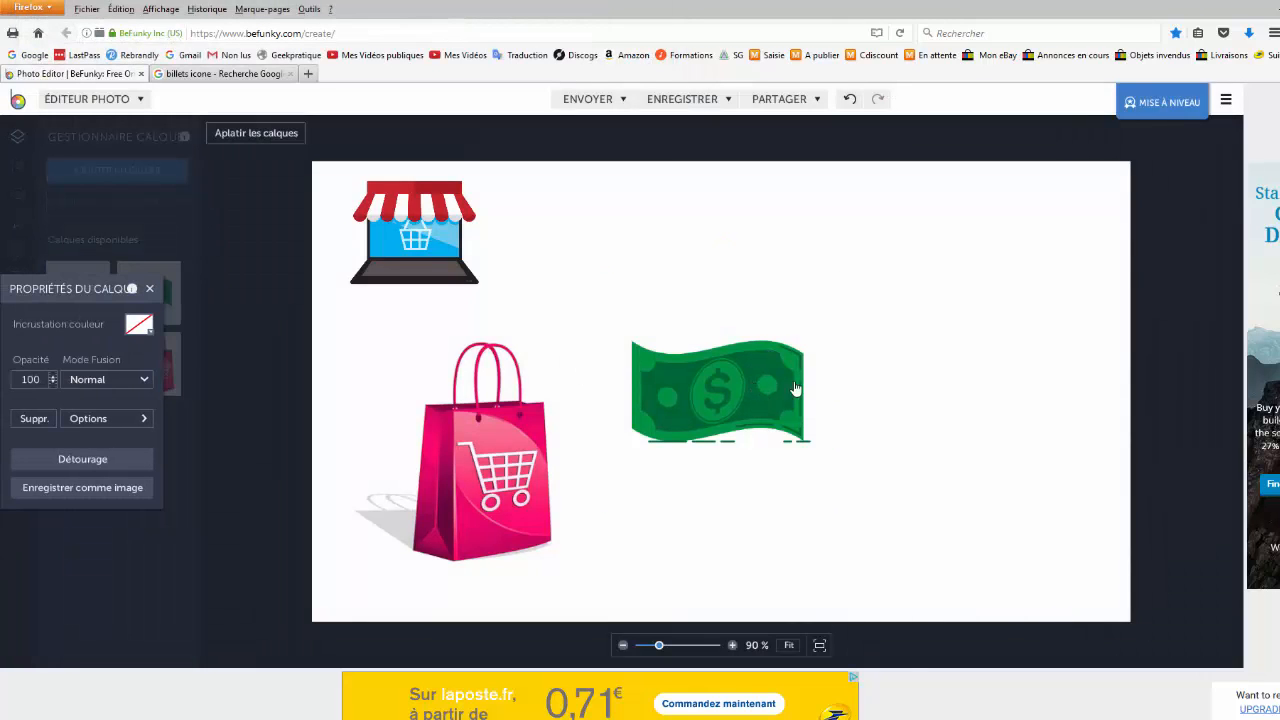
Move the cash register slightly down and shrink the banknote so it fits inside the canvas's upper-right corner.
left_click_drag(774, 373, 757, 433)
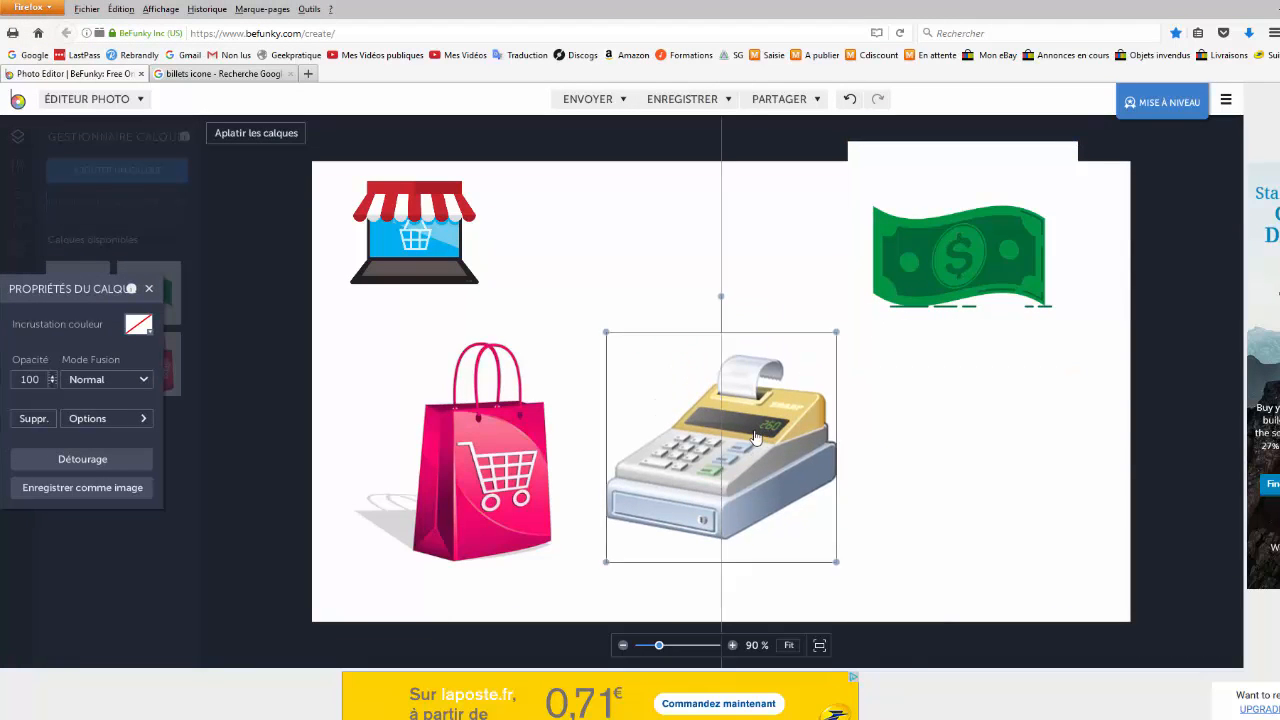
left_click(911, 259)
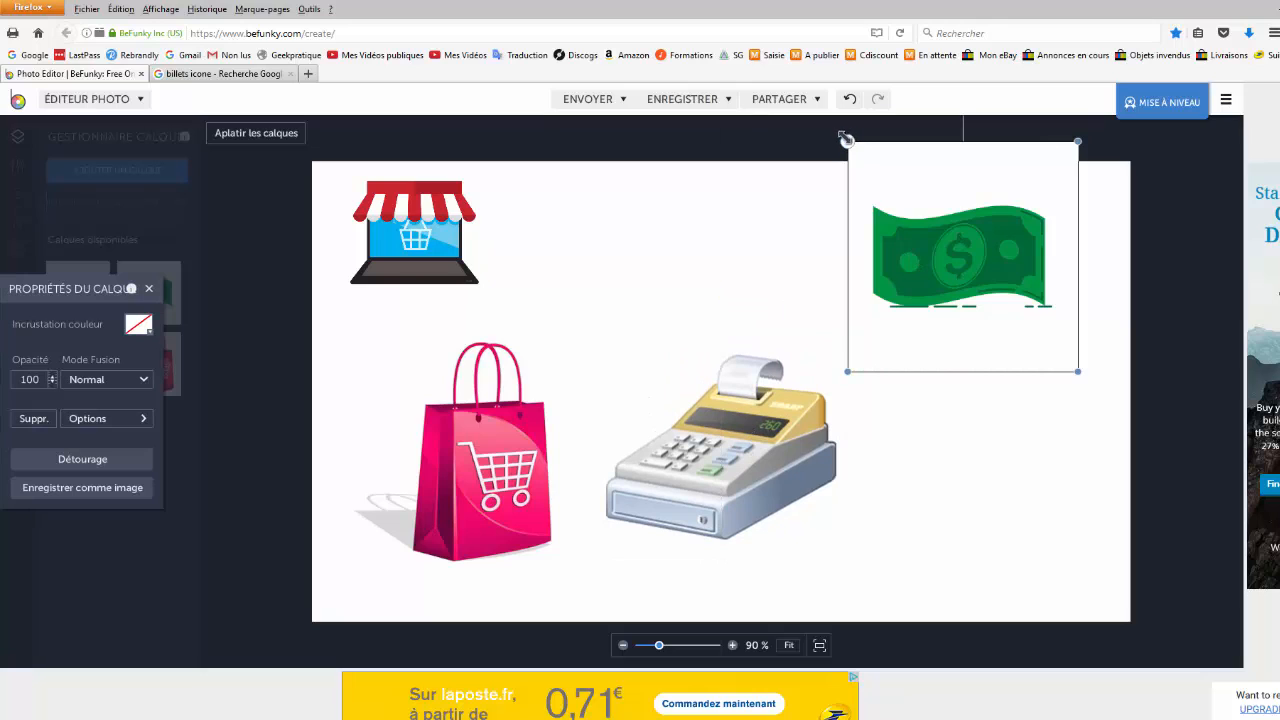
left_click_drag(846, 137, 879, 208)
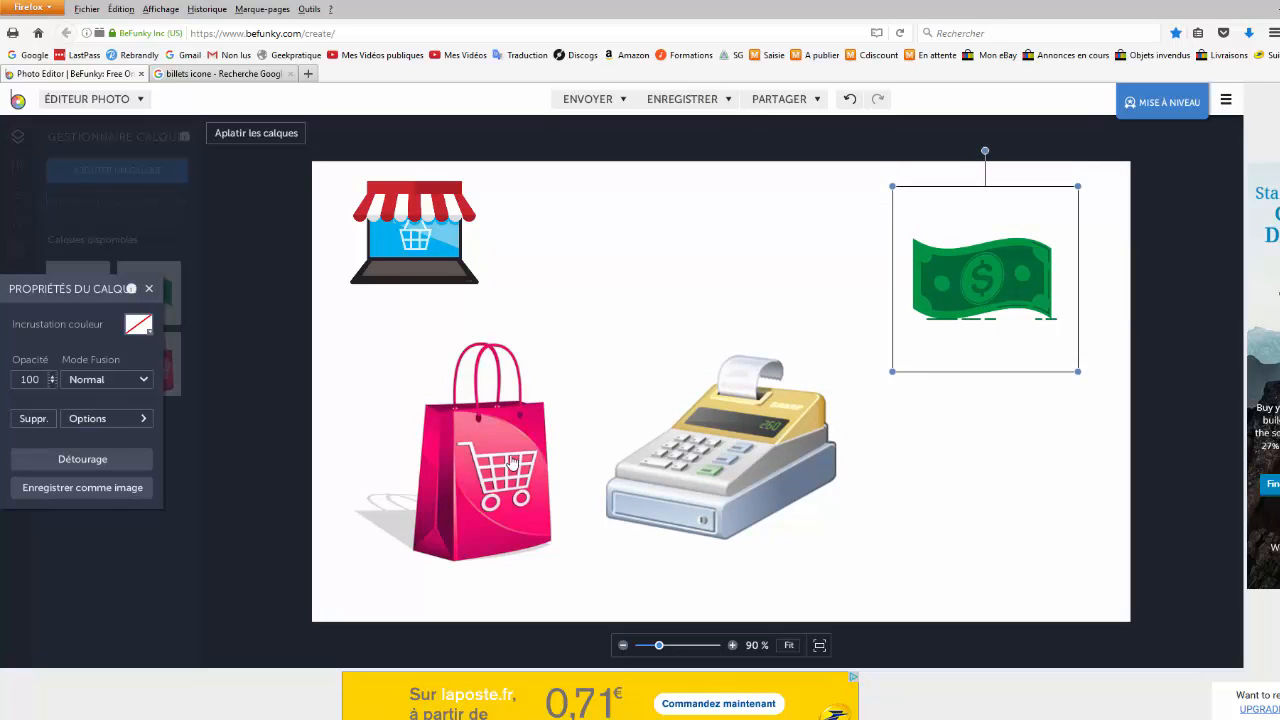
Move the pink shopping bag closer to the canvas's lower-left corner and shrink it to roughly the laptop shop's width.
left_click(482, 471)
left_click_drag(482, 471, 458, 483)
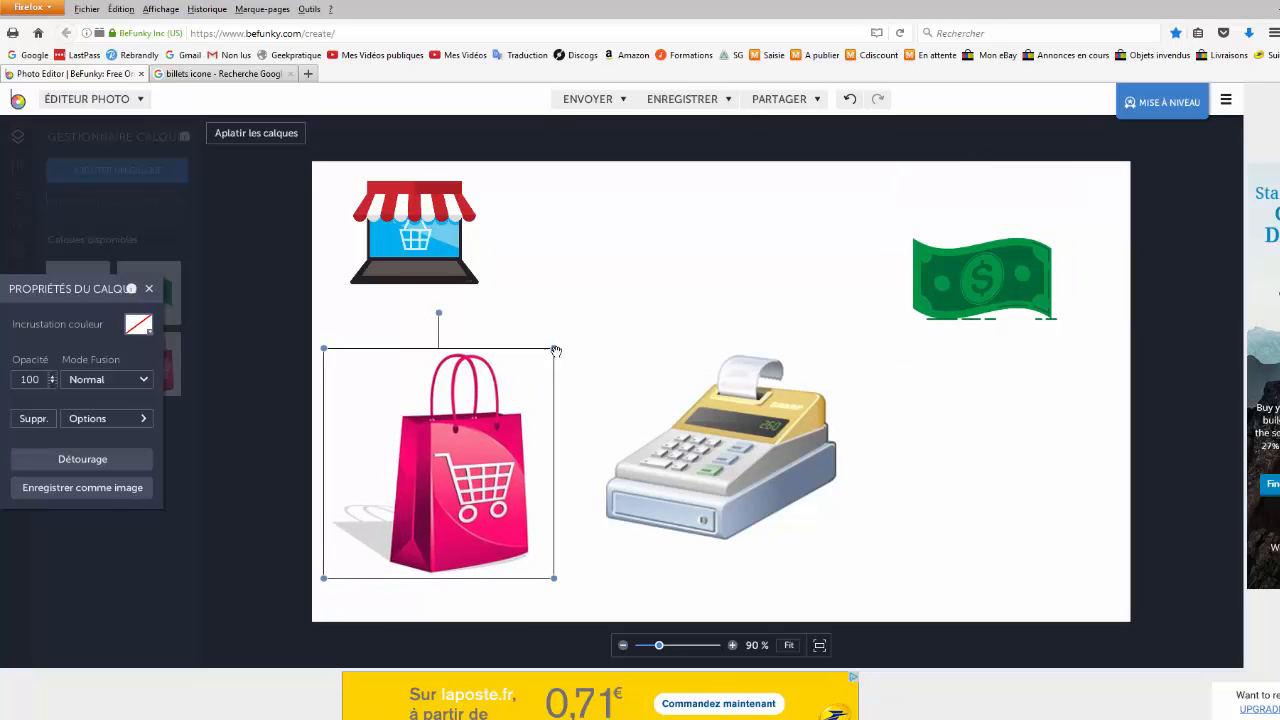
left_click_drag(556, 350, 509, 409)
Shrink the cash register and move it to the canvas's lower-right corner.
left_click(653, 360)
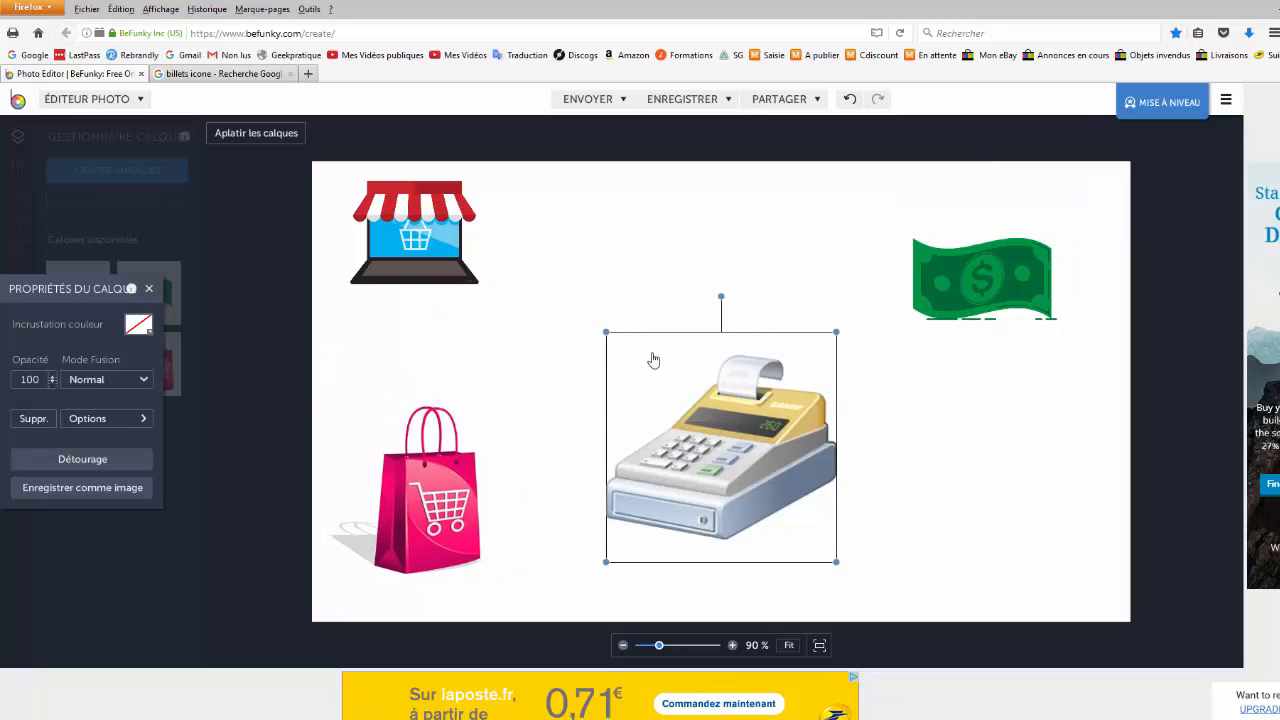
left_click_drag(605, 332, 666, 394)
left_click_drag(759, 467, 1012, 511)
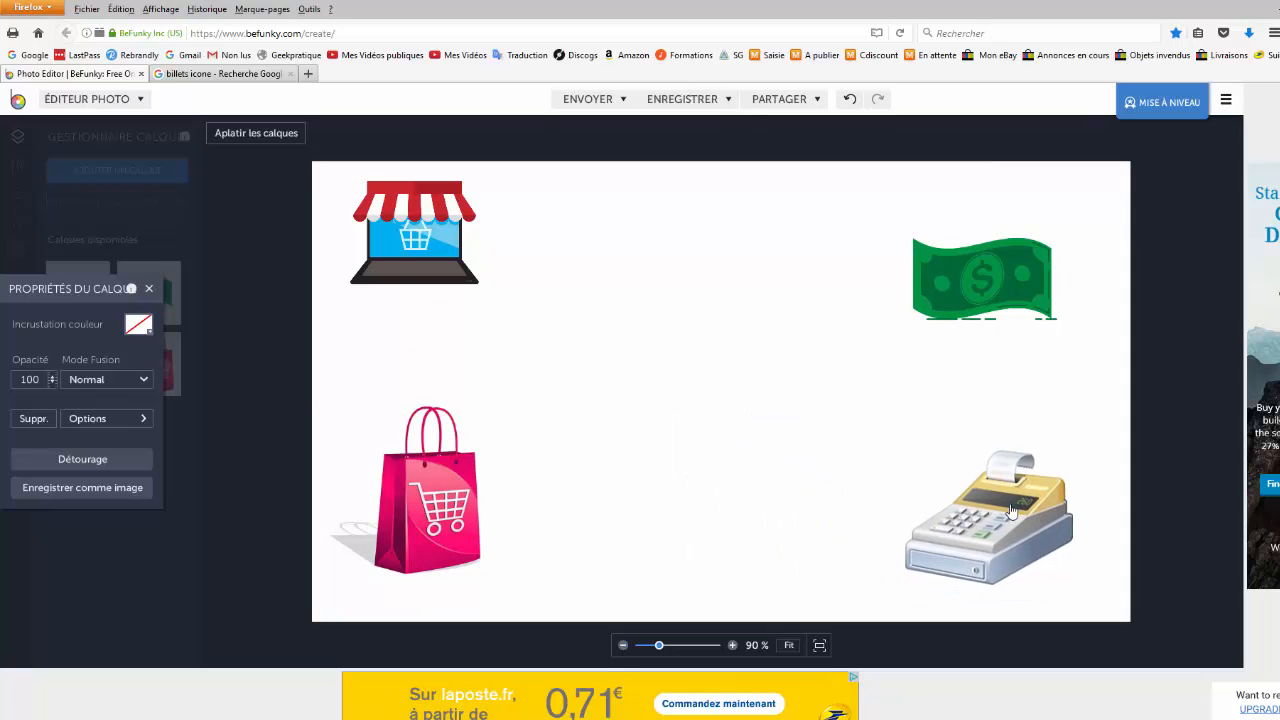
Shift the banknote up and outward toward its canvas corner, and move the laptop shop slightly down.
left_click(1006, 200)
left_click_drag(1020, 275, 1053, 257)
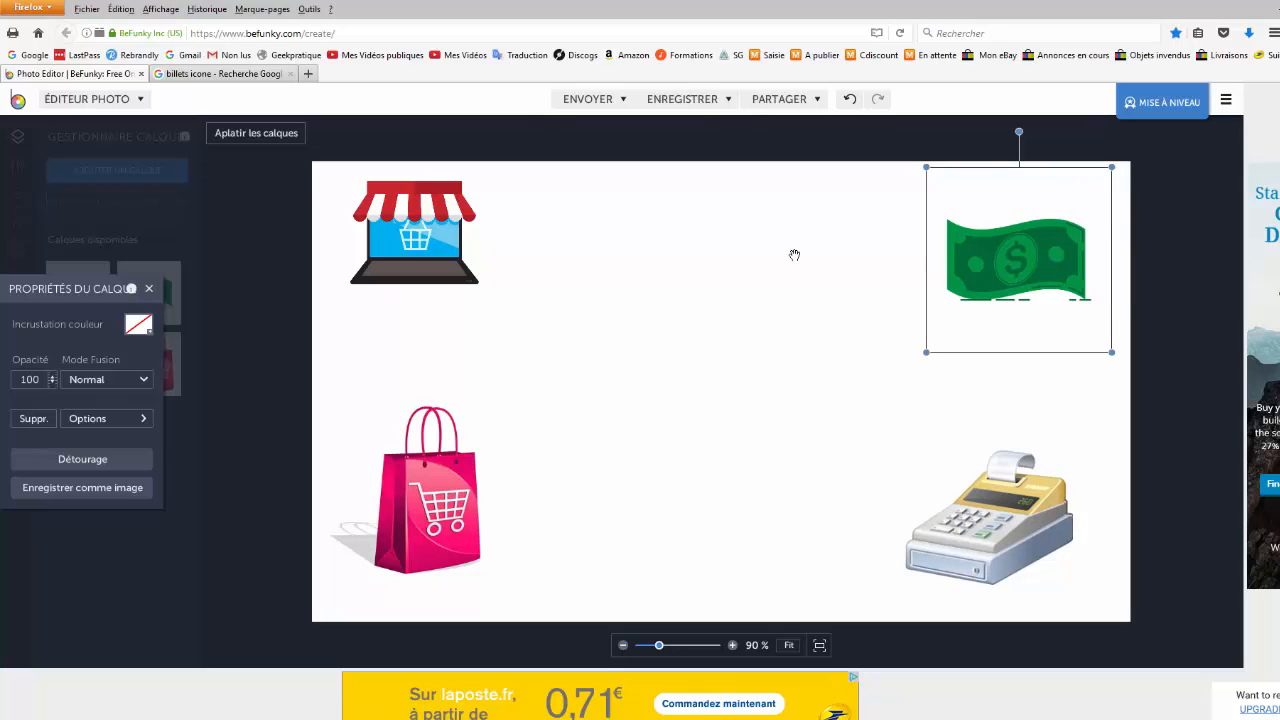
left_click(517, 249)
left_click_drag(448, 243, 440, 265)
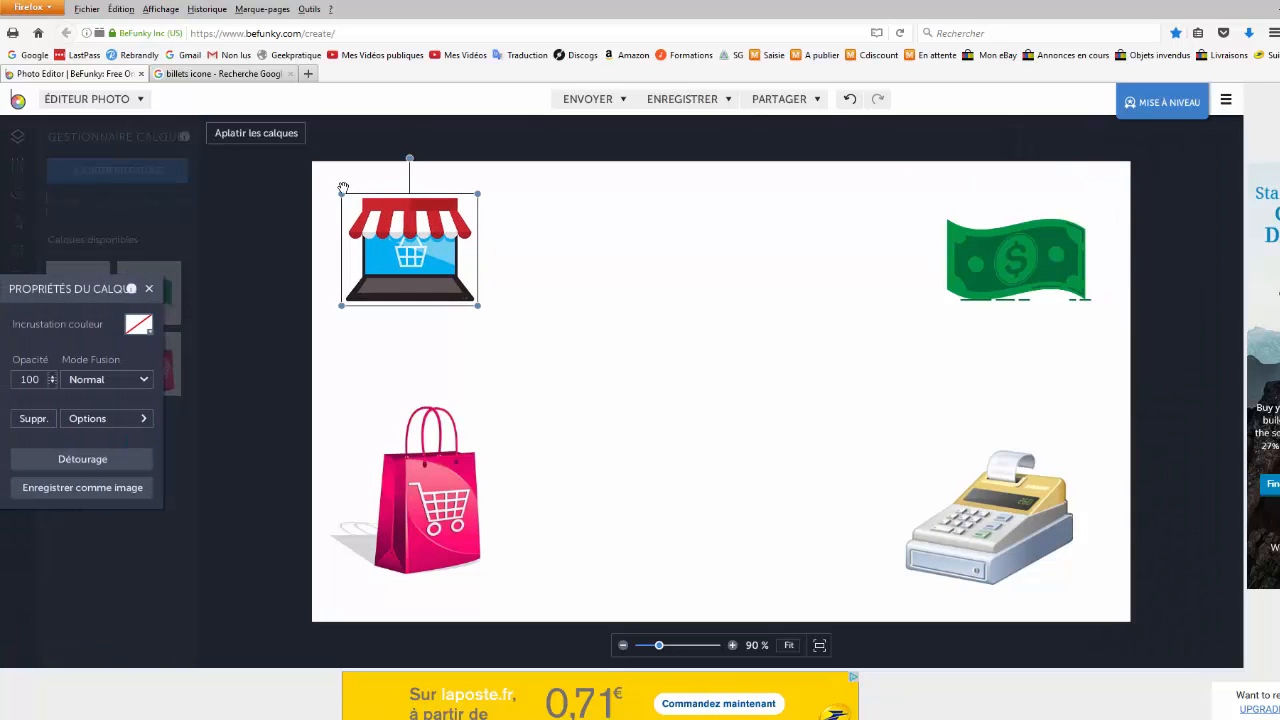
Enlarge the laptop shop slightly toward its canvas corner and move the pink shopping bag a little lower.
left_click_drag(343, 188, 329, 180)
left_click(433, 470)
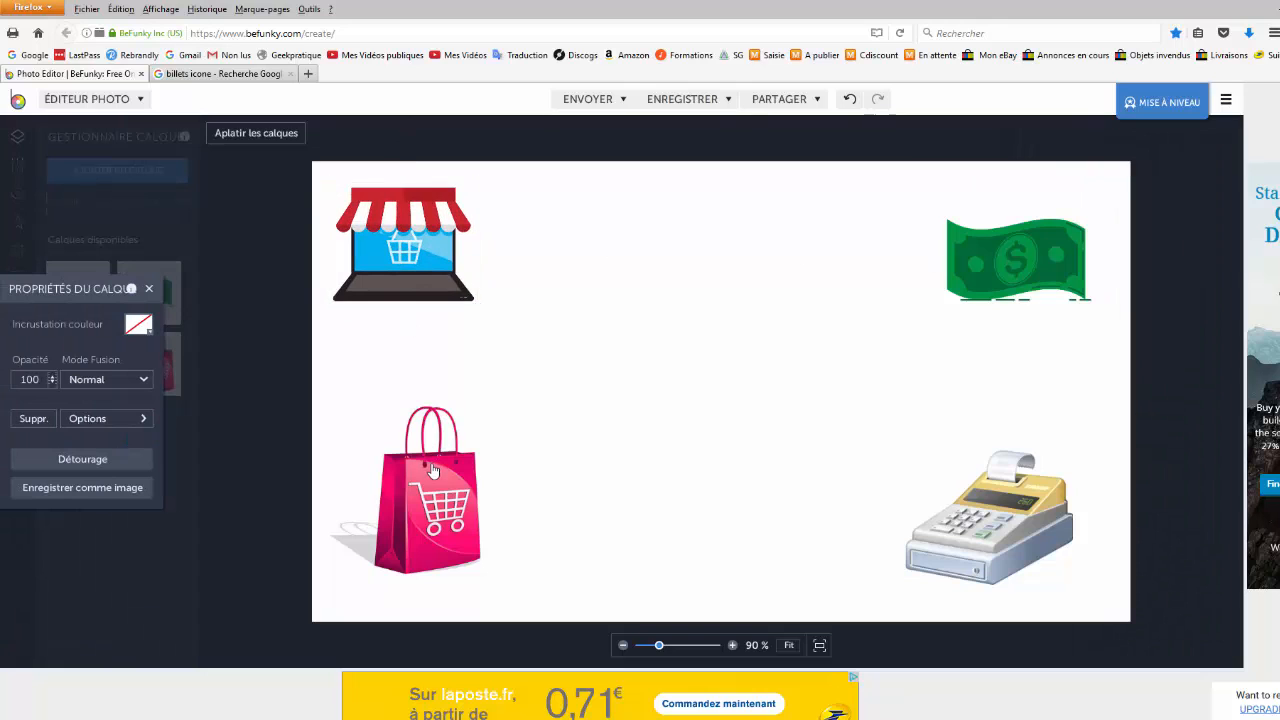
left_click_drag(433, 470, 430, 488)
left_click(660, 296)
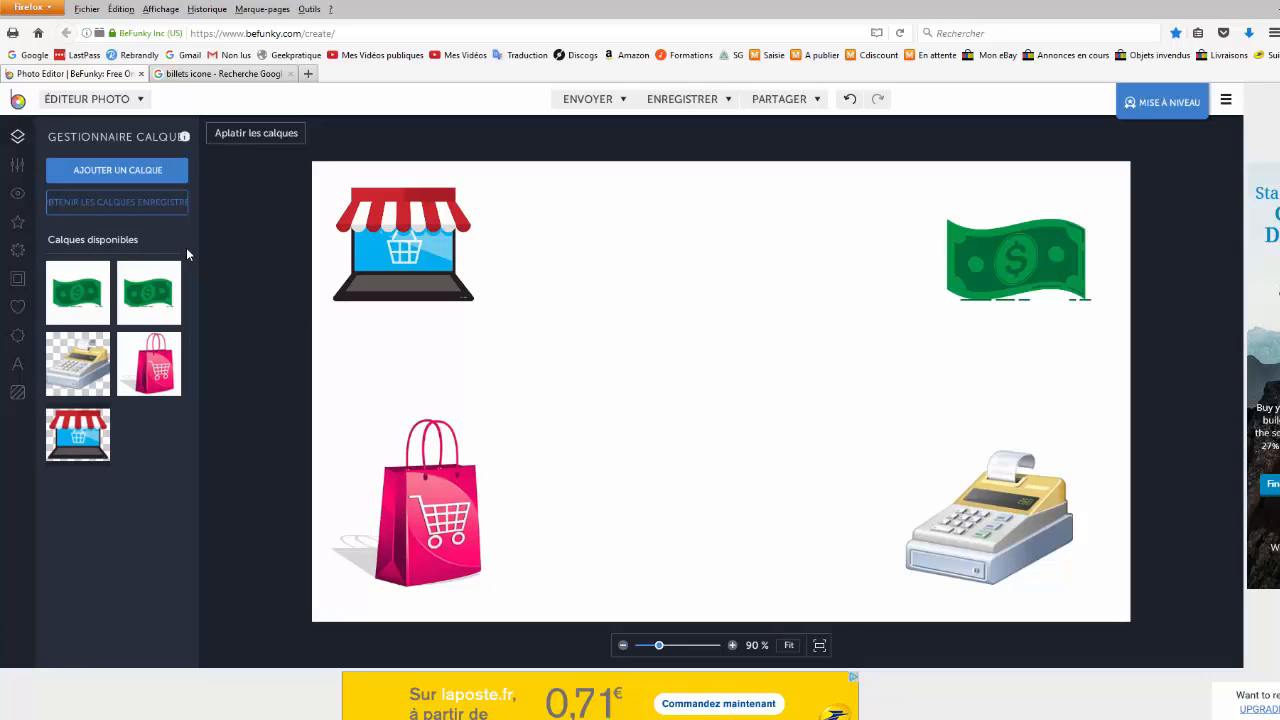
Shift the laptop shop and the banknote slightly inward so they line up above the shopping bag and the cash register.
left_click(398, 235)
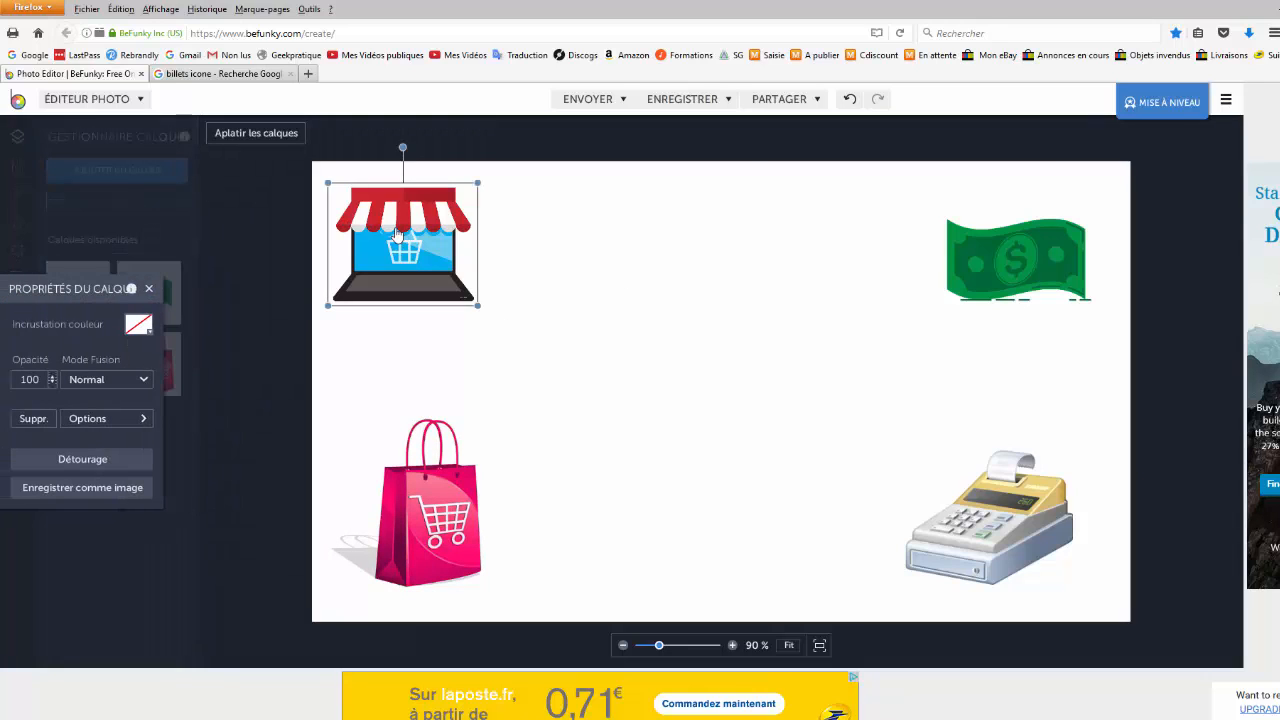
left_click_drag(397, 235, 417, 235)
left_click(1045, 525)
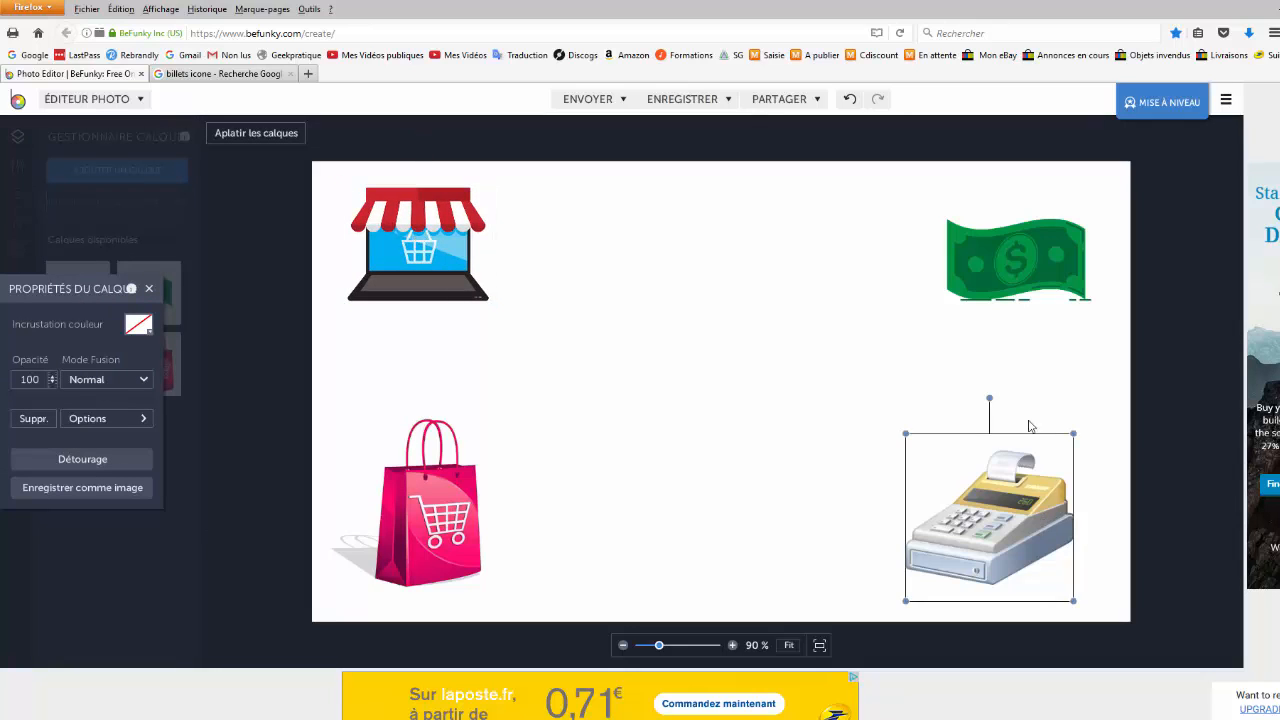
left_click(1000, 262)
left_click_drag(1020, 263, 1000, 256)
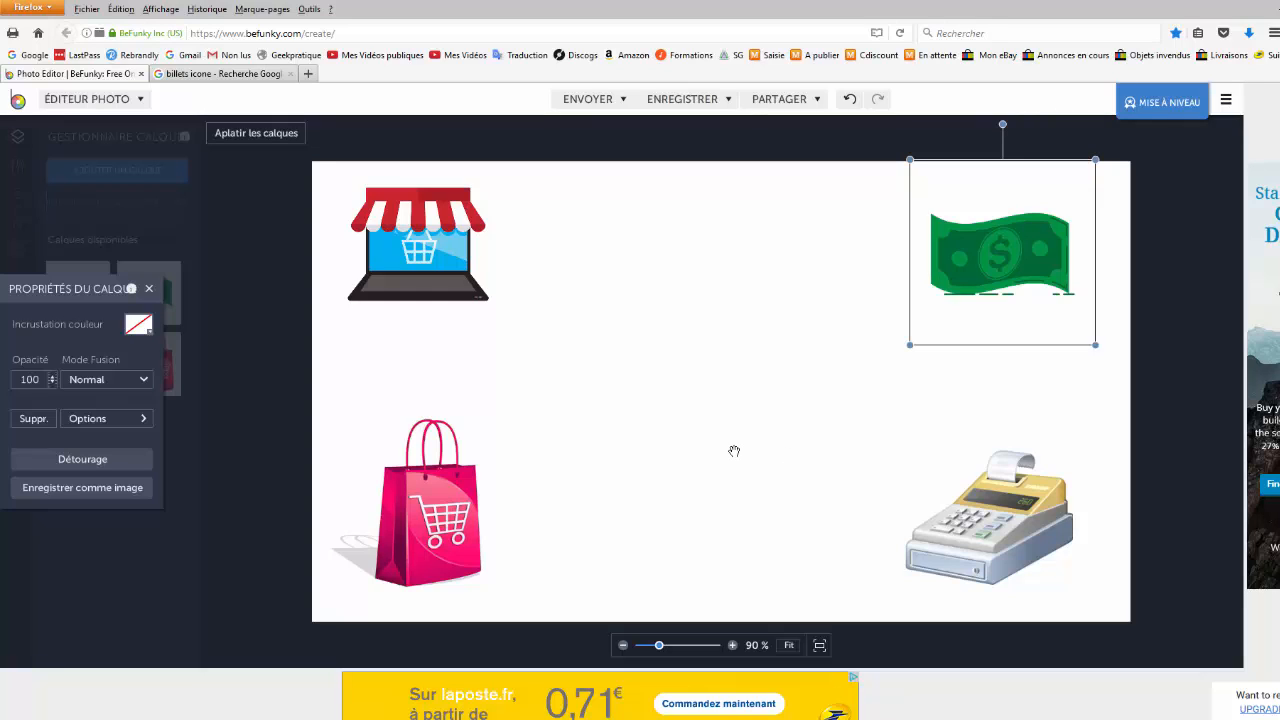
left_click(149, 293)
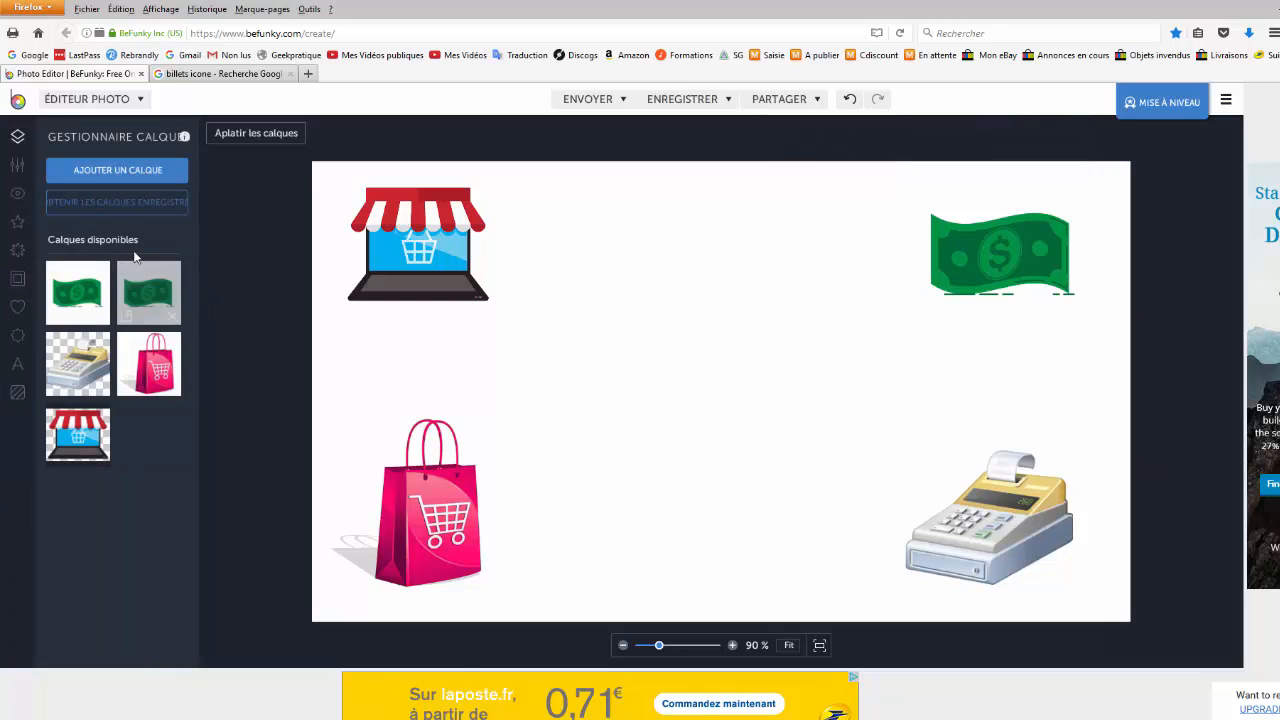
Add a text using the Captured preset and replace its placeholder with "COMMENR CREER UNE BOUTIQUE".
left_click(17, 366)
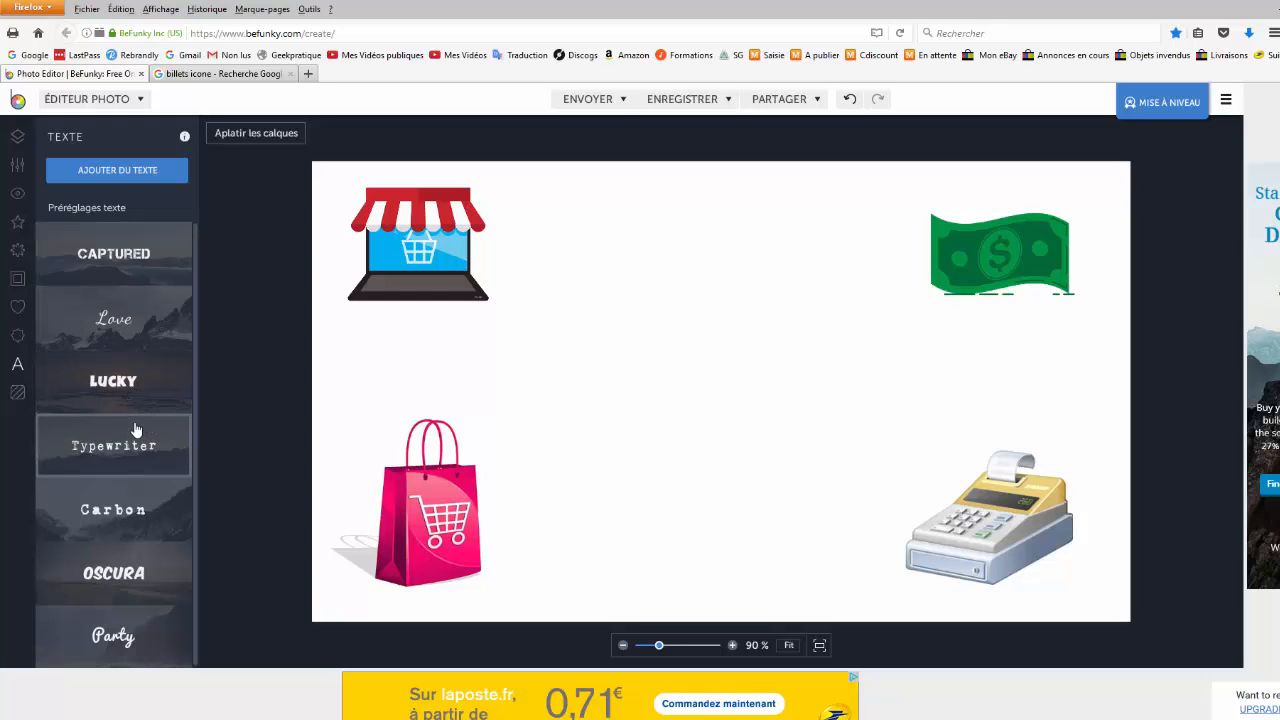
left_click(122, 270)
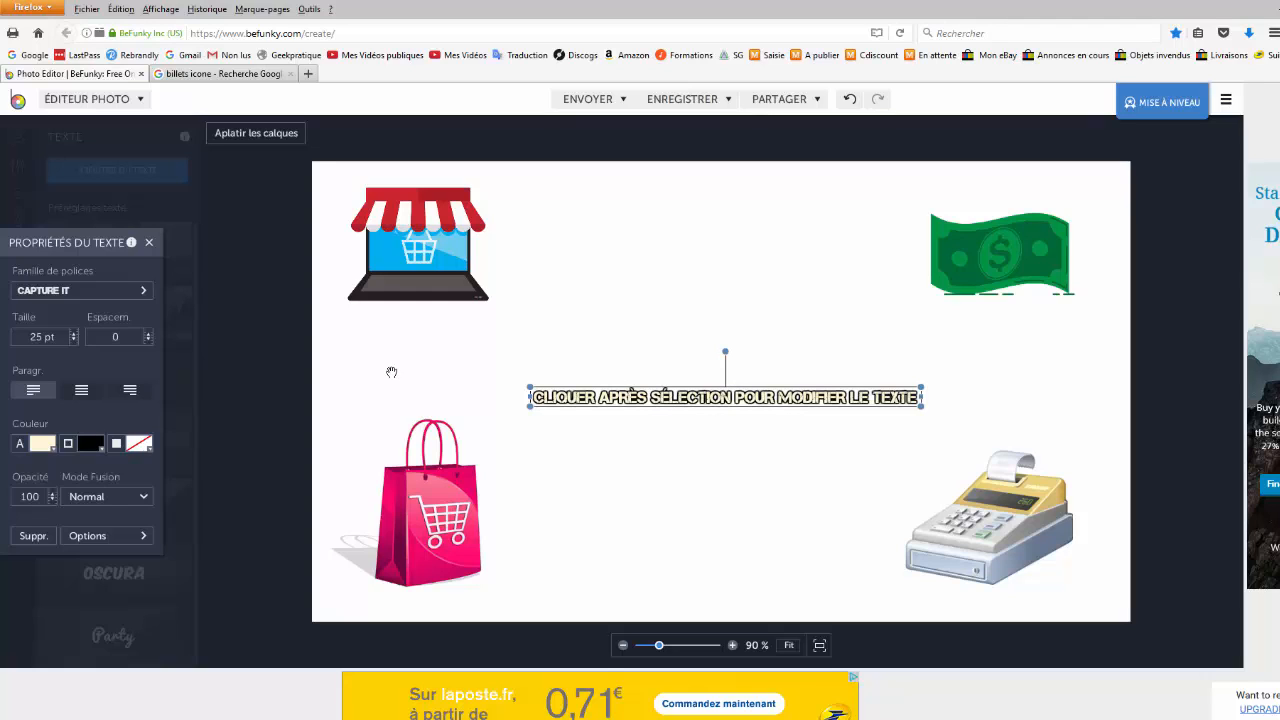
left_click(596, 396)
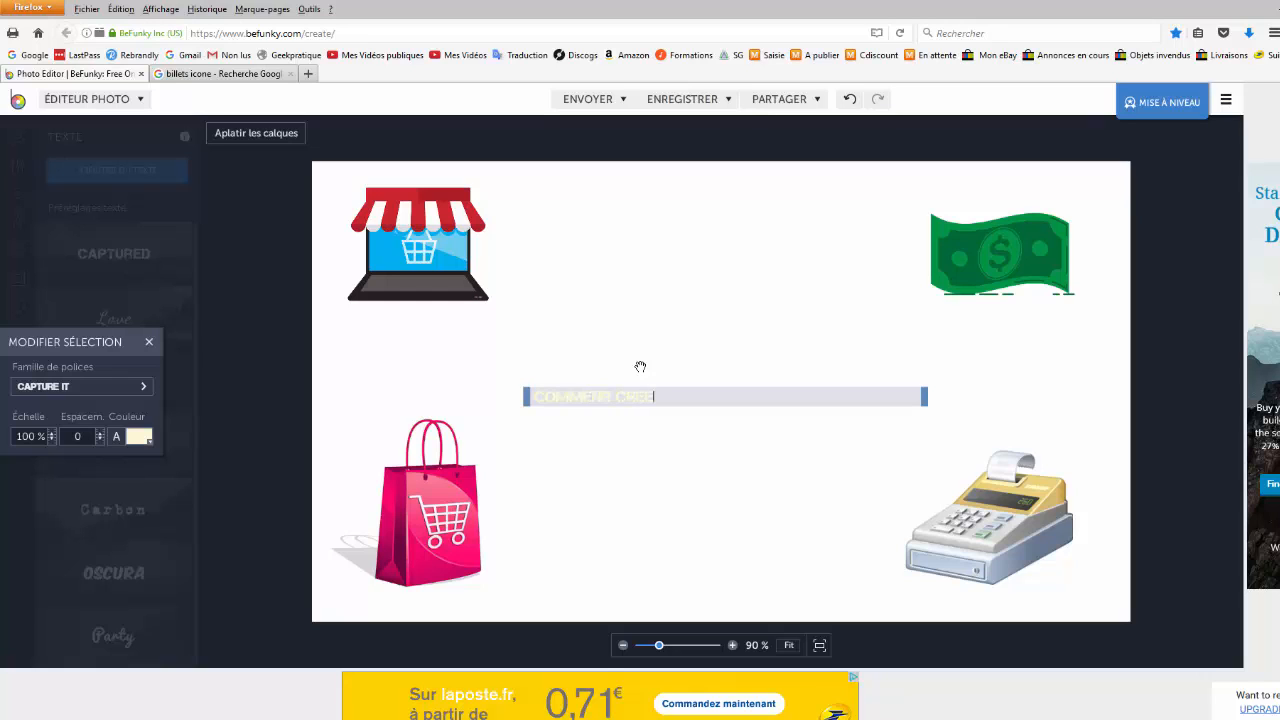
type("UNE BOUTIQUE")
left_click(640, 366)
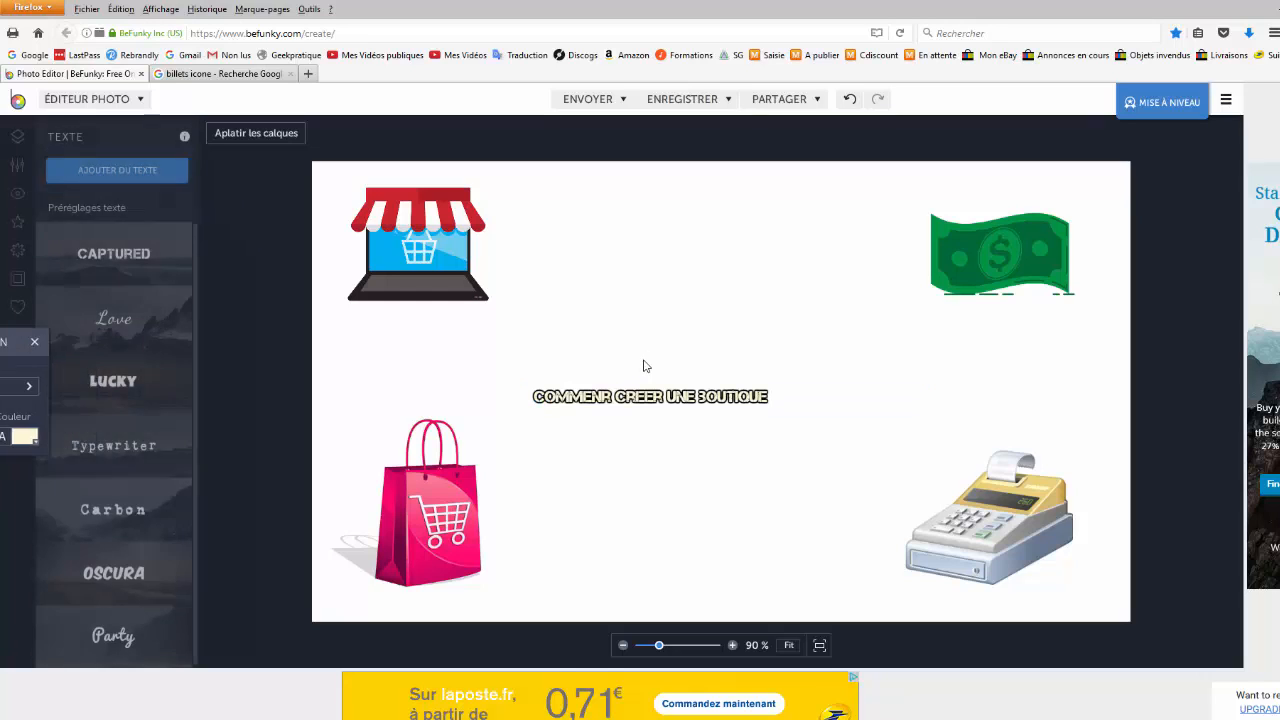
Narrow the text box to its words, move it near the canvas's upper edge and enlarge the title to 62 pt.
left_click(729, 406)
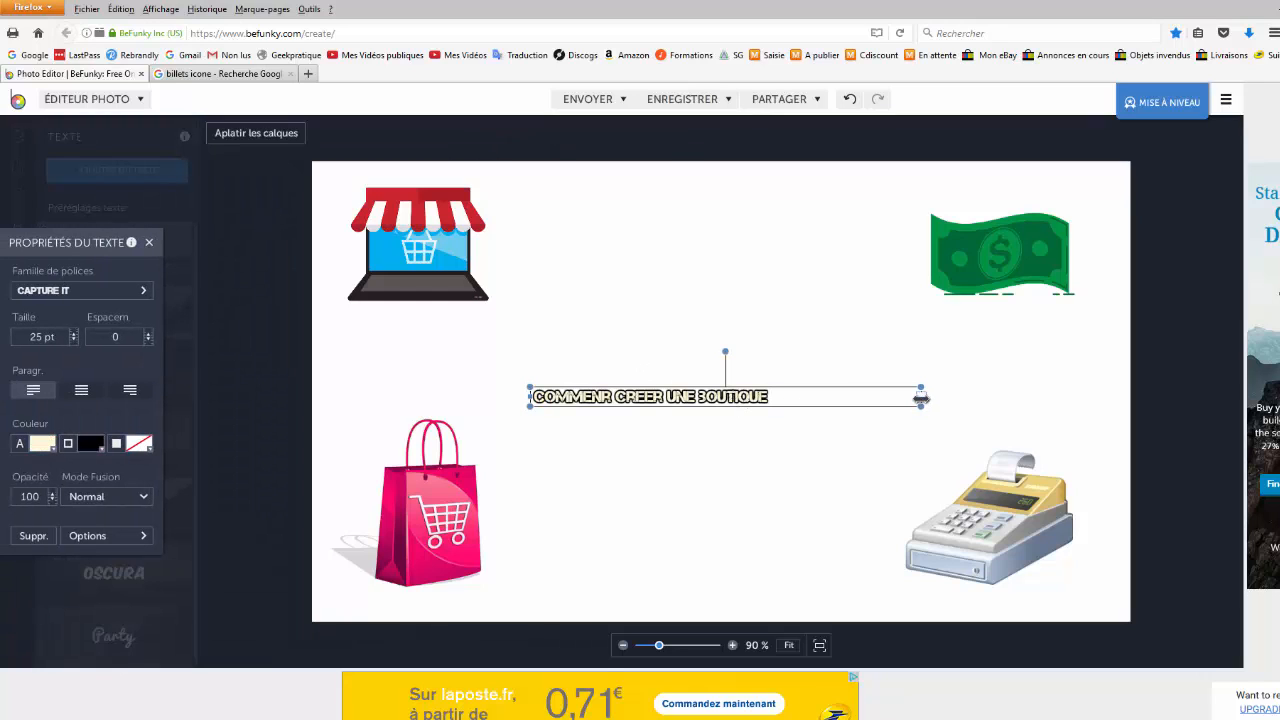
left_click_drag(920, 398, 776, 398)
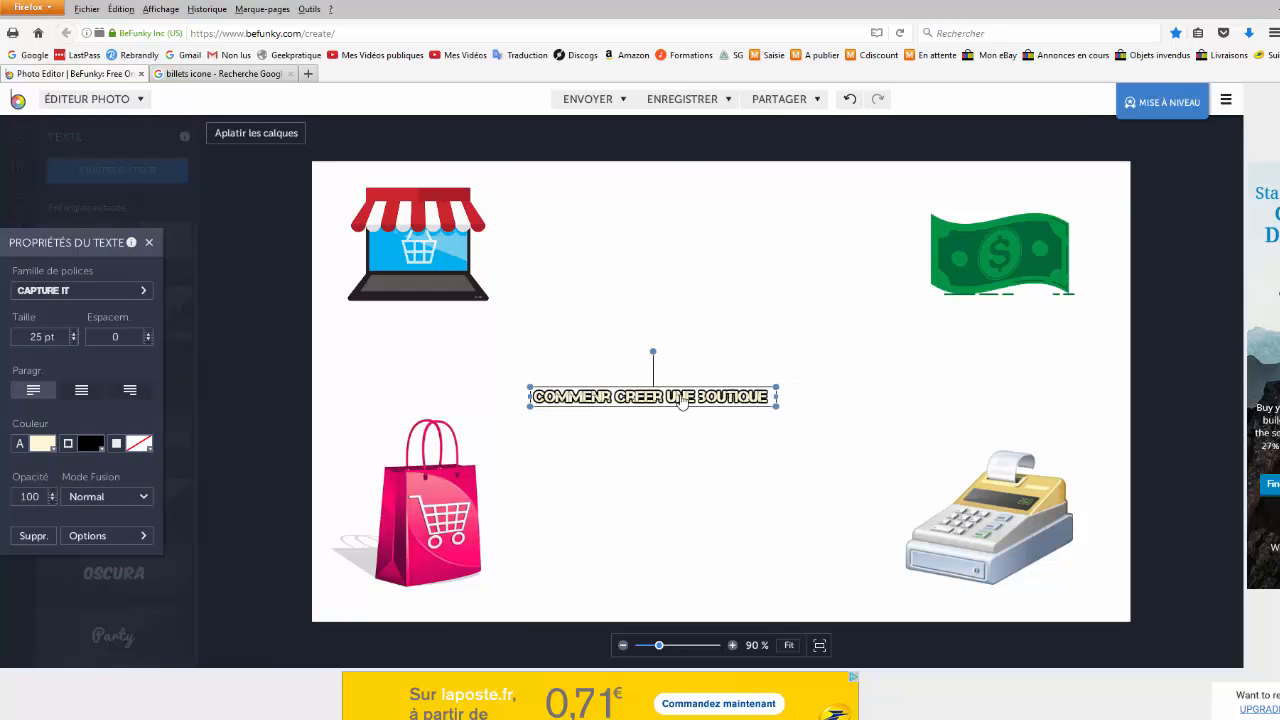
left_click_drag(681, 400, 724, 221)
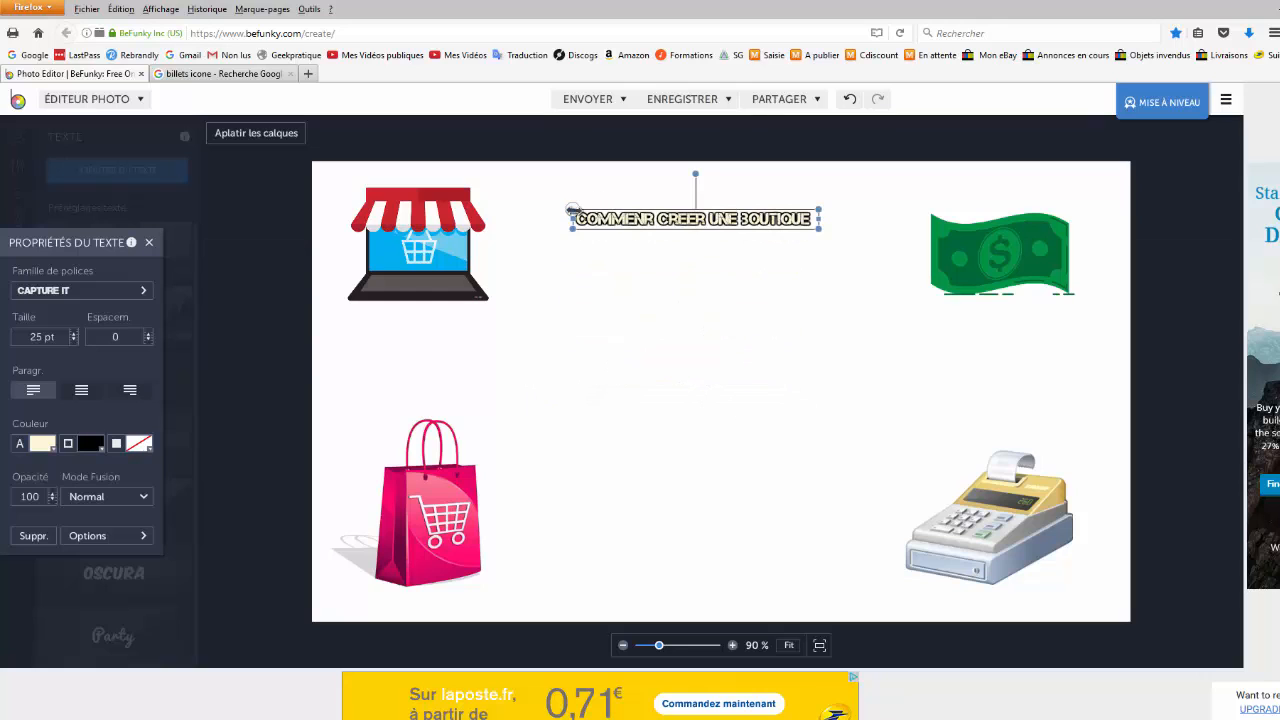
left_click_drag(572, 210, 490, 202)
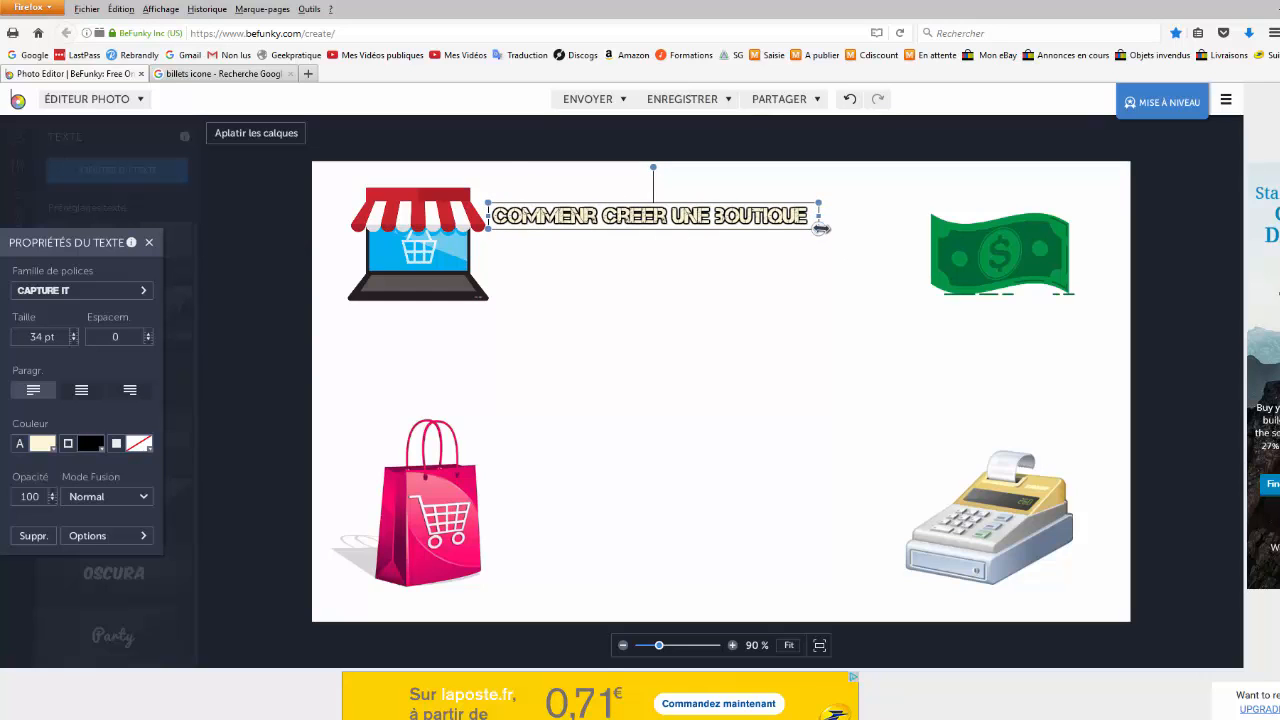
left_click_drag(820, 228, 1095, 405)
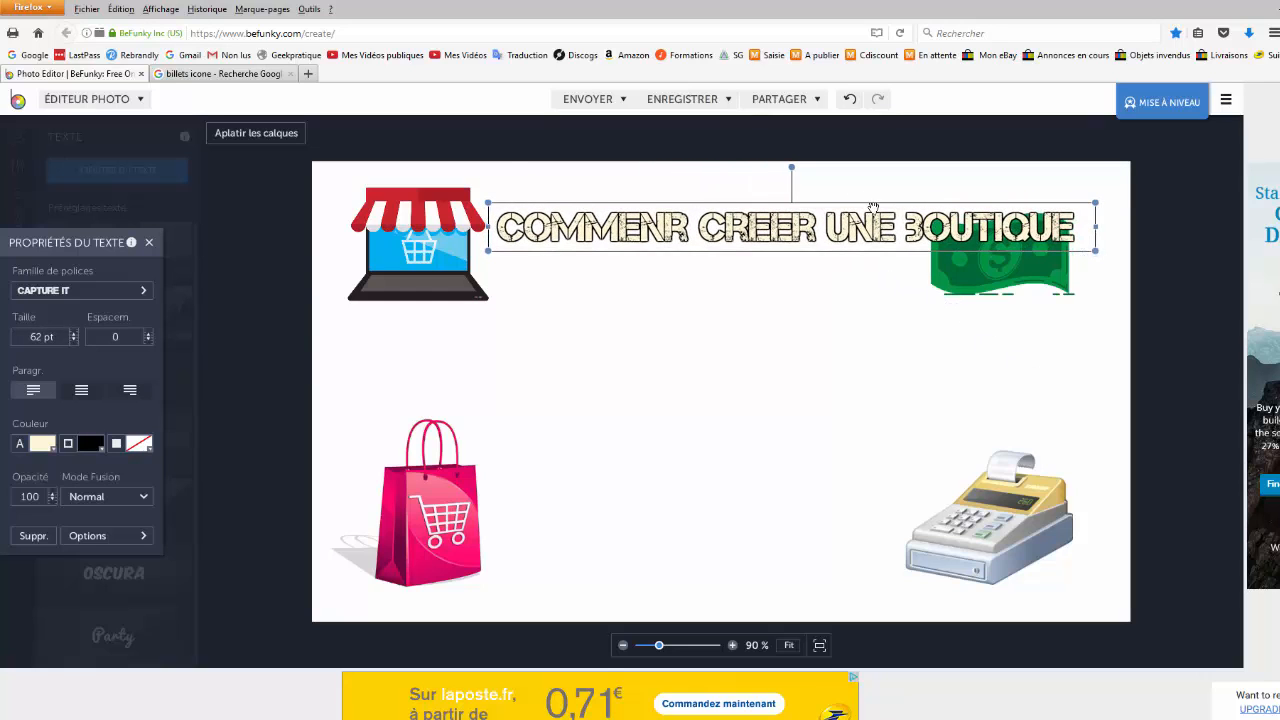
Move the title up to the canvas's upper edge, nudge the laptop shop down and enlarge the title to 74 pt.
left_click_drag(817, 229, 791, 197)
left_click_drag(462, 212, 455, 217)
left_click(515, 195)
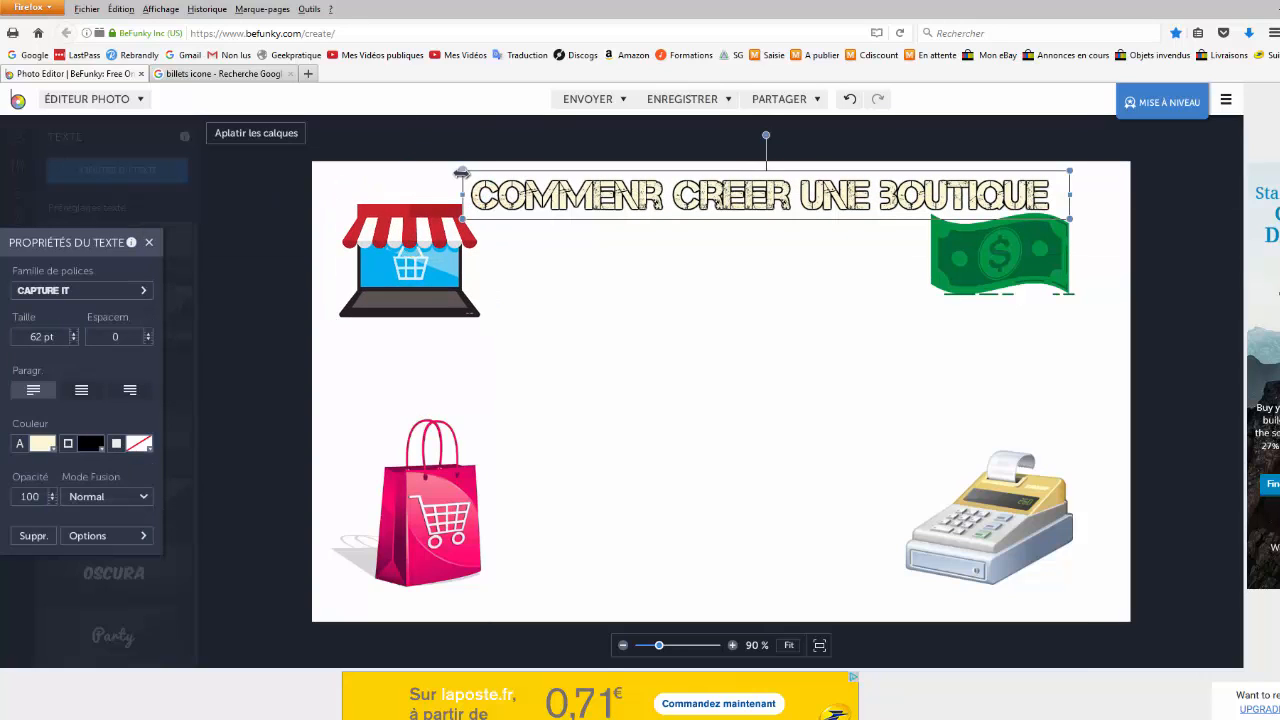
left_click_drag(461, 171, 339, 167)
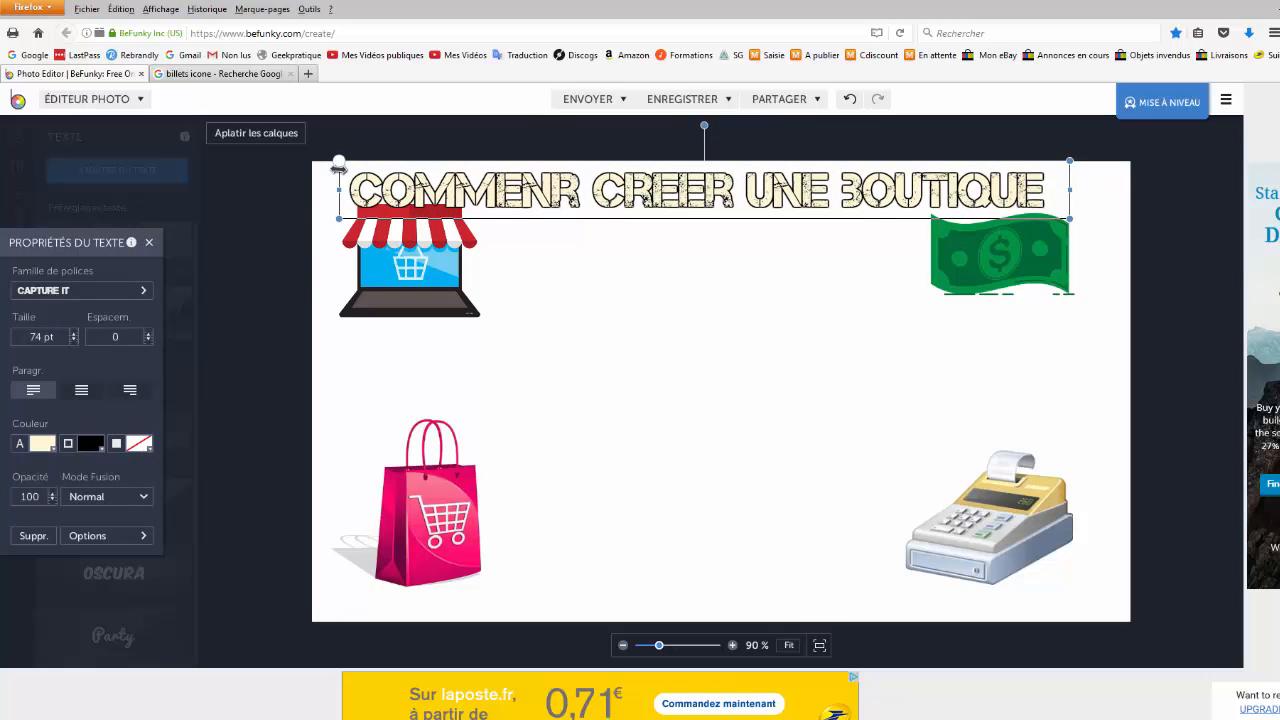
Move the laptop shop and the banknote down so both sit clear below the title.
left_click_drag(405, 253, 414, 288)
left_click_drag(1027, 265, 1001, 324)
left_click(849, 200)
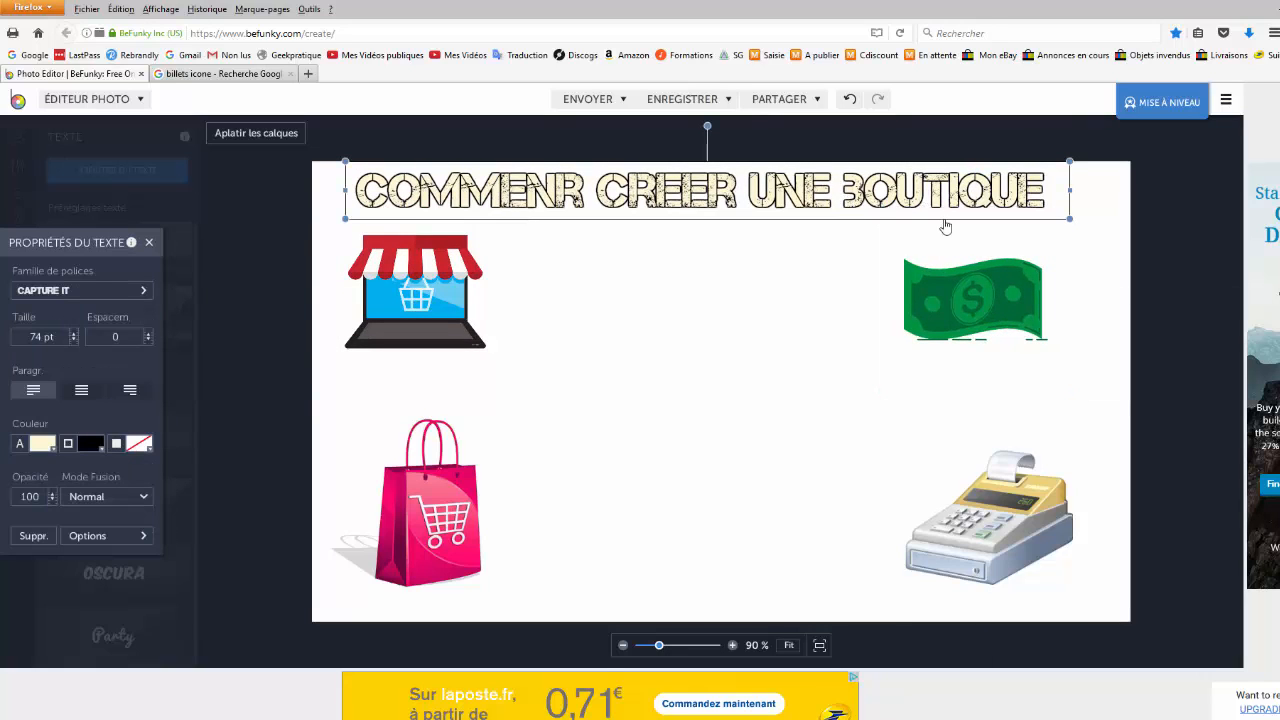
Correct the first word of the title to "COMMENT".
double_click(723, 210)
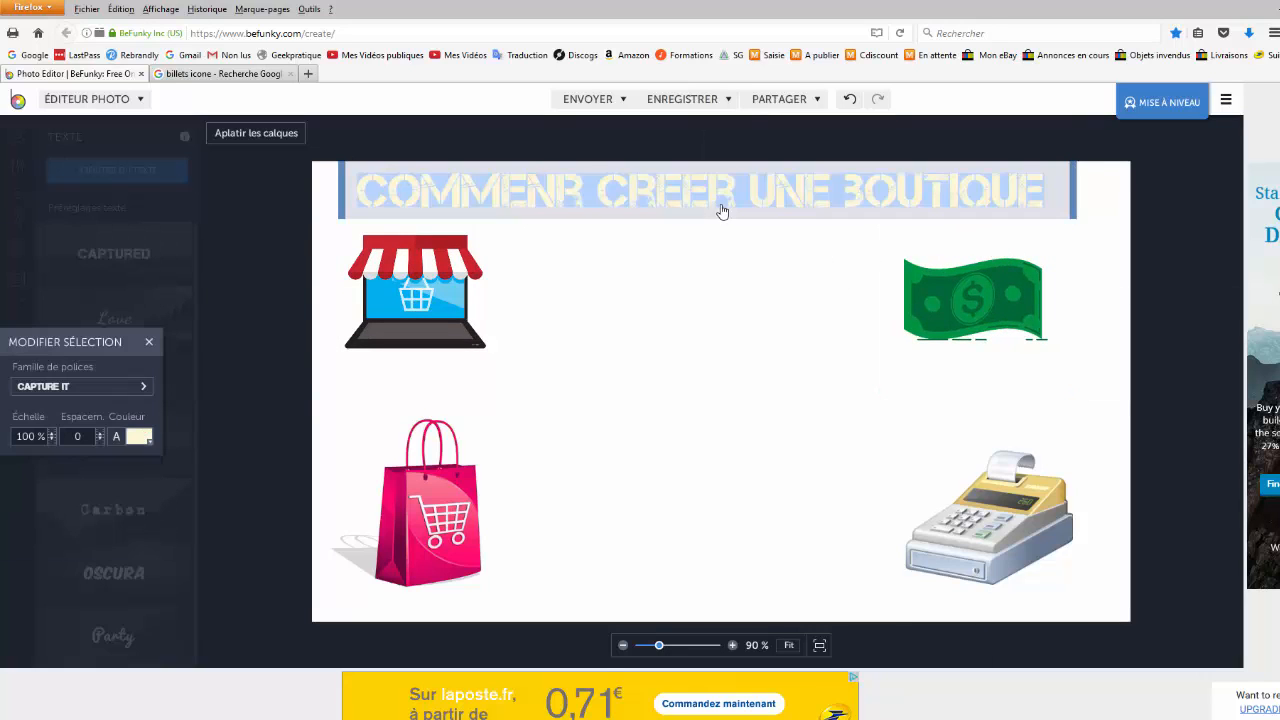
left_click(737, 272)
left_click(574, 205)
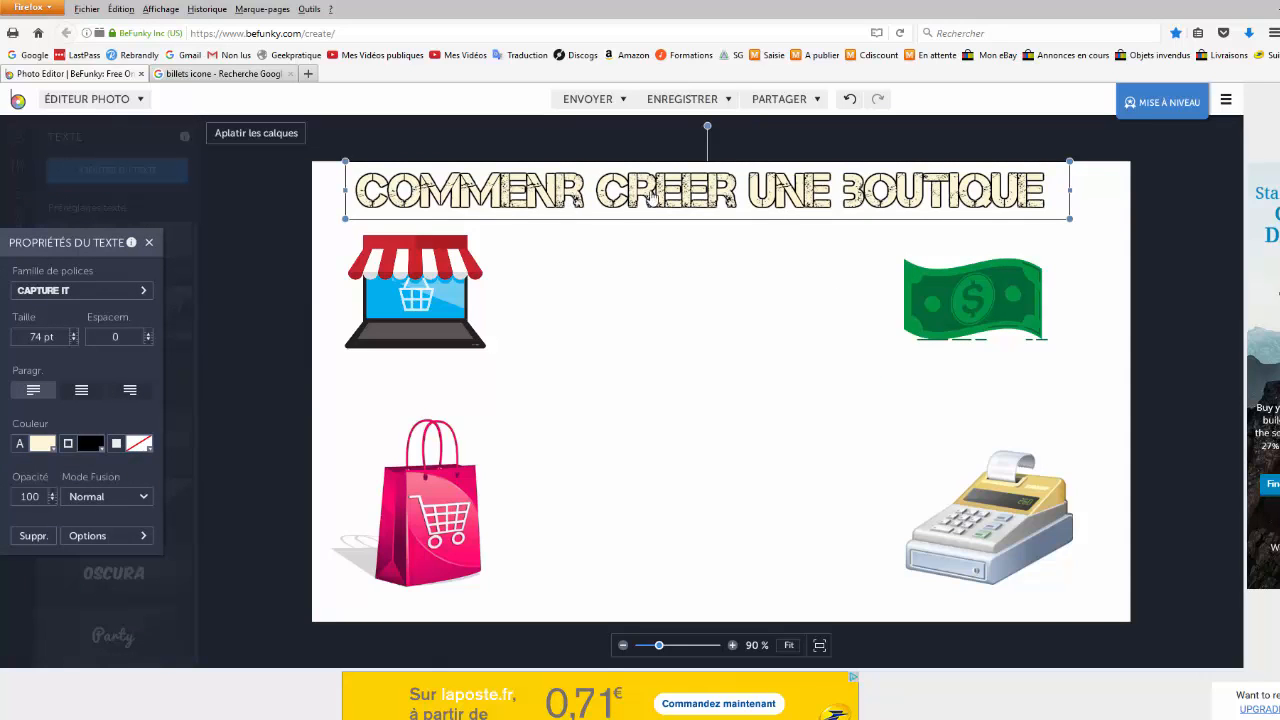
double_click(542, 195)
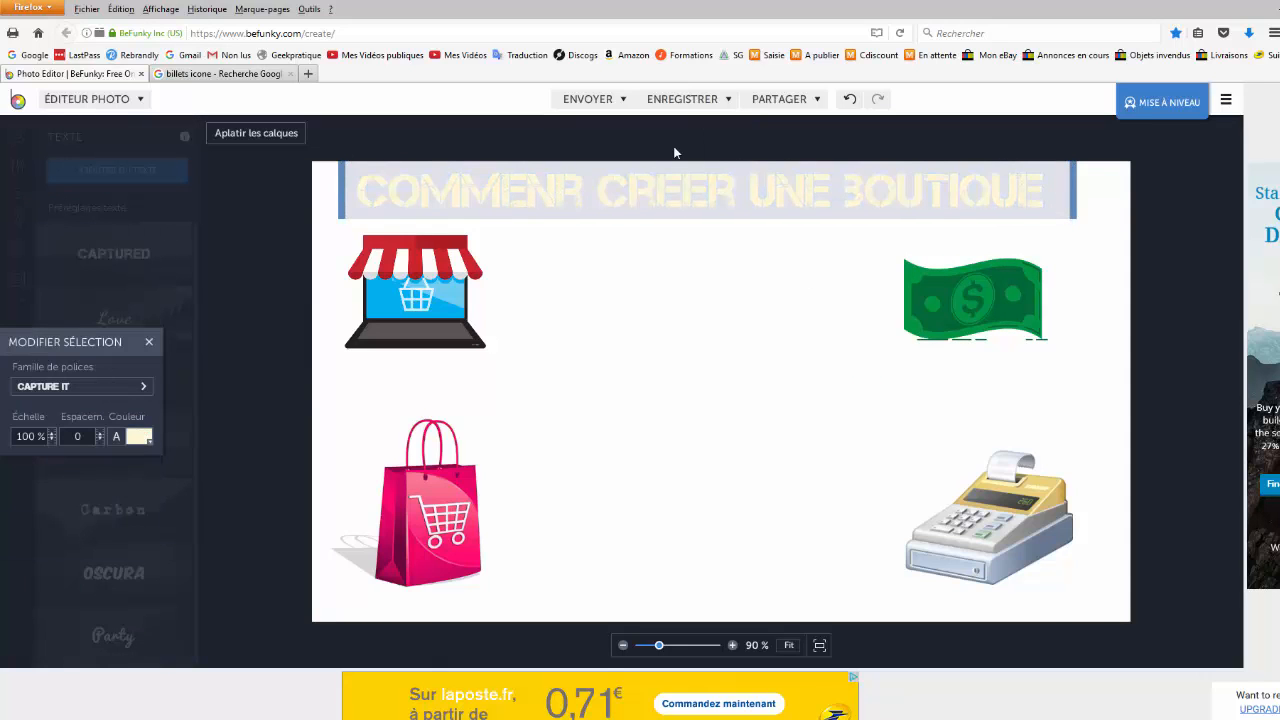
key("BackSpace")
type("T")
left_click(738, 290)
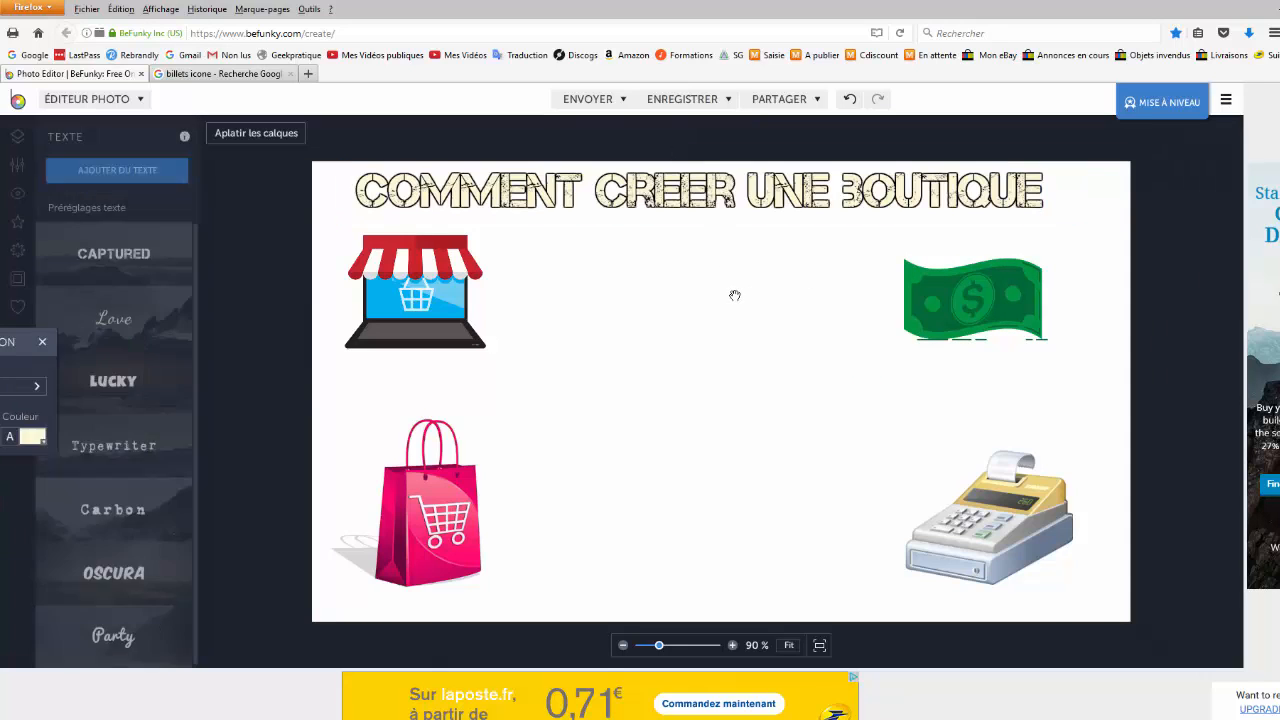
Change the title's font to Amaranth.
left_click(885, 198)
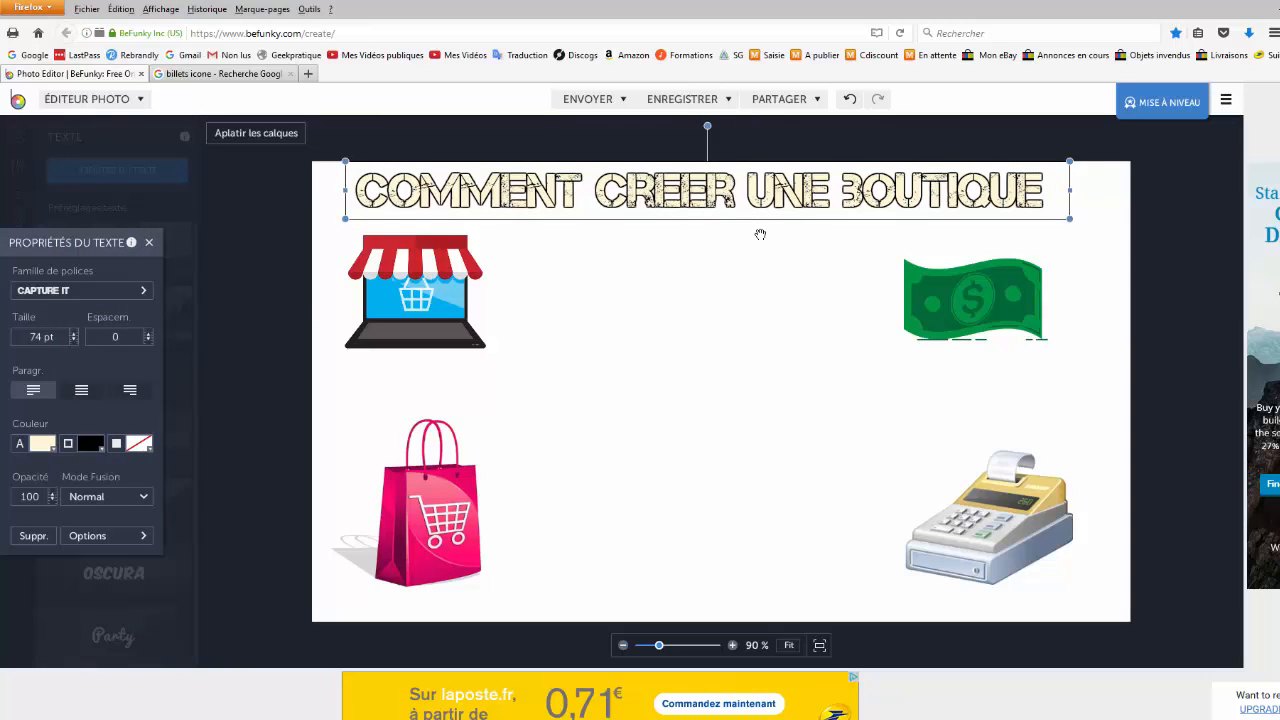
left_click(141, 290)
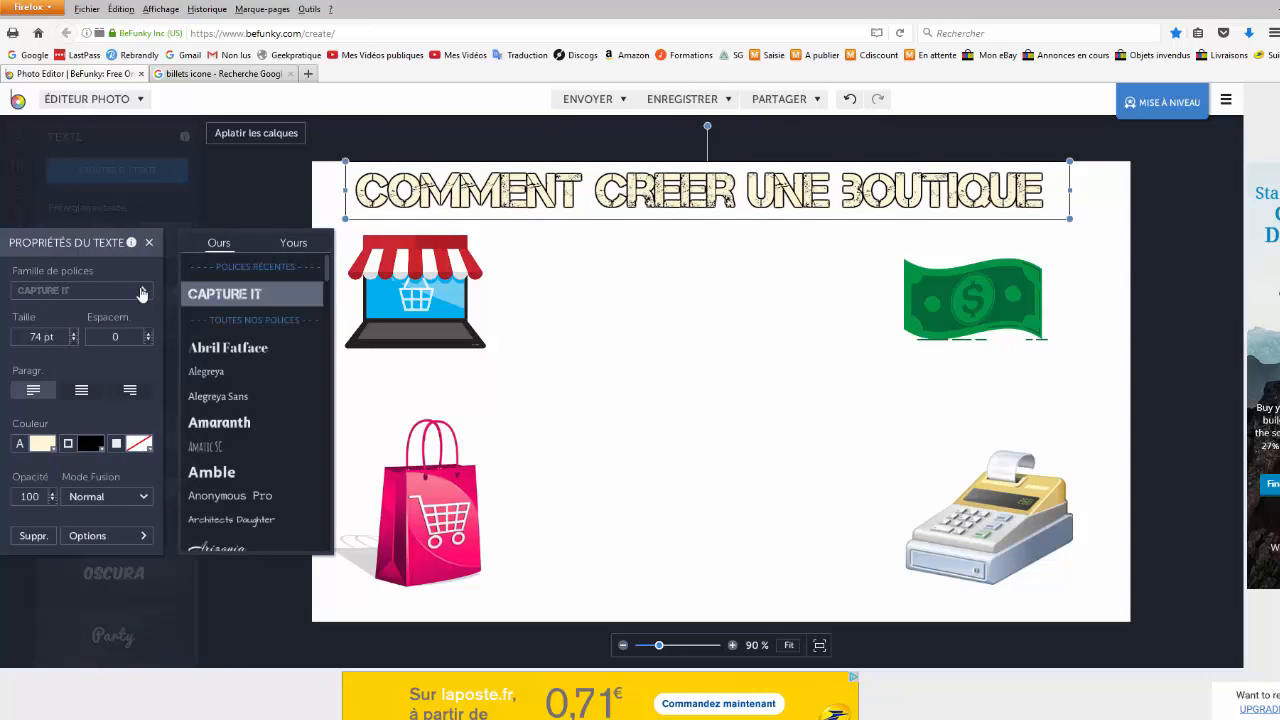
scroll(228, 390, "down", 1)
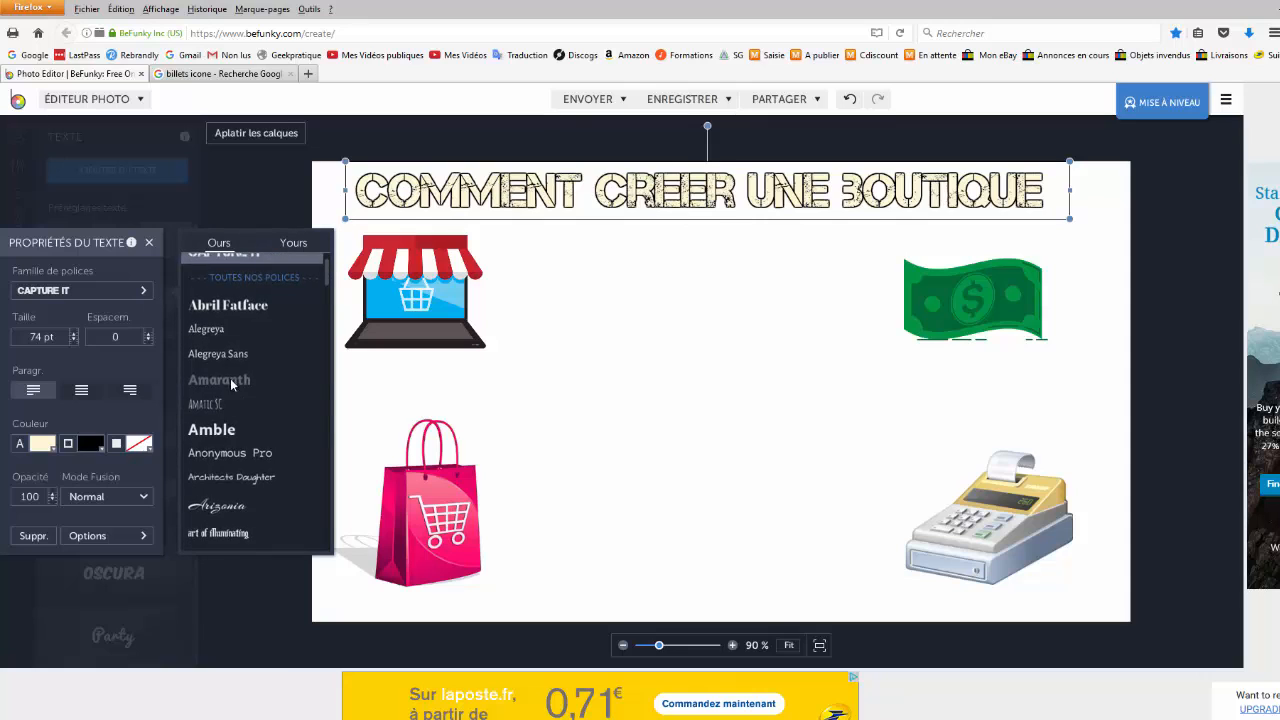
left_click(230, 380)
left_click(746, 374)
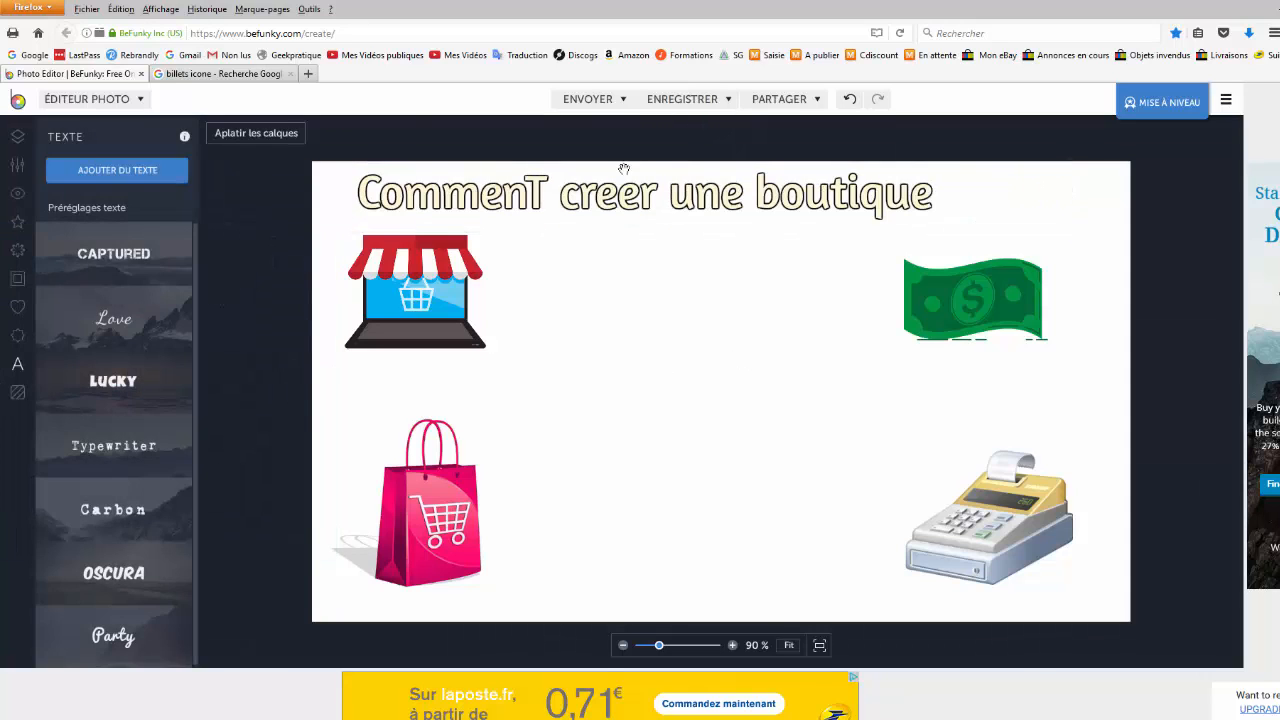
Retype the title in capitals as "COMMENT CREER UNE BOUTIQUE" and centre it horizontally, slightly lower on the canvas.
double_click(621, 205)
left_click(670, 197)
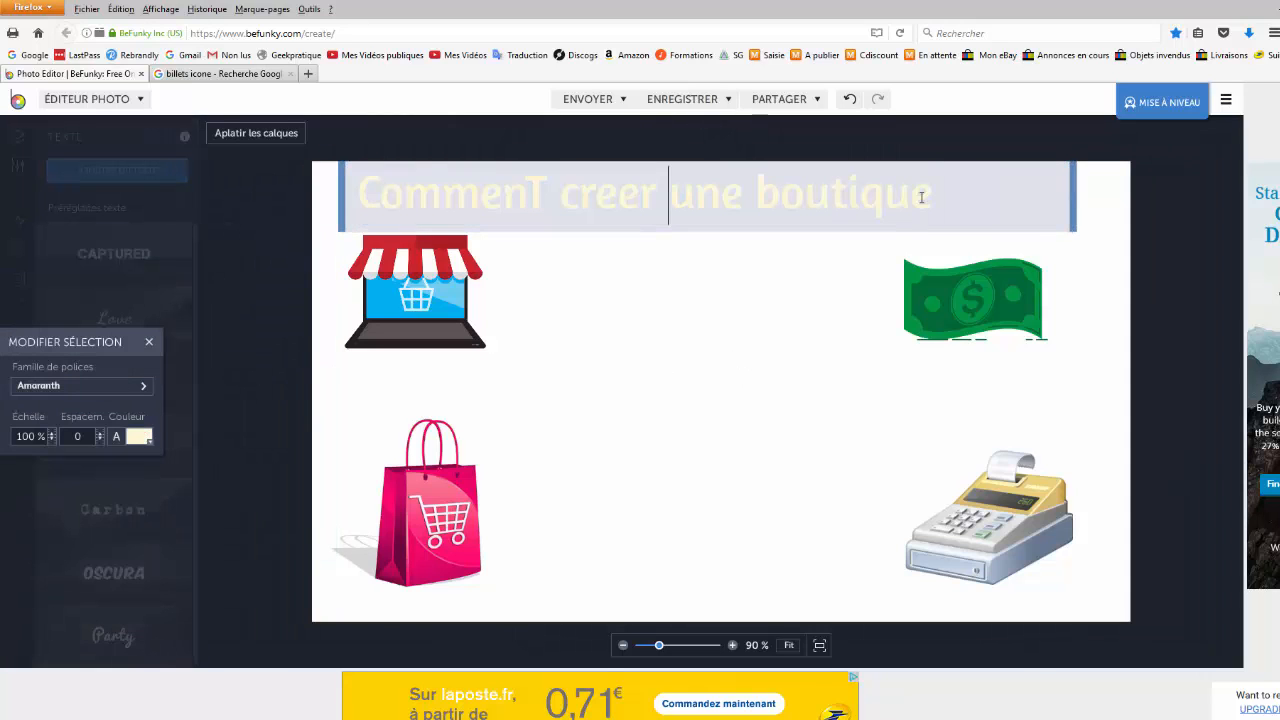
left_click_drag(930, 197, 393, 197)
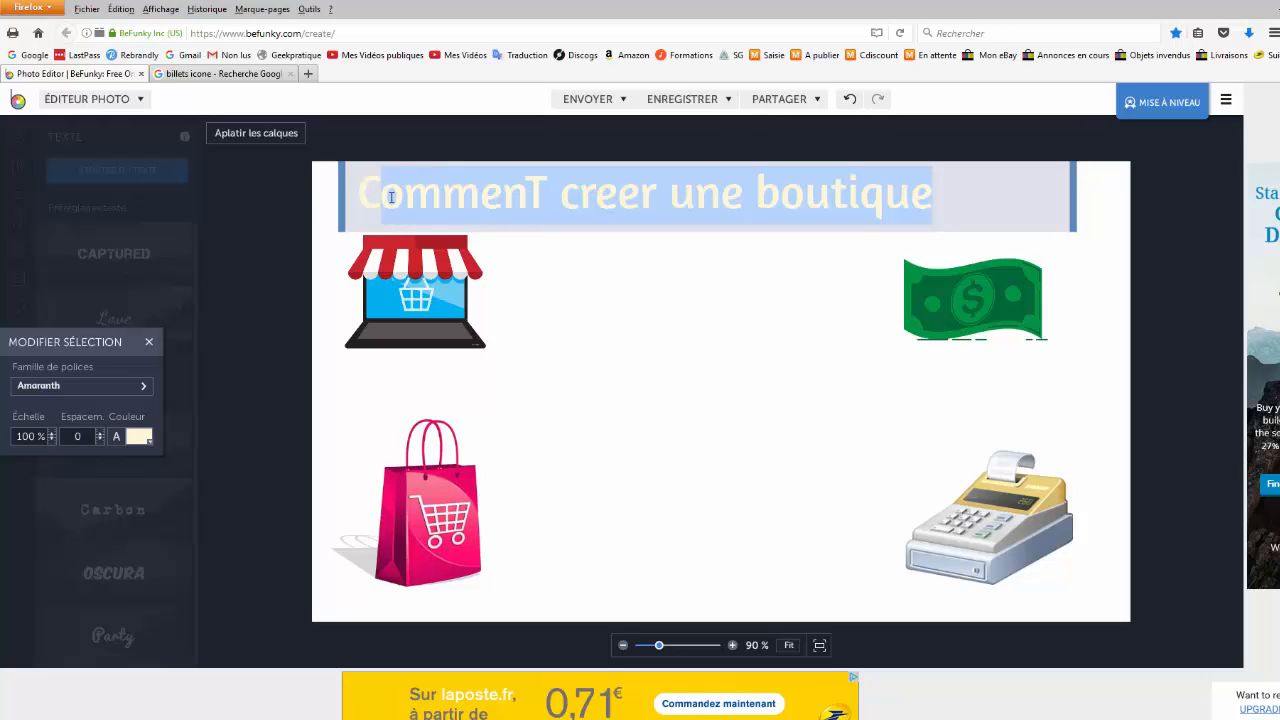
type("OMMENT")
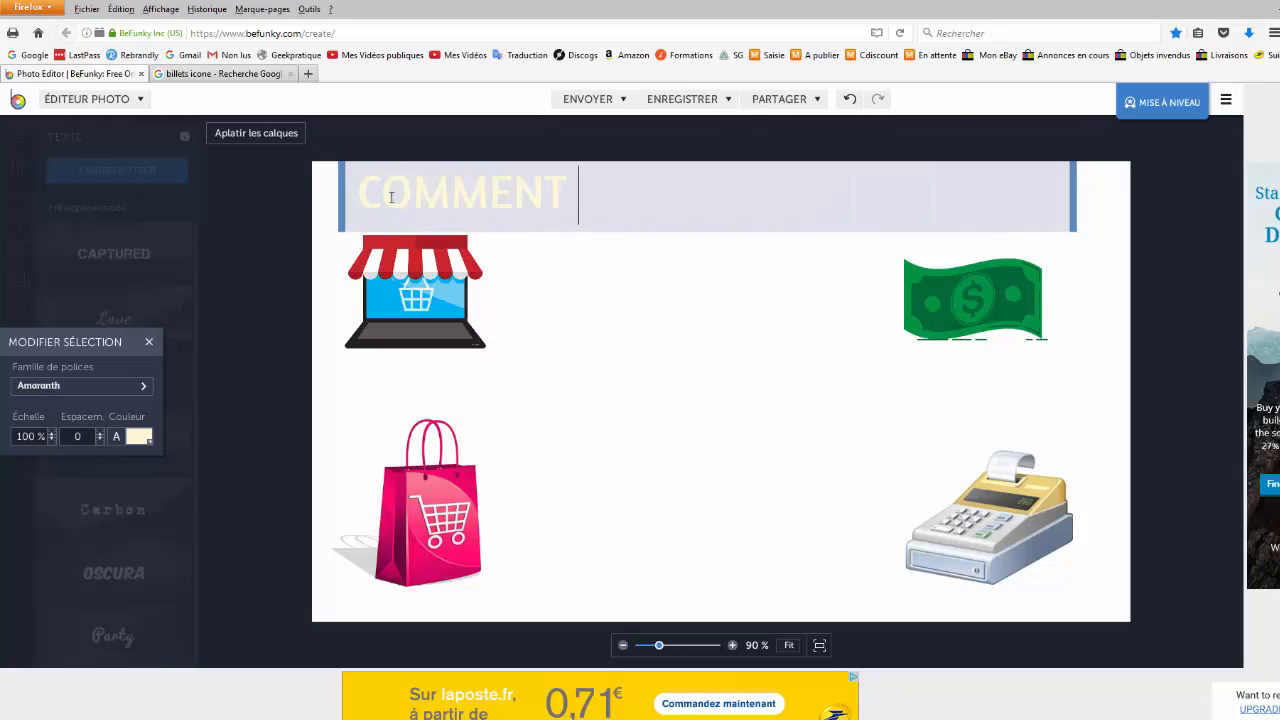
type("CREER UNE BOUTIQUE")
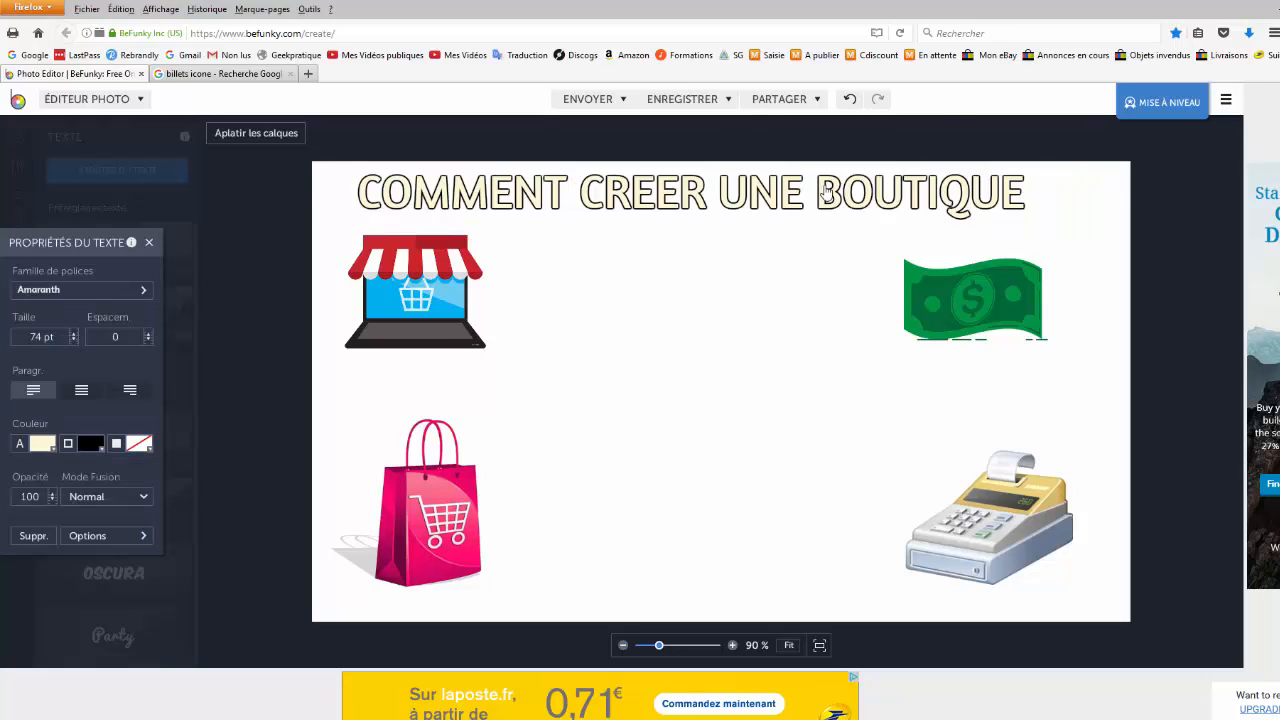
left_click_drag(824, 189, 856, 202)
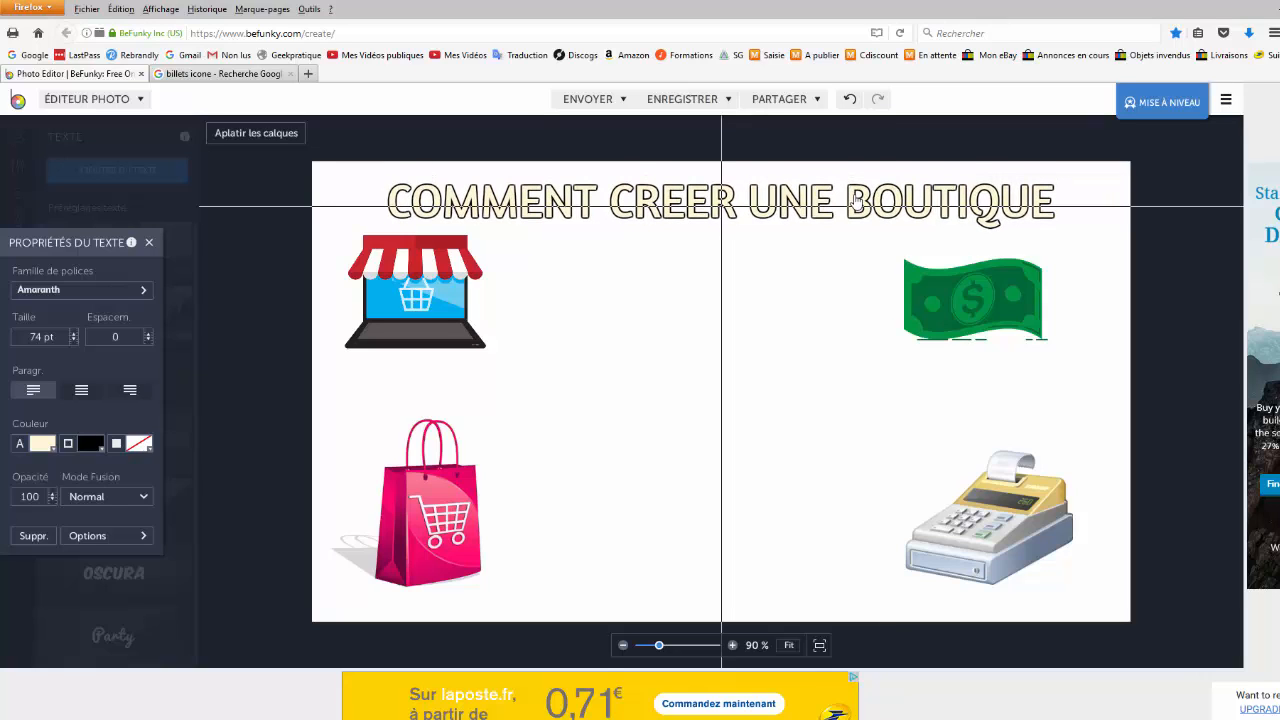
left_click_drag(856, 202, 856, 202)
Move the laptop shop and the banknote slightly further down from the title, then select the title.
left_click(429, 294)
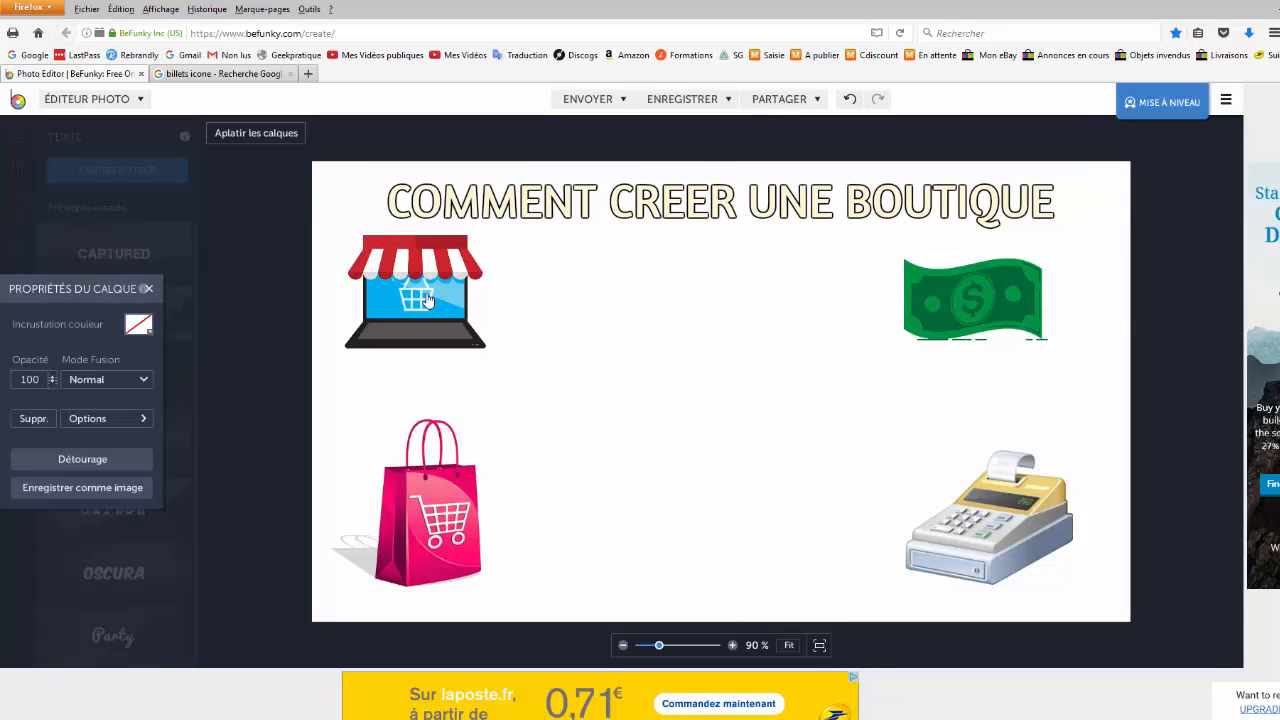
left_click_drag(429, 294, 427, 316)
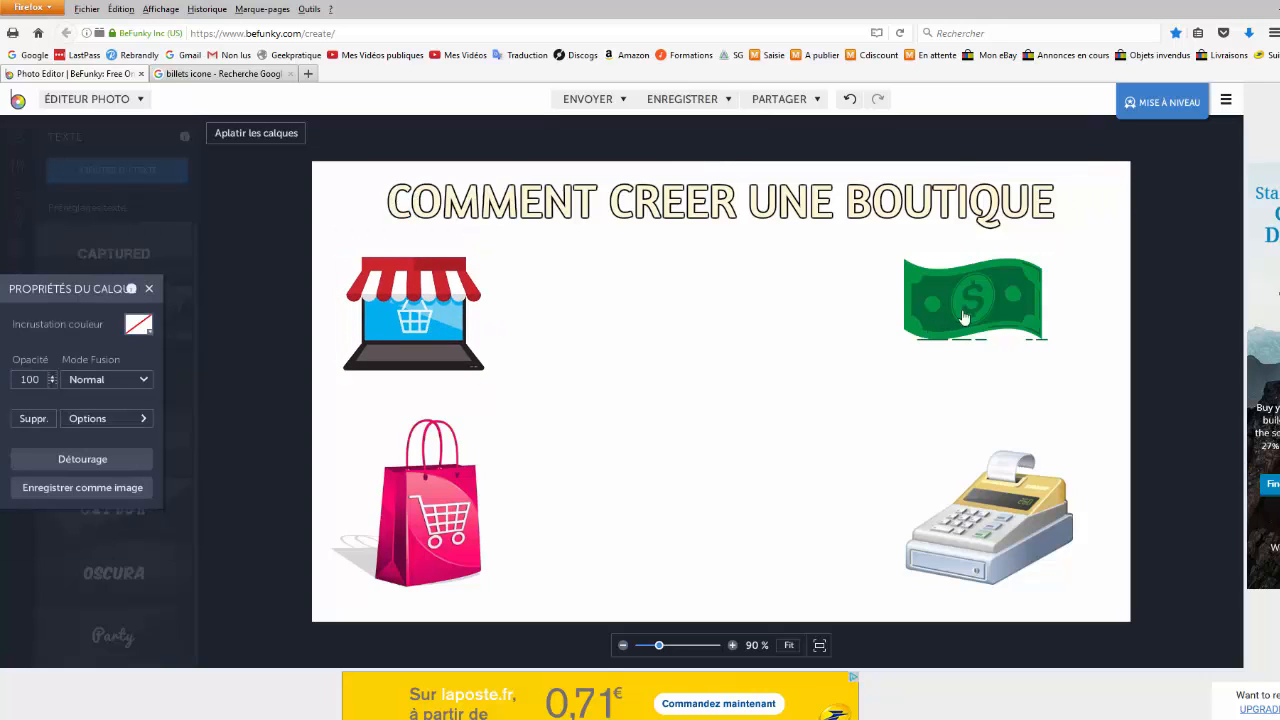
left_click_drag(992, 323, 1006, 340)
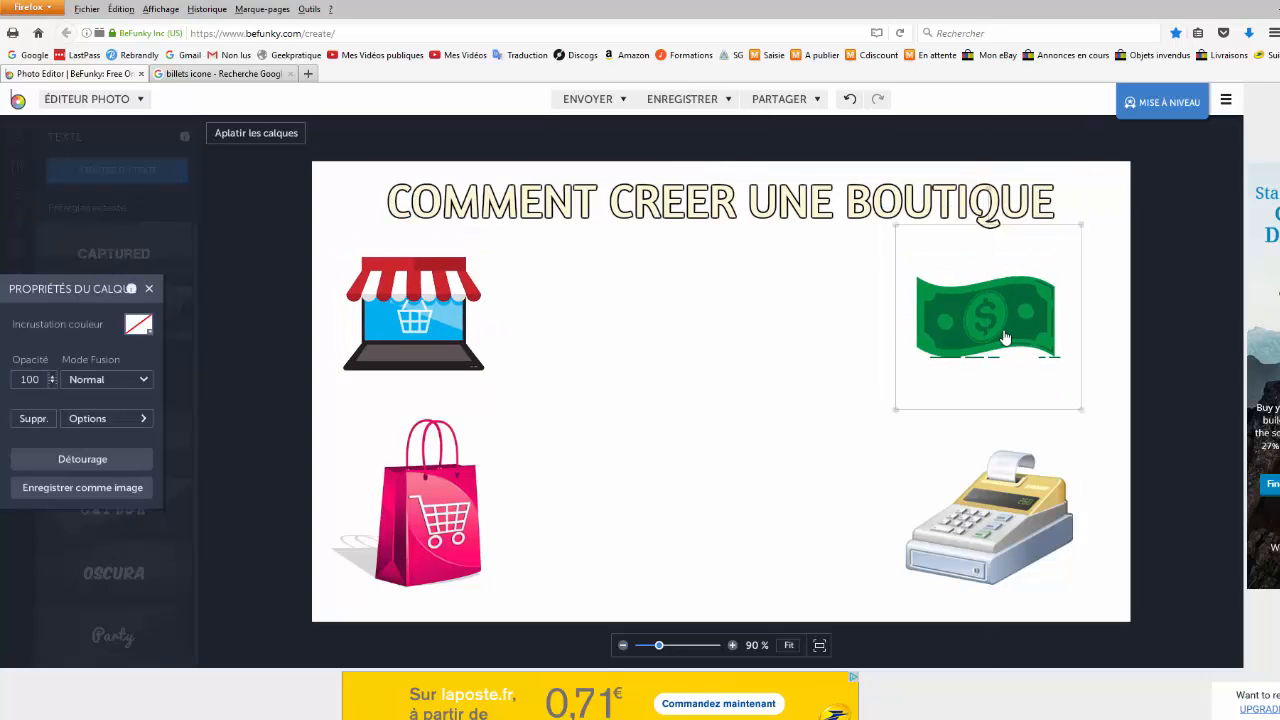
left_click(538, 208)
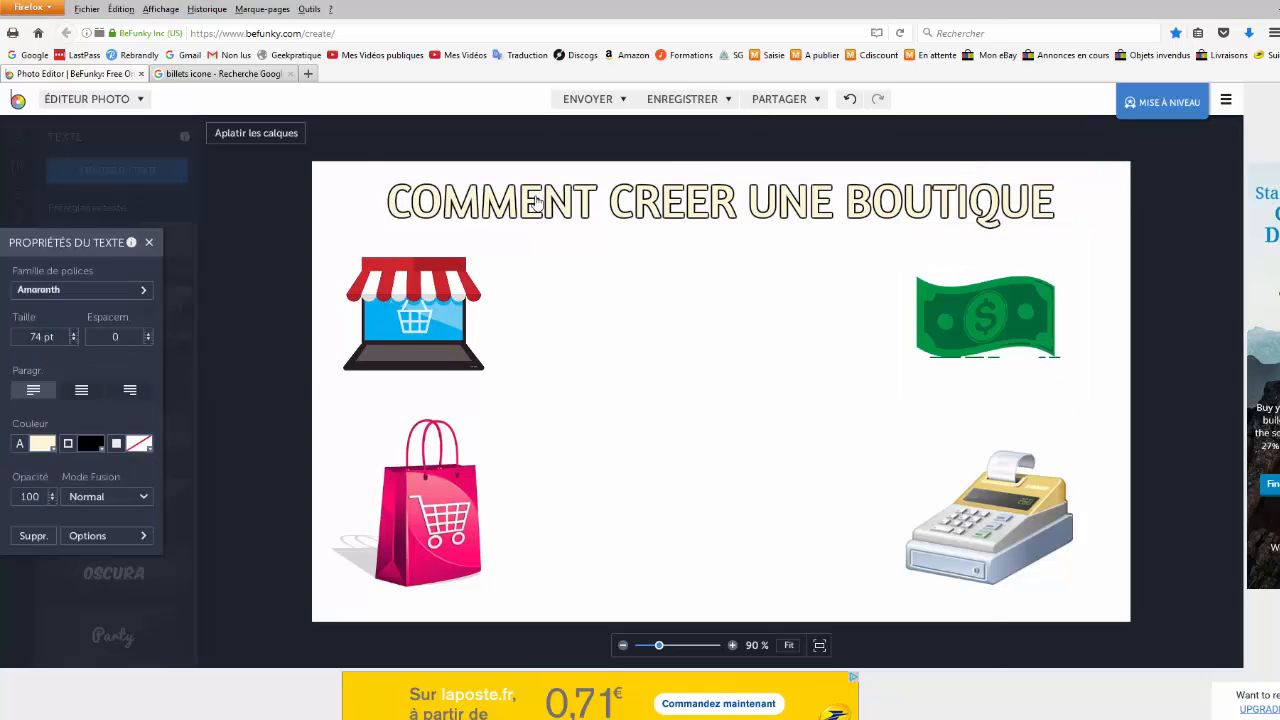
Duplicate the title, place the copy below it between the laptop and banknote, and retype it as "100 AUTOMATIQUE".
right_click(777, 205)
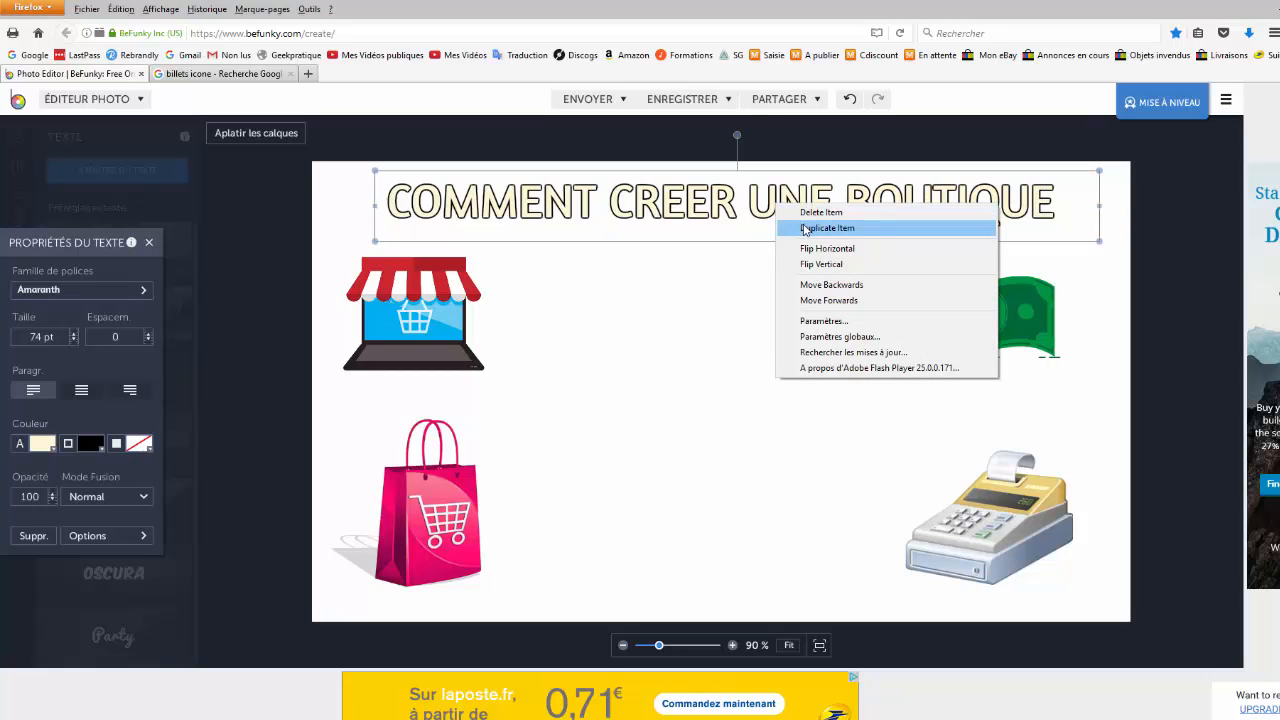
left_click(810, 228)
left_click_drag(781, 284, 775, 322)
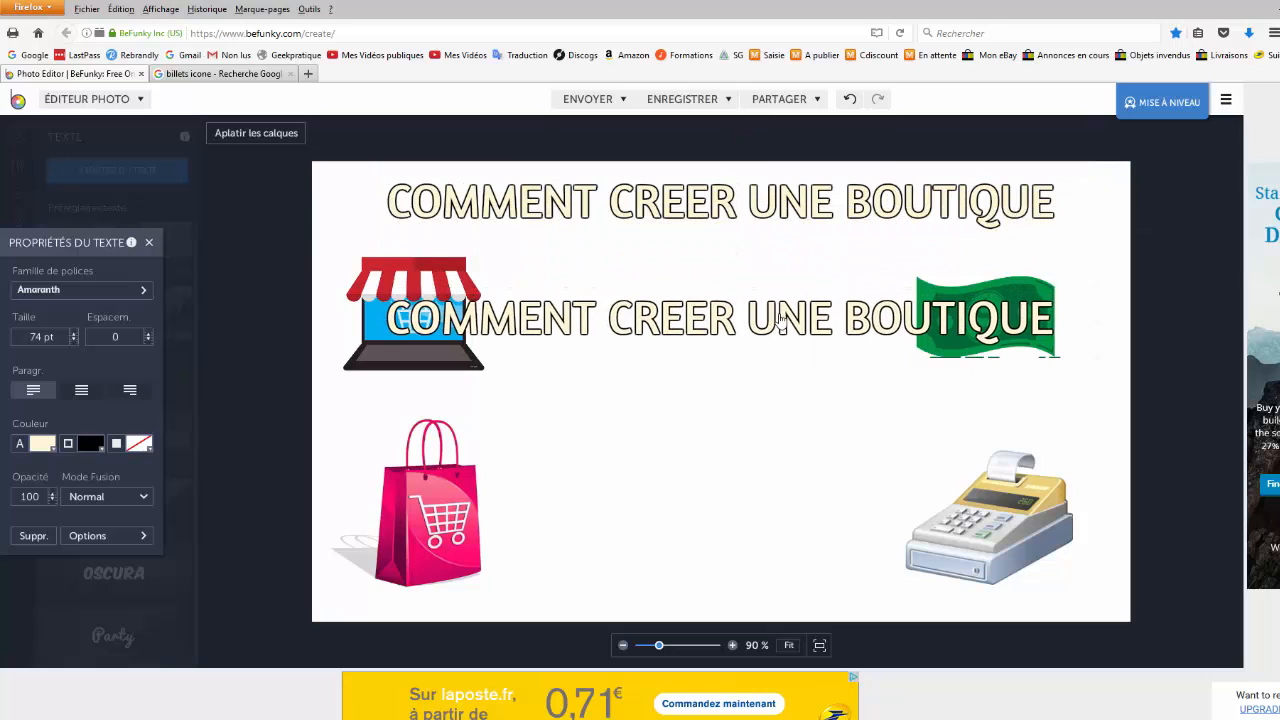
double_click(773, 320)
left_click_drag(1071, 320, 251, 319)
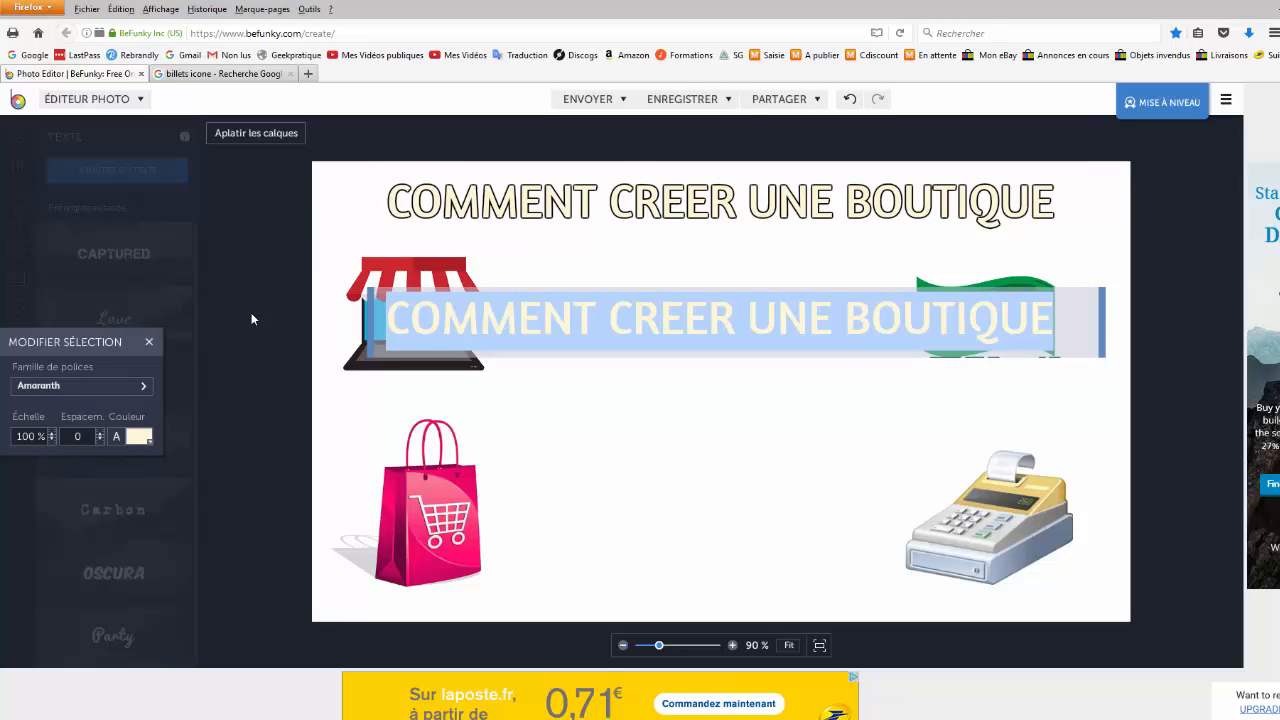
type("100 Au")
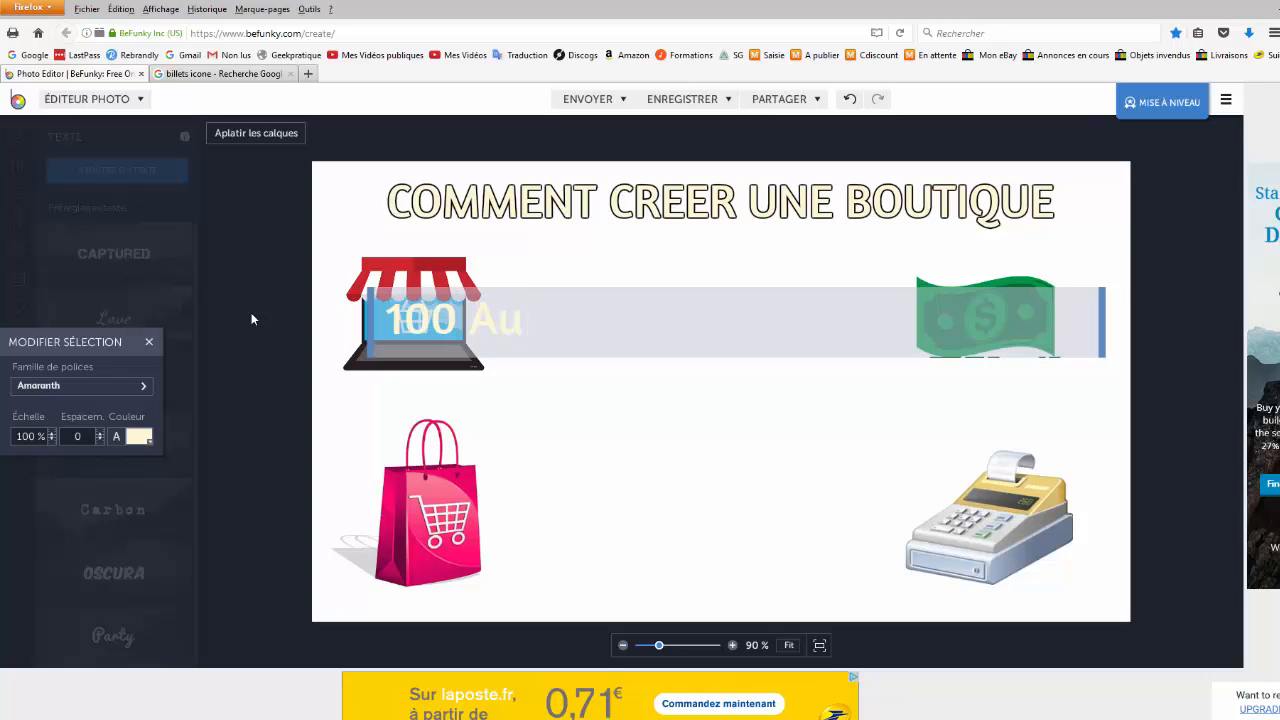
key("BackSpace")
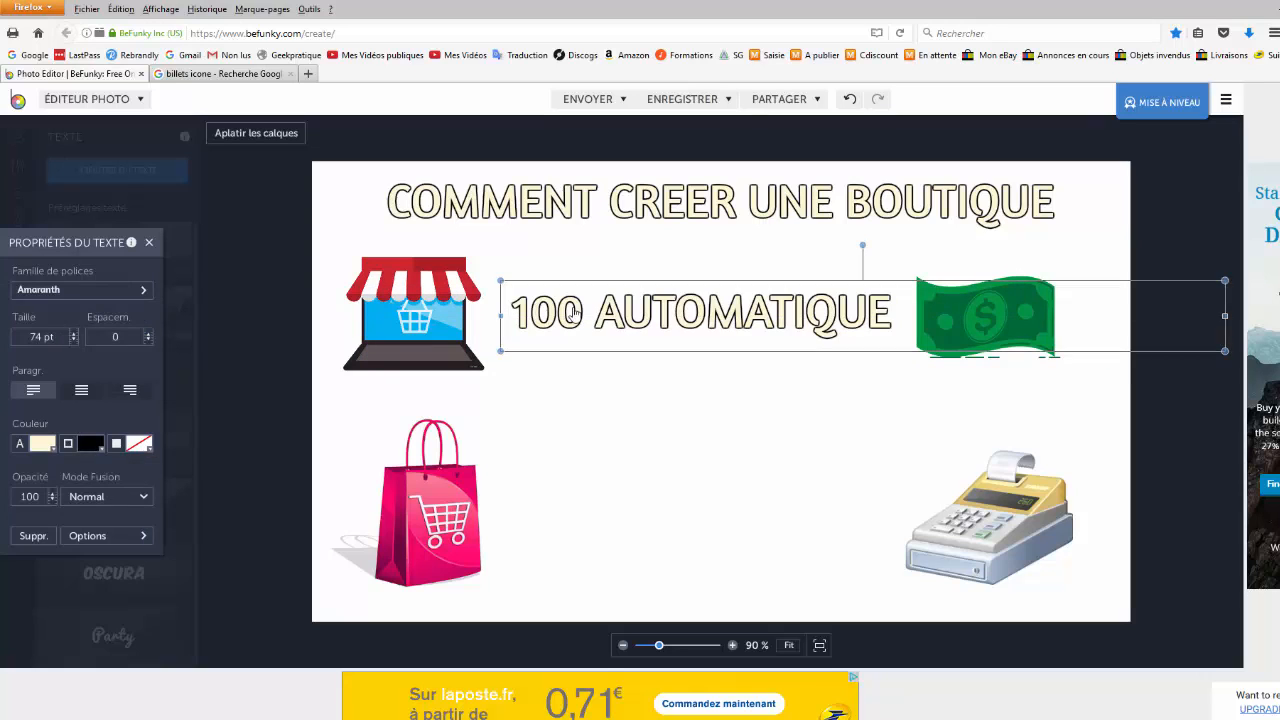
Add the percent sign to make "100% AUTOMATIQUE", and fit the line between the laptop shop and the banknote.
double_click(584, 312)
type("%")
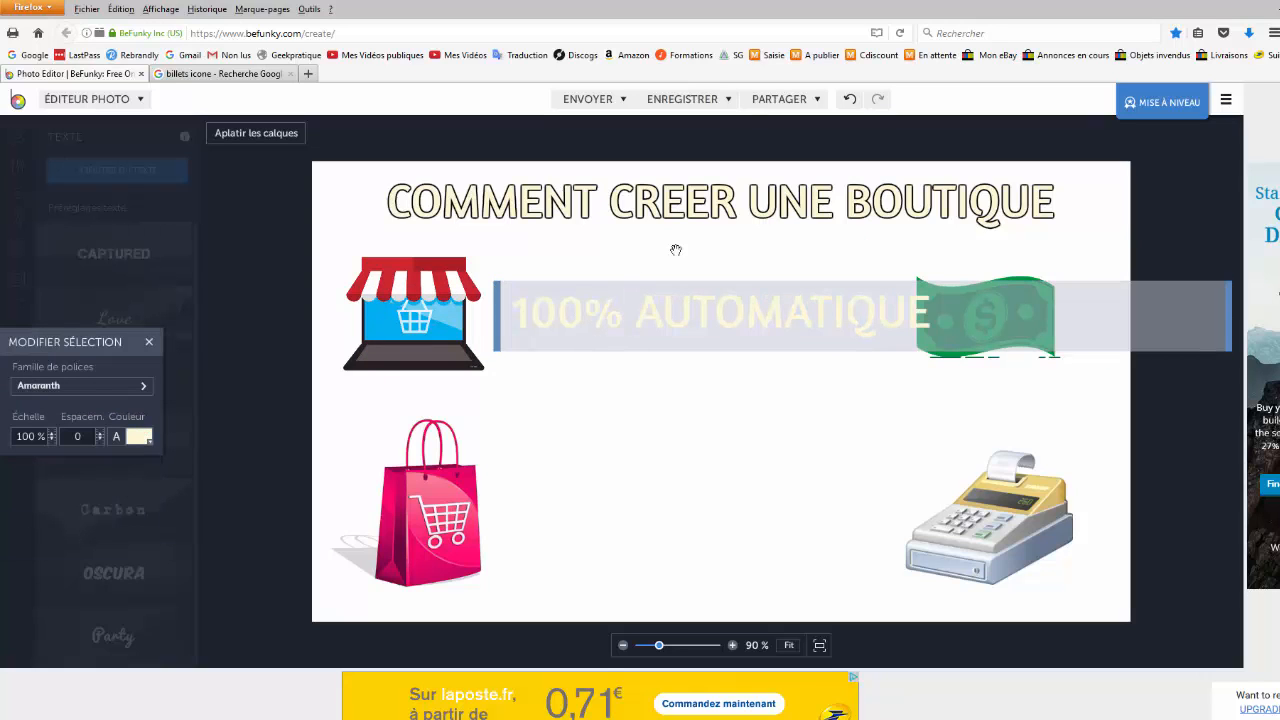
left_click(677, 250)
left_click(785, 303)
left_click_drag(785, 303, 780, 345)
Duplicate the "100% AUTOMATIQUE" line, place the copy beneath it, and retype it as "SUR INTERNET".
right_click(730, 322)
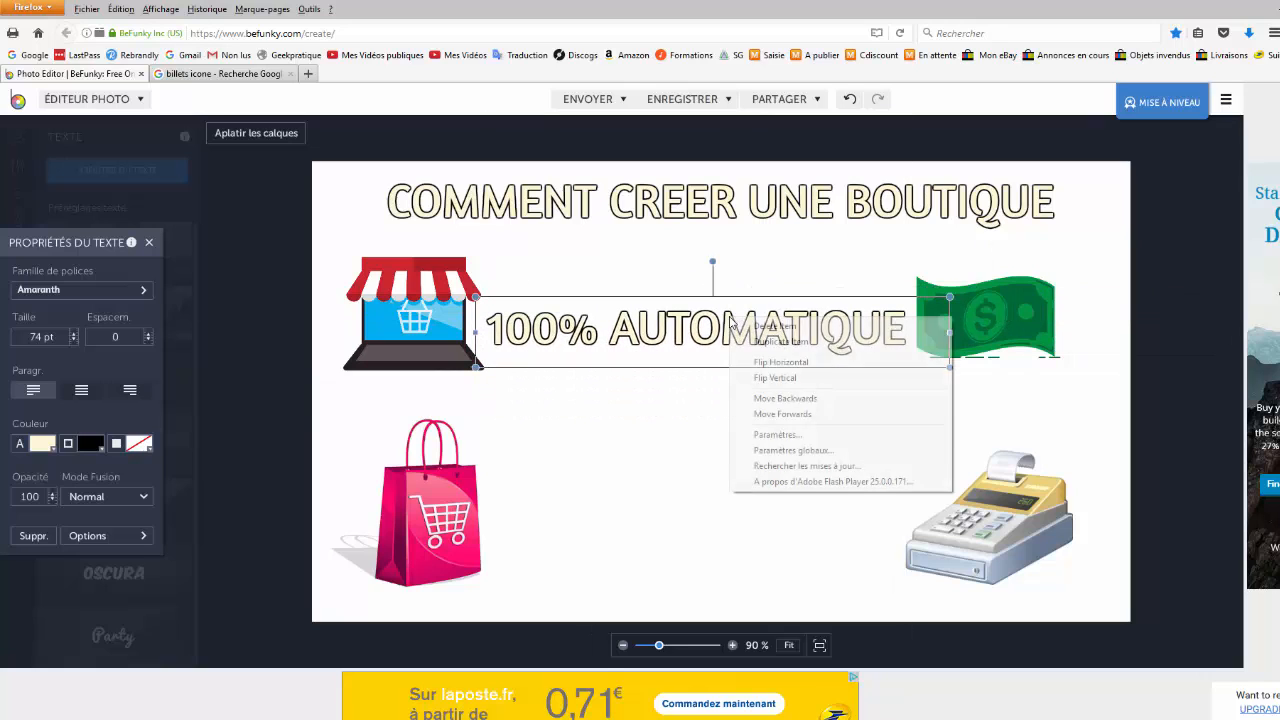
left_click(775, 342)
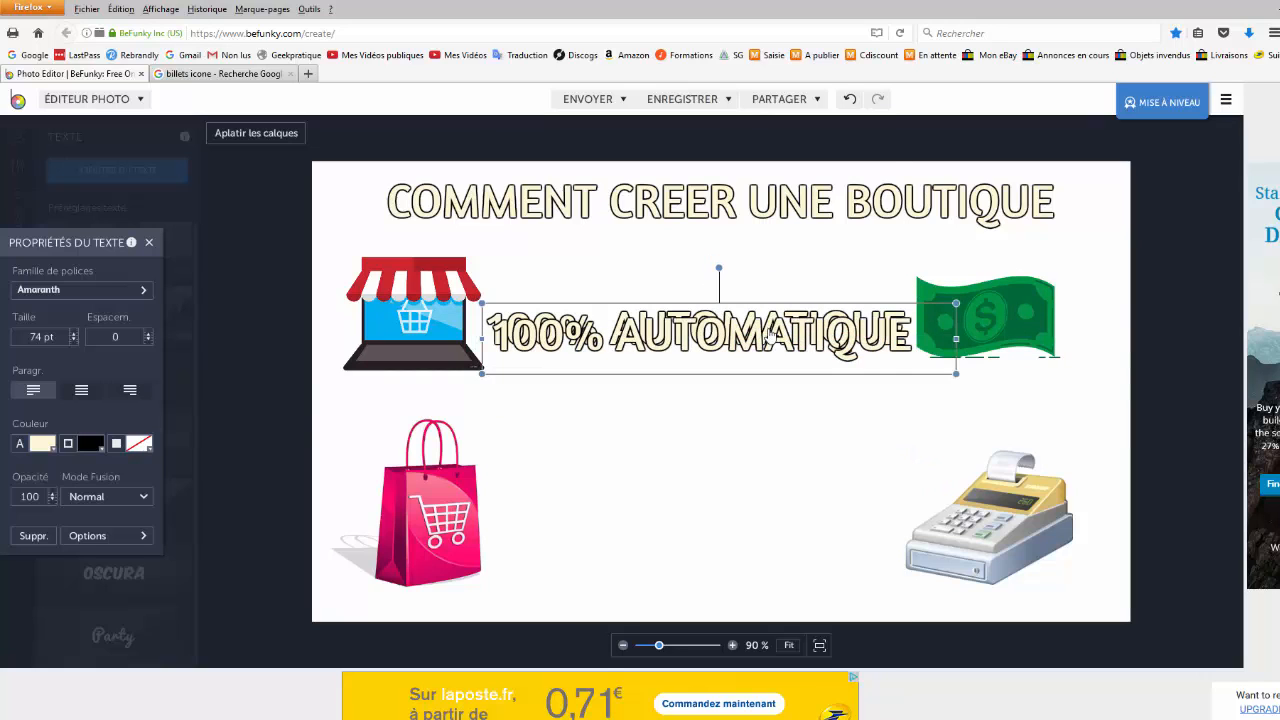
left_click_drag(770, 337, 785, 402)
double_click(765, 408)
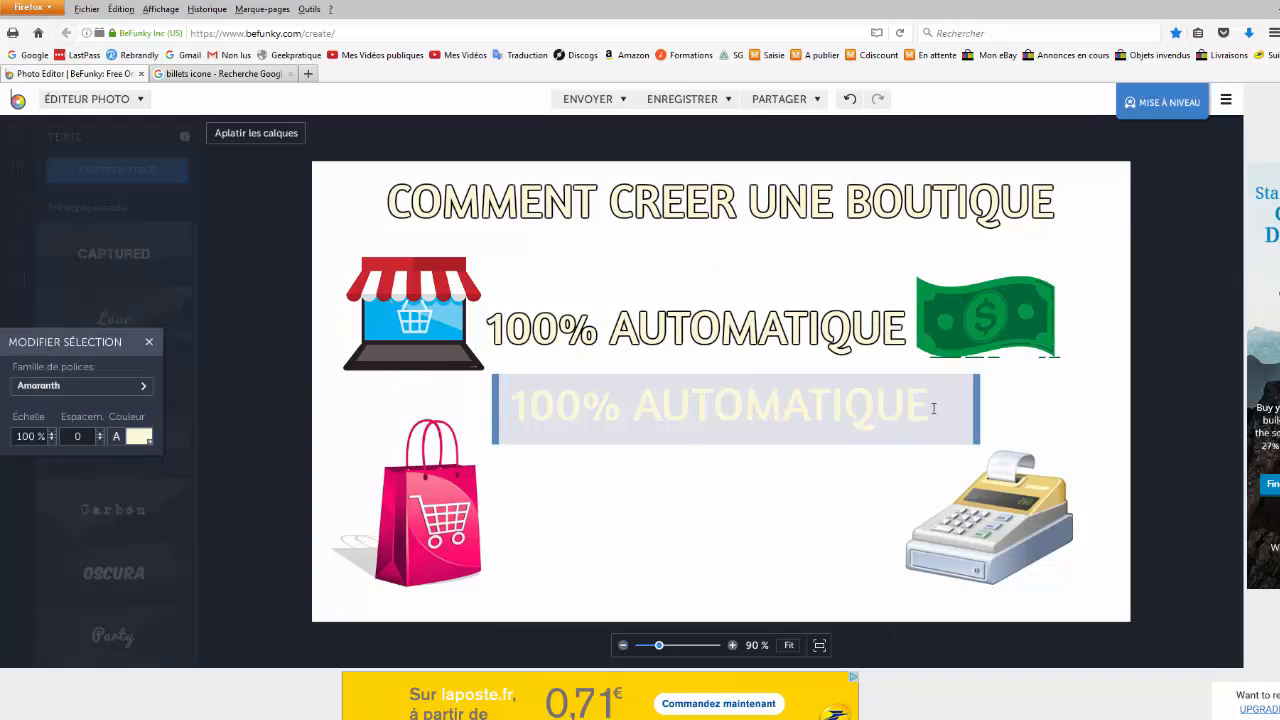
left_click_drag(933, 408, 265, 405)
type("SUR INTERN")
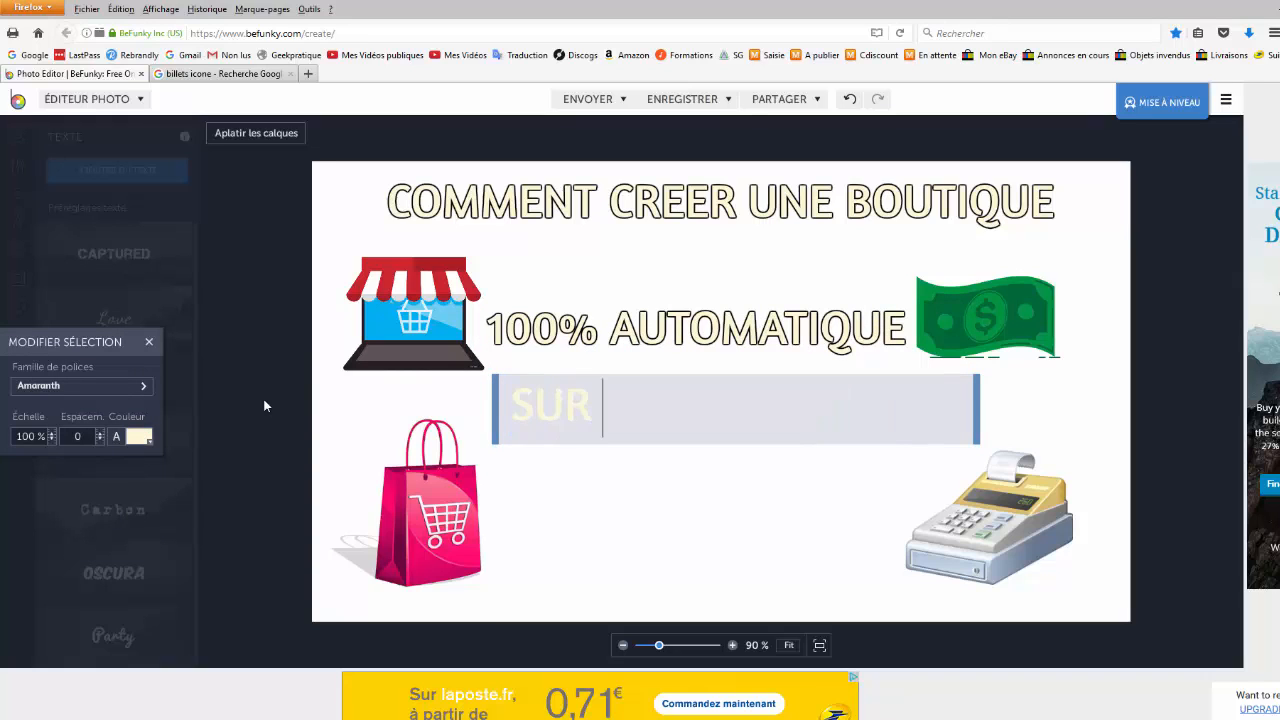
type("ET")
Duplicate the "SUR INTERNET" line, place the copy lower on the canvas, and retype it as "AVANT CE SOIR".
right_click(669, 402)
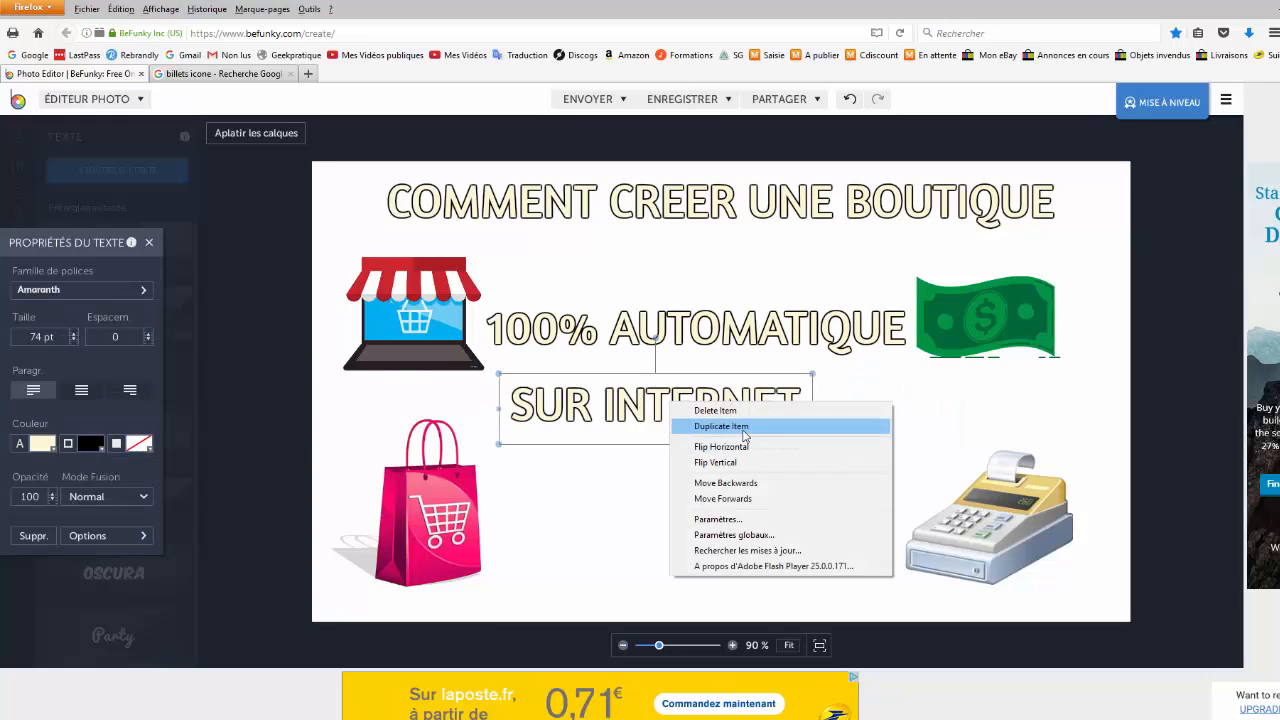
left_click(730, 427)
left_click_drag(722, 412, 718, 505)
double_click(717, 497)
type("Avant")
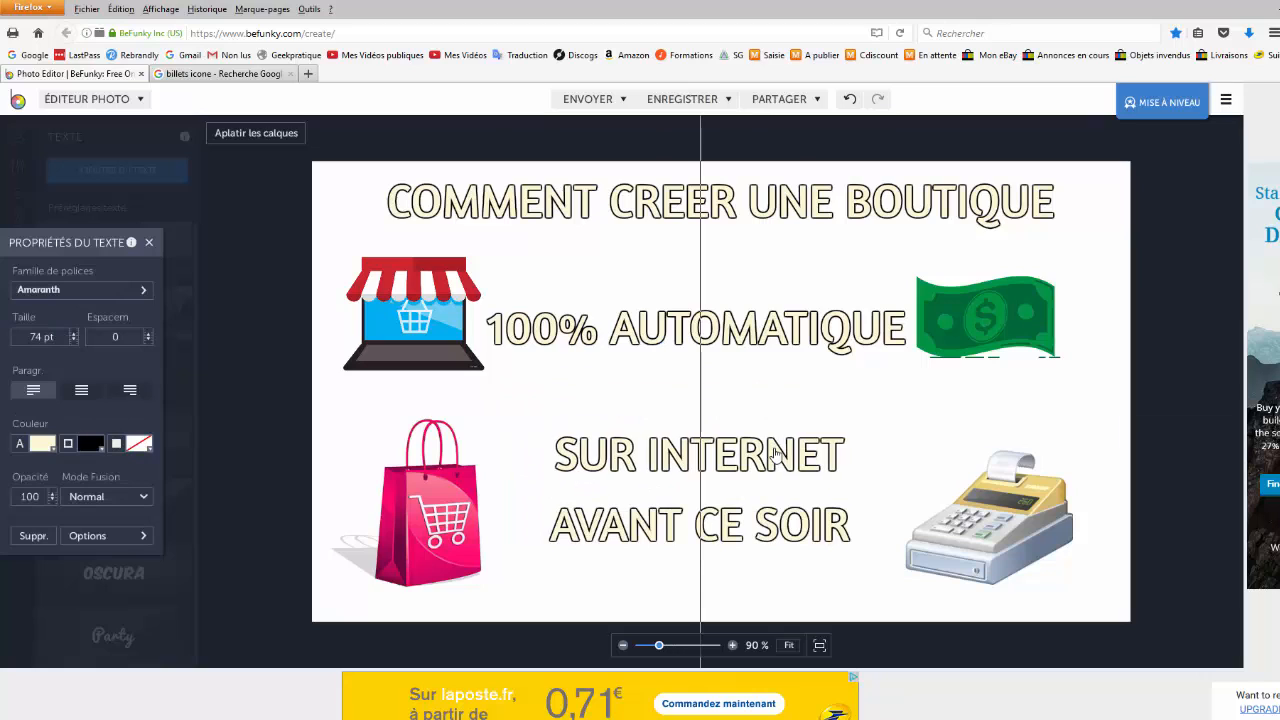
Move the "100% AUTOMATIQUE" line down, closer to the two lines beneath it.
left_click(766, 518)
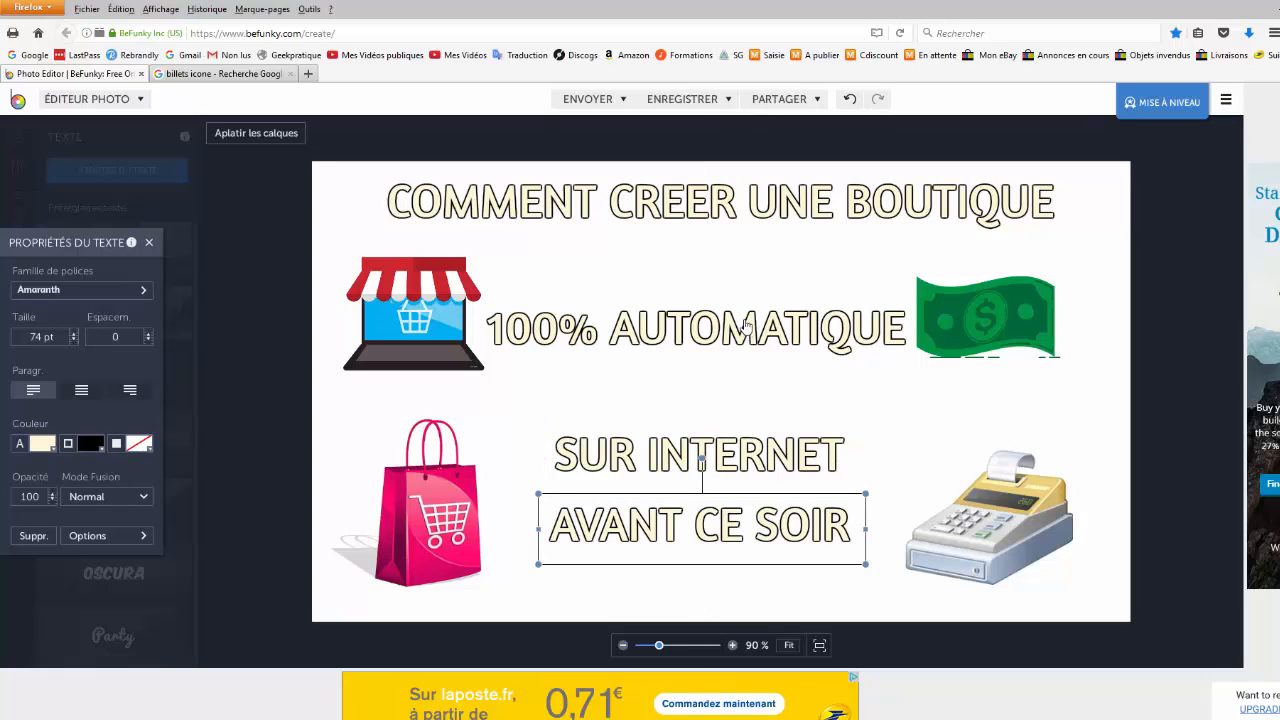
left_click_drag(745, 325, 745, 372)
Change the text colour of the whole "COMMENT CREER UNE BOUTIQUE" title to red, #FF0000.
left_click(724, 212)
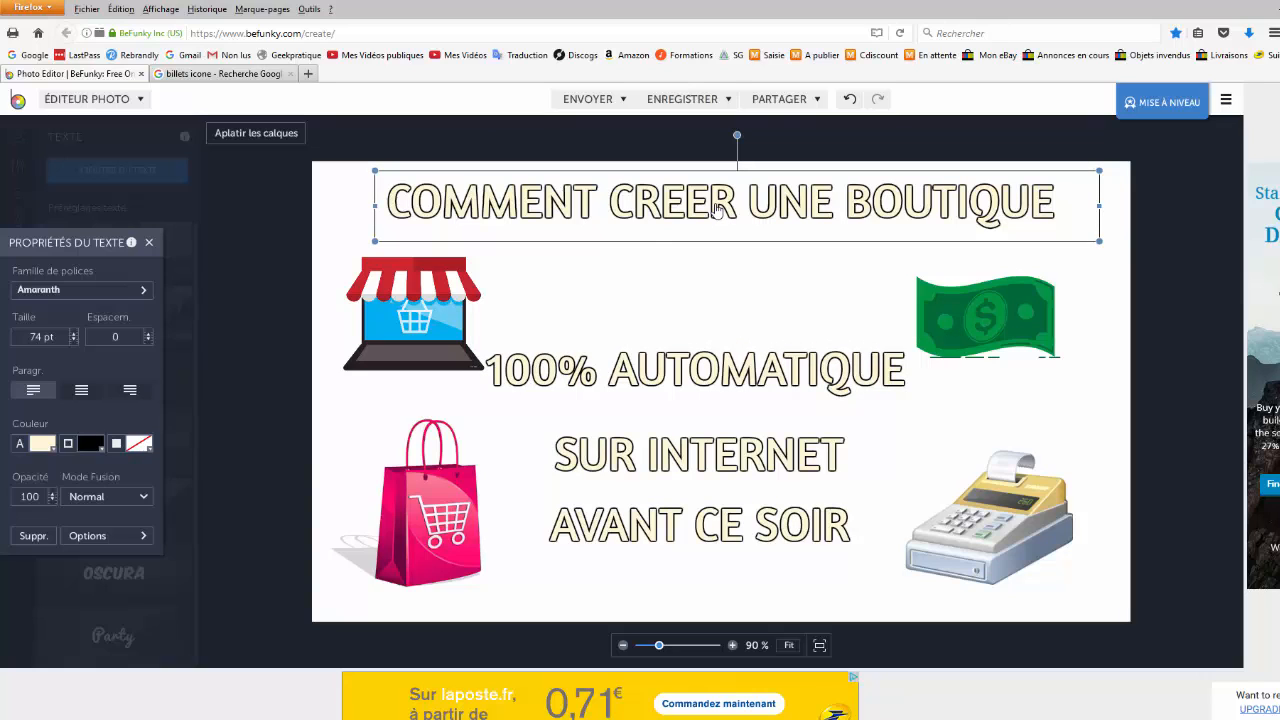
double_click(793, 195)
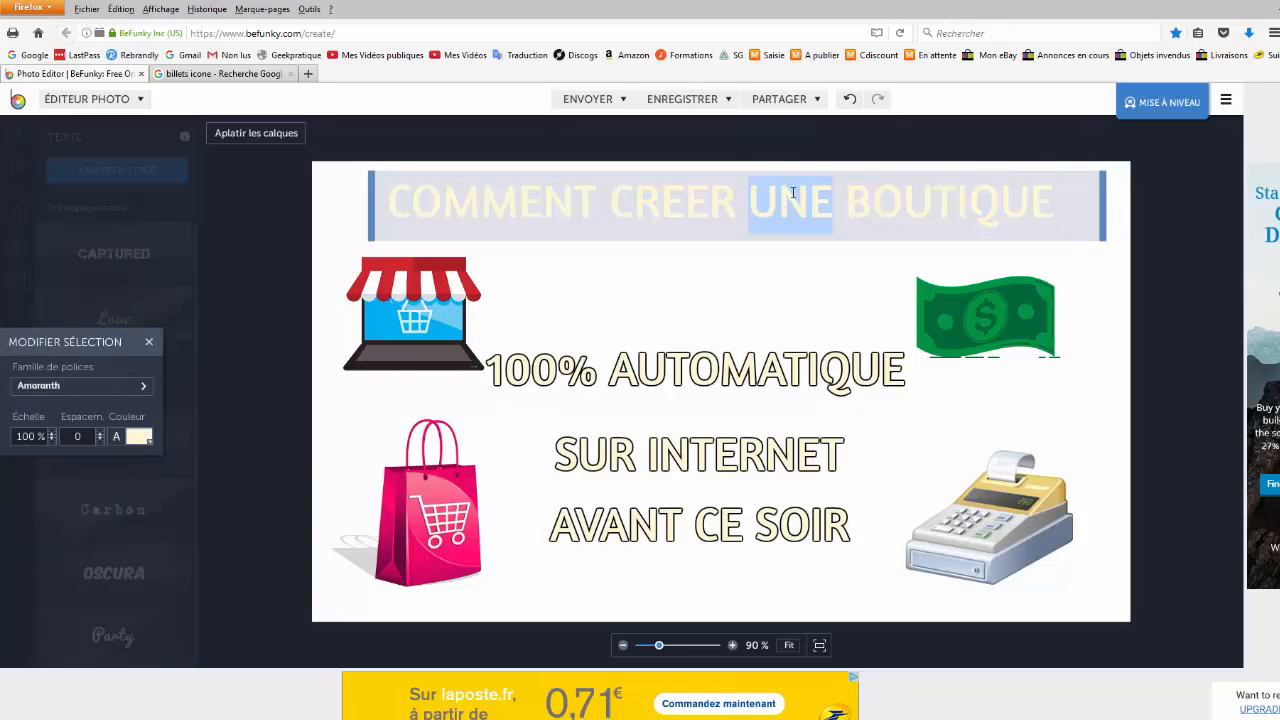
key("ctrl+a")
left_click(138, 436)
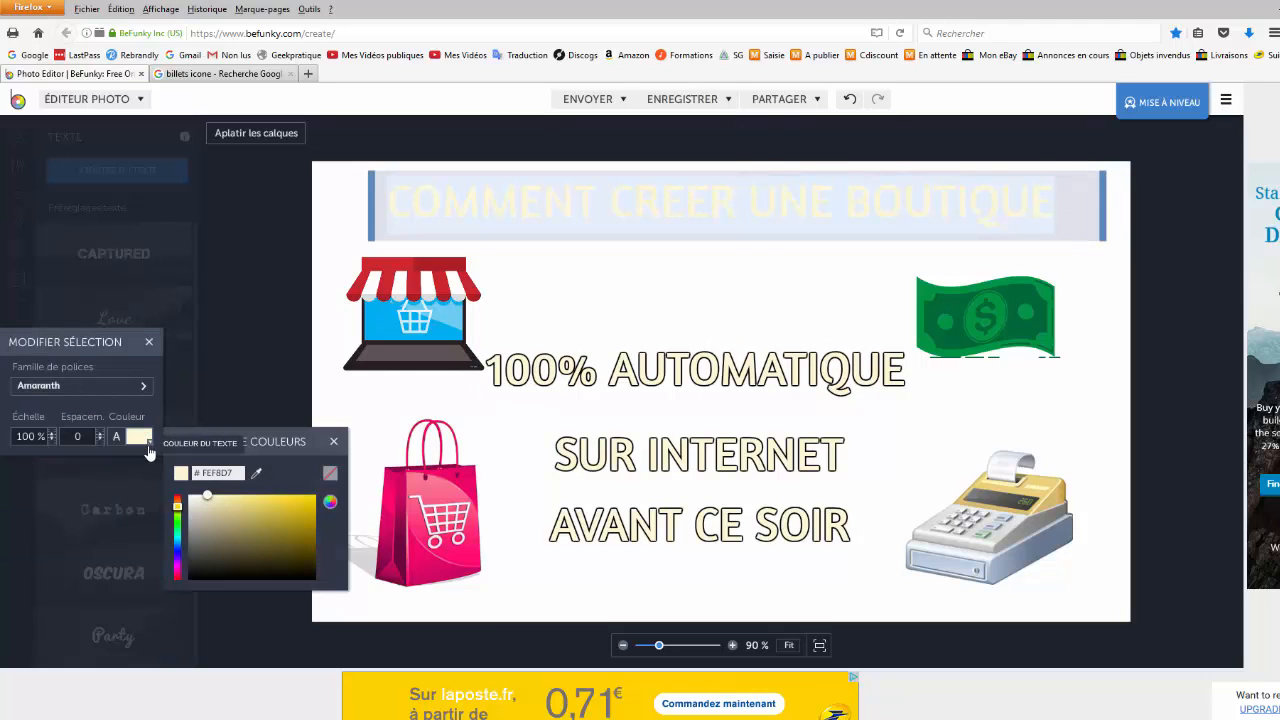
left_click_drag(178, 508, 179, 490)
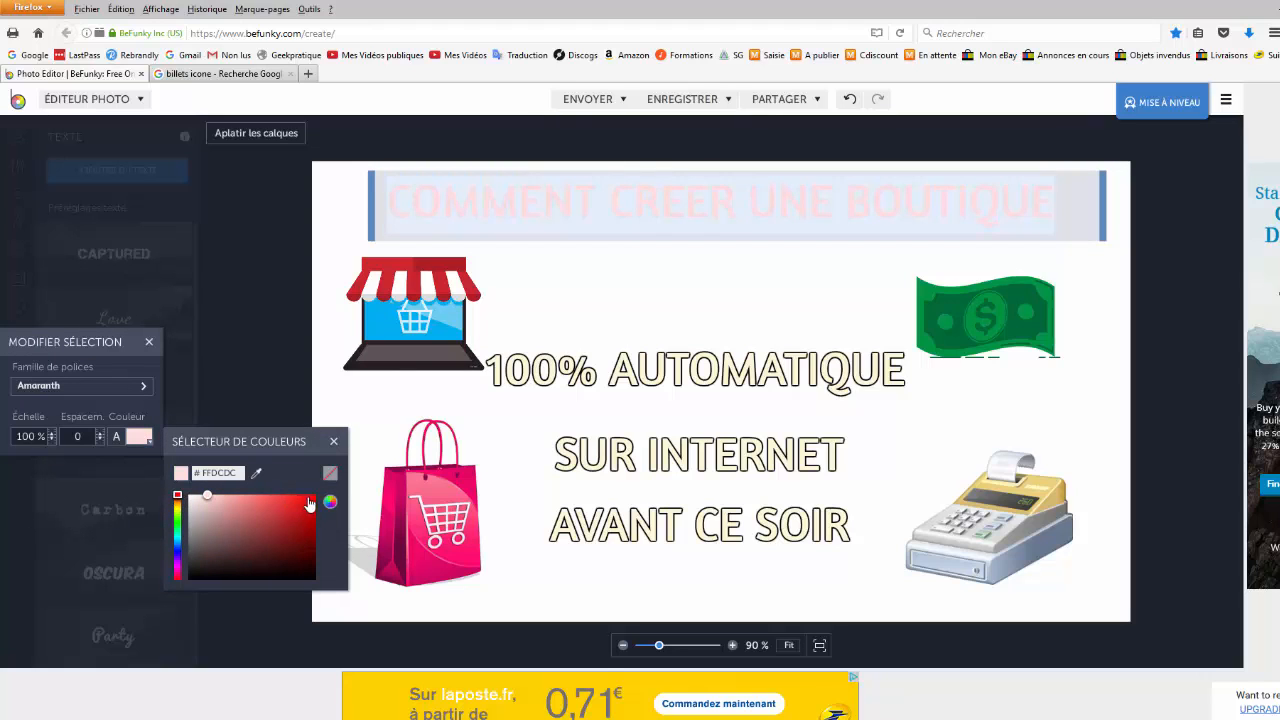
left_click(313, 496)
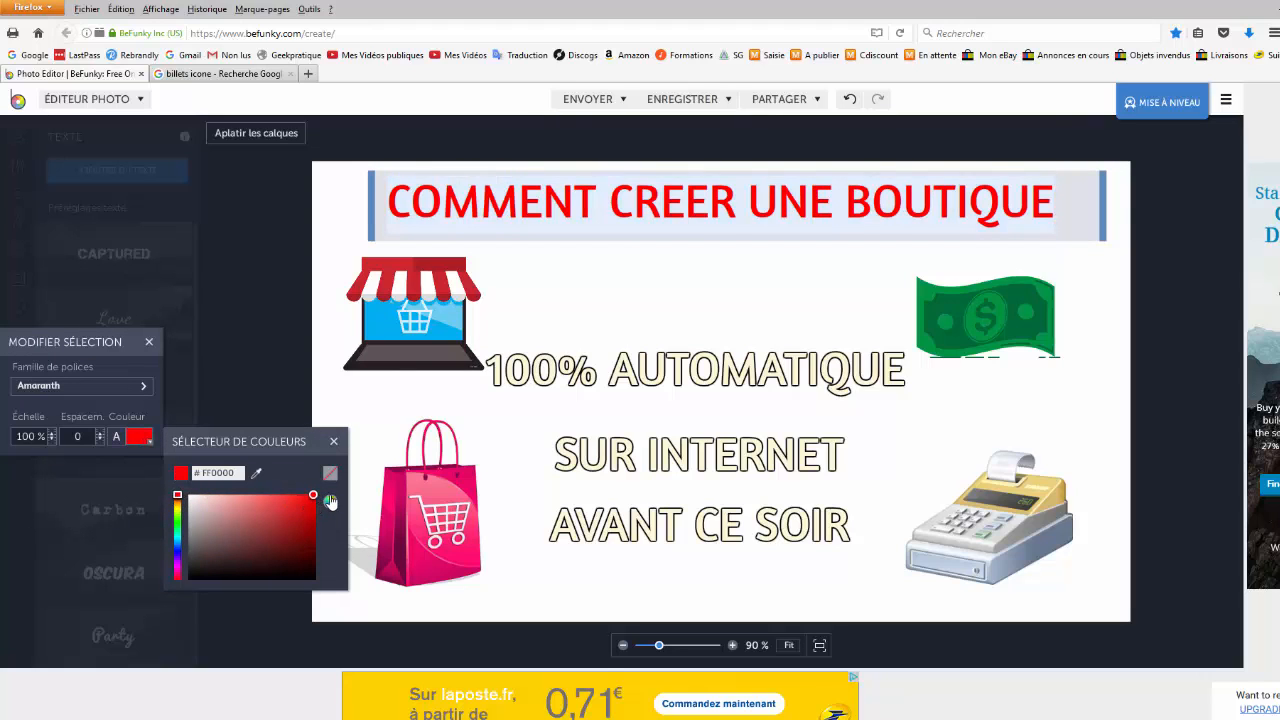
left_click(985, 315)
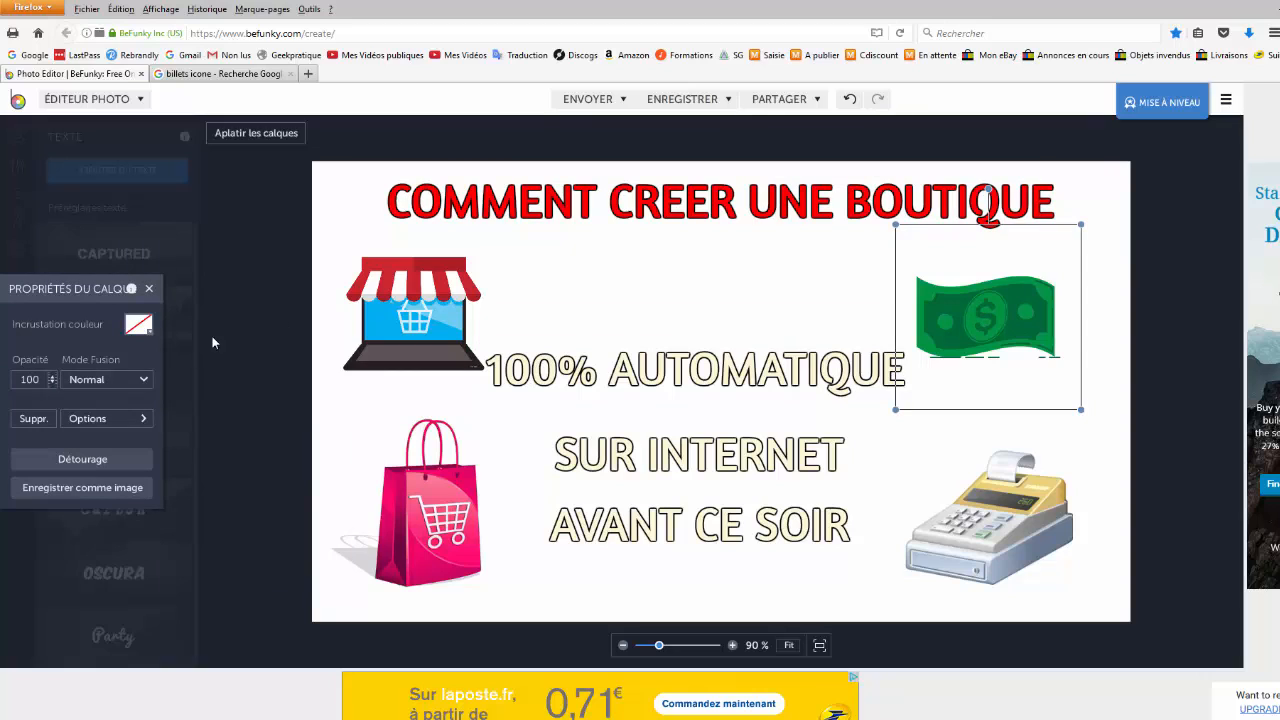
left_click(142, 331)
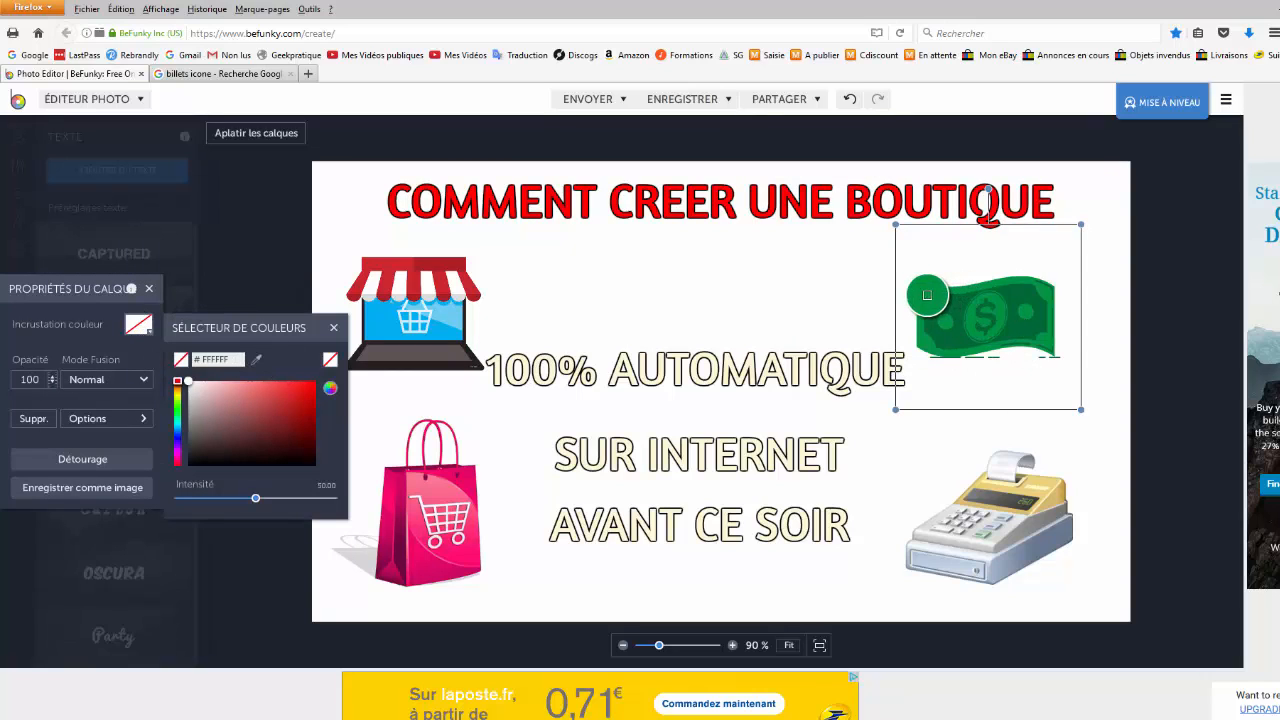
left_click(257, 362)
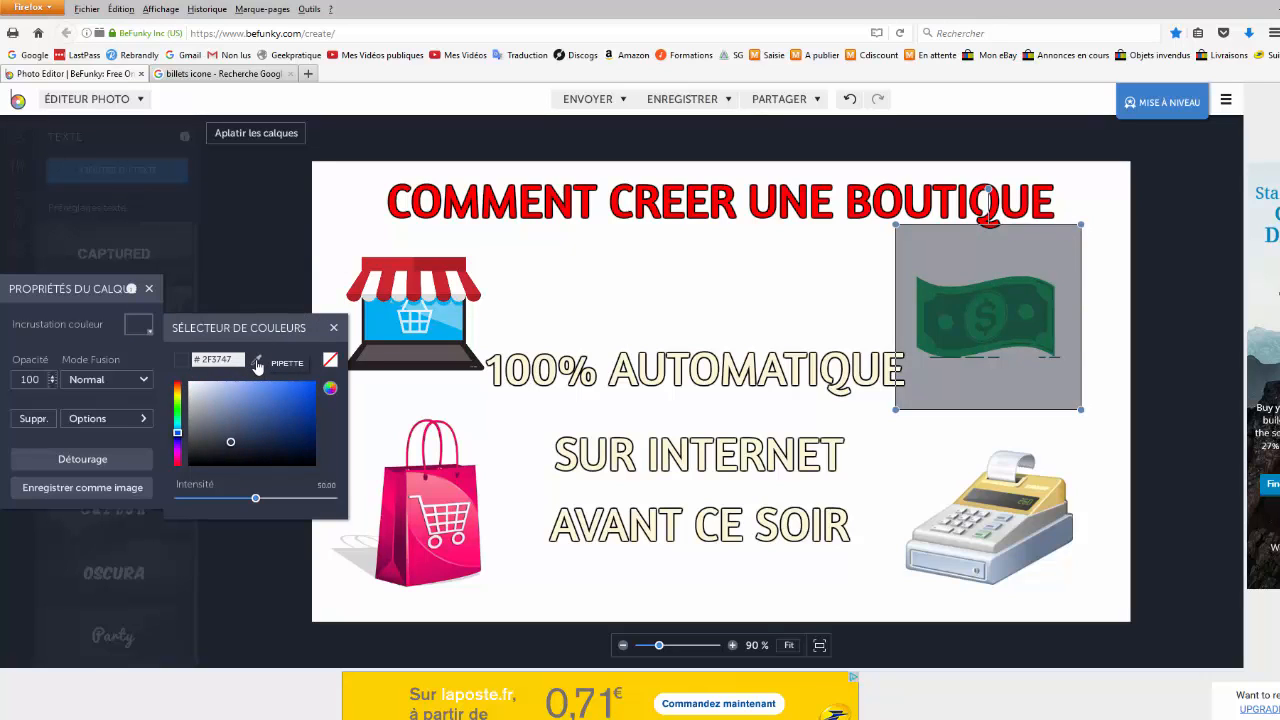
Colour the "100% AUTOMATIQUE" line in the banknote's green, #009444, and centre it above the two lower lines.
left_click(257, 362)
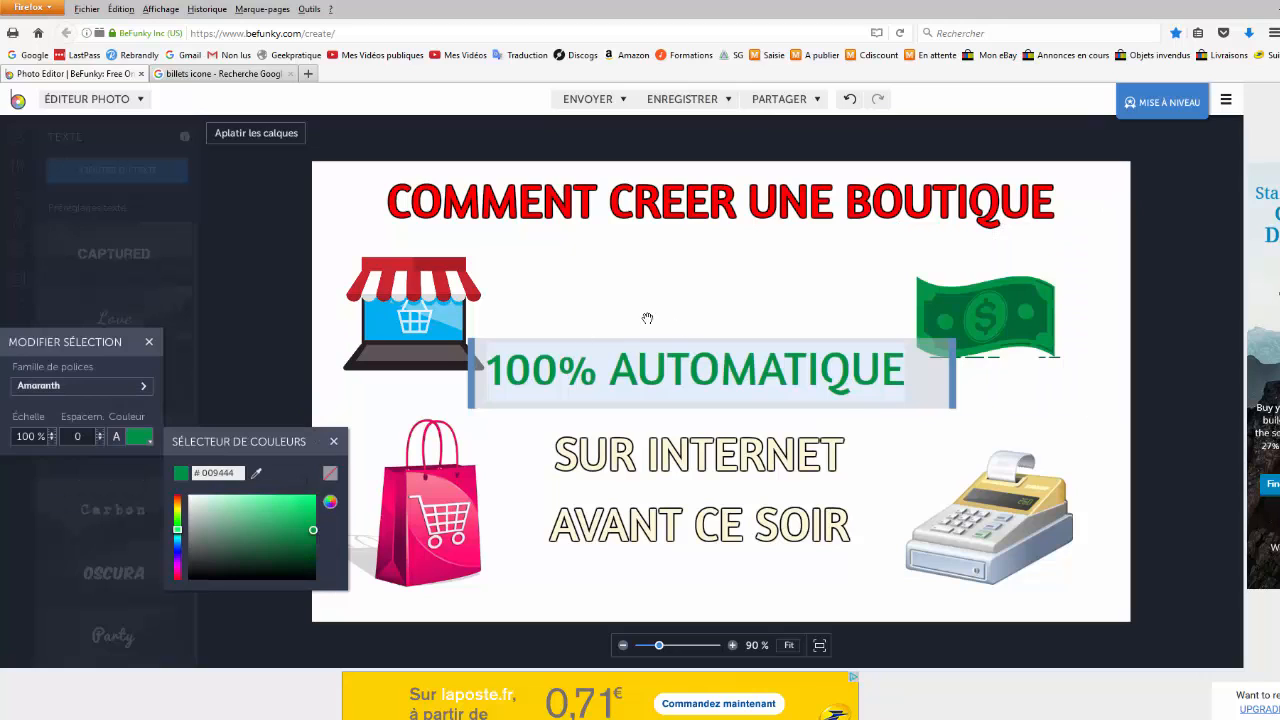
left_click(716, 287)
left_click(762, 371)
left_click_drag(762, 373, 774, 372)
Change the text colour of the "SUR INTERNET" line to red, #FF0000.
left_click(708, 447)
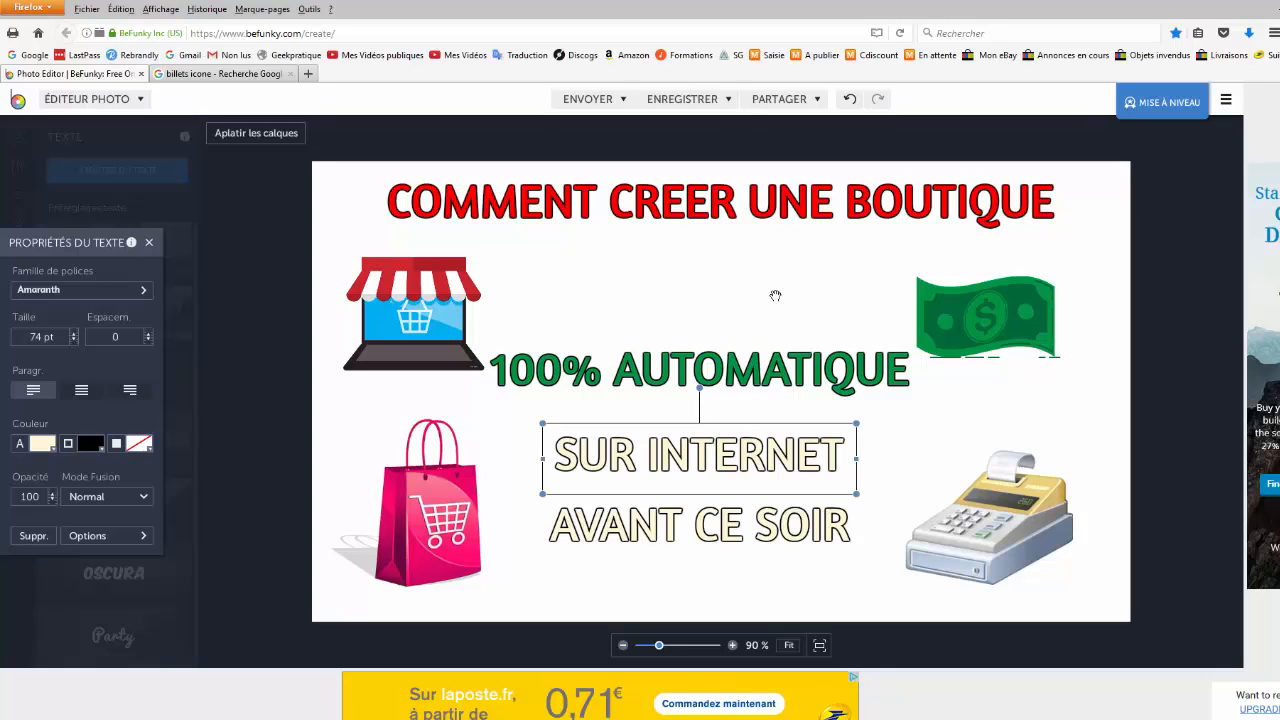
left_click(757, 206)
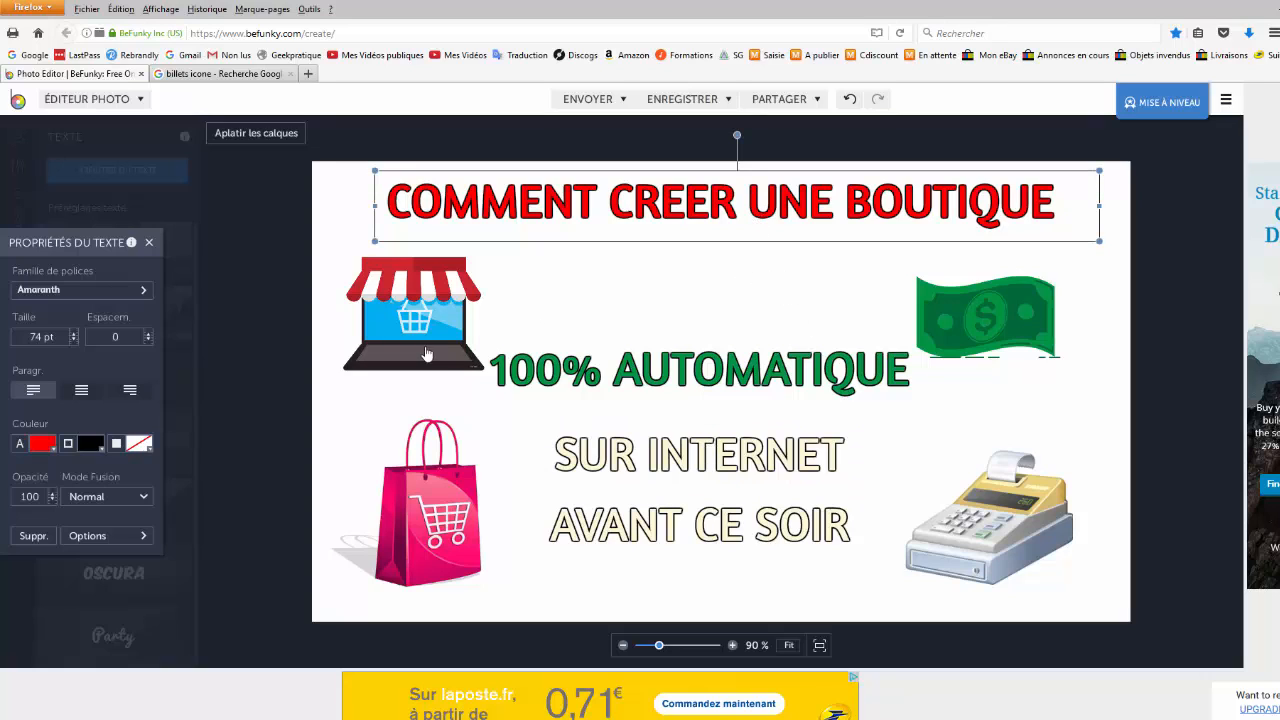
double_click(651, 451)
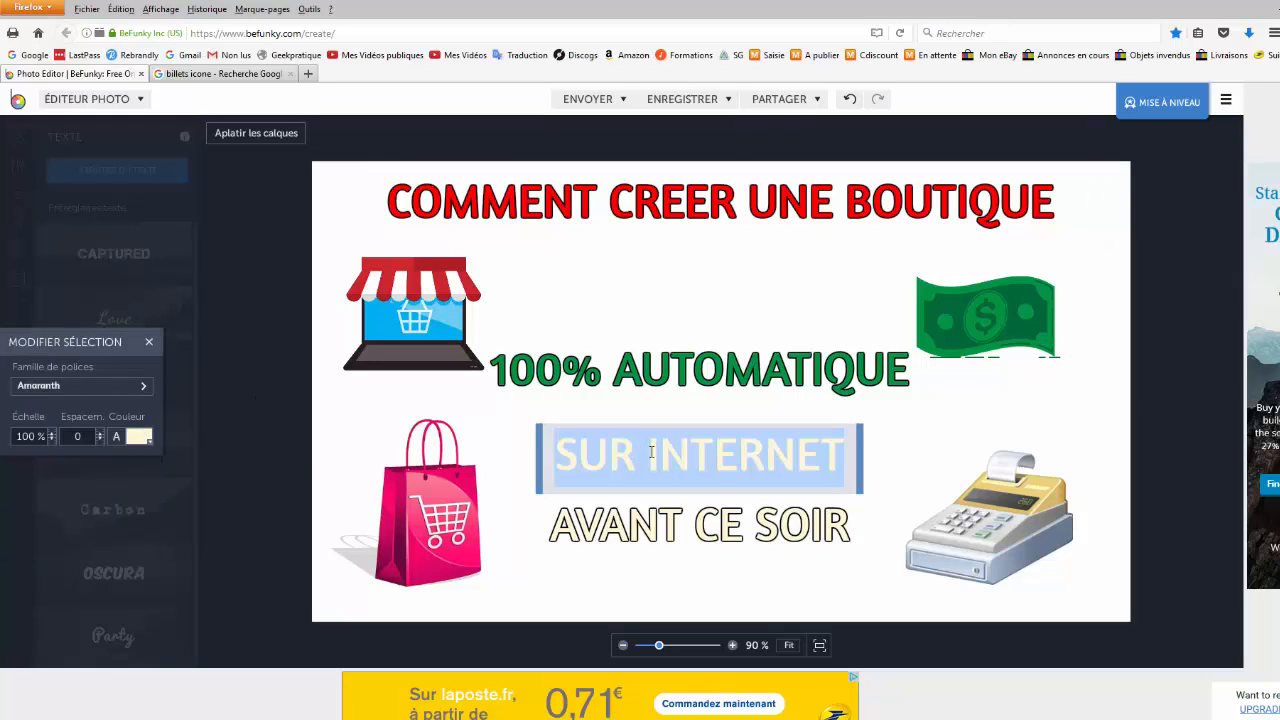
left_click(134, 440)
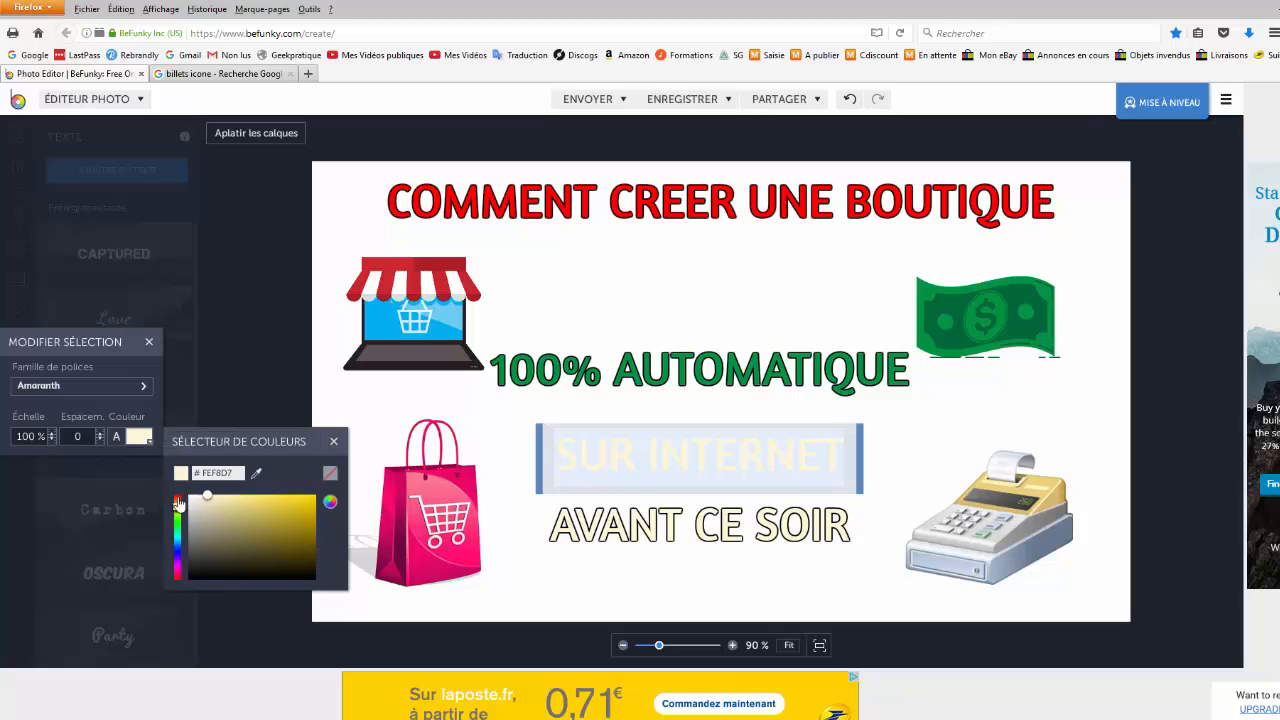
left_click(177, 495)
left_click_drag(315, 503, 327, 492)
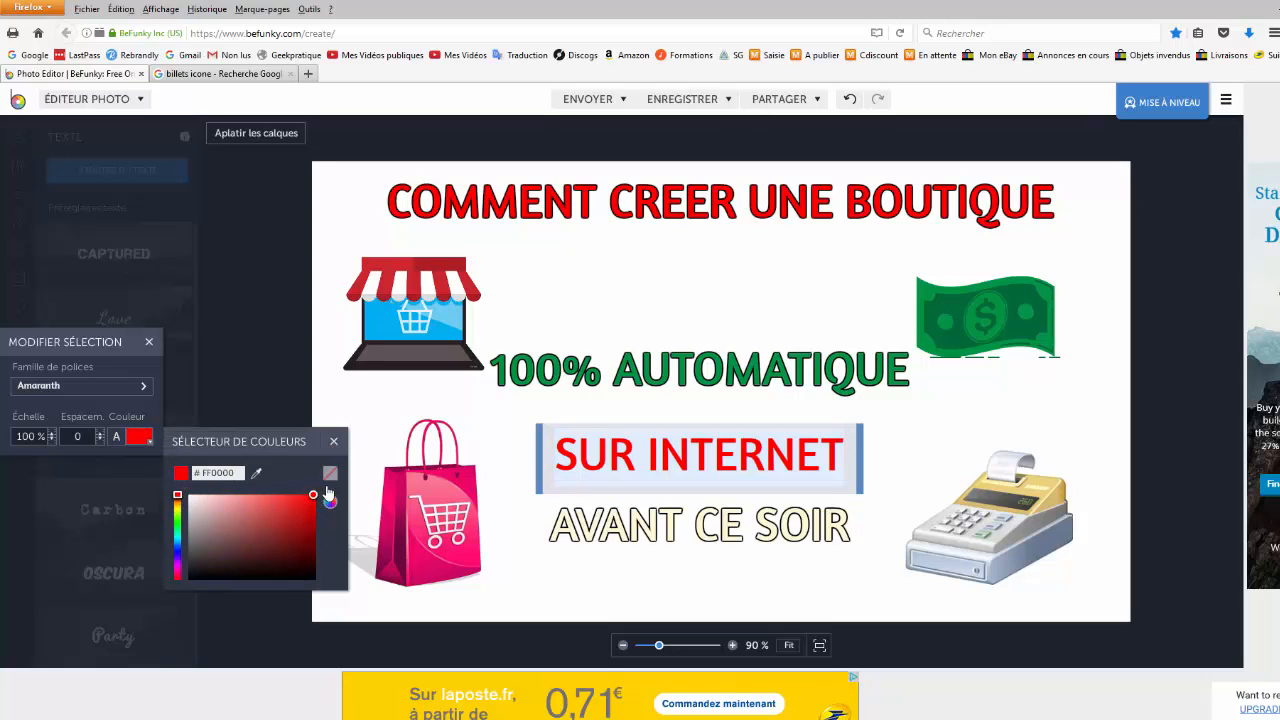
Change the text colour of the "AVANT CE SOIR" line to the same red as "SUR INTERNET".
left_click(768, 528)
double_click(740, 524)
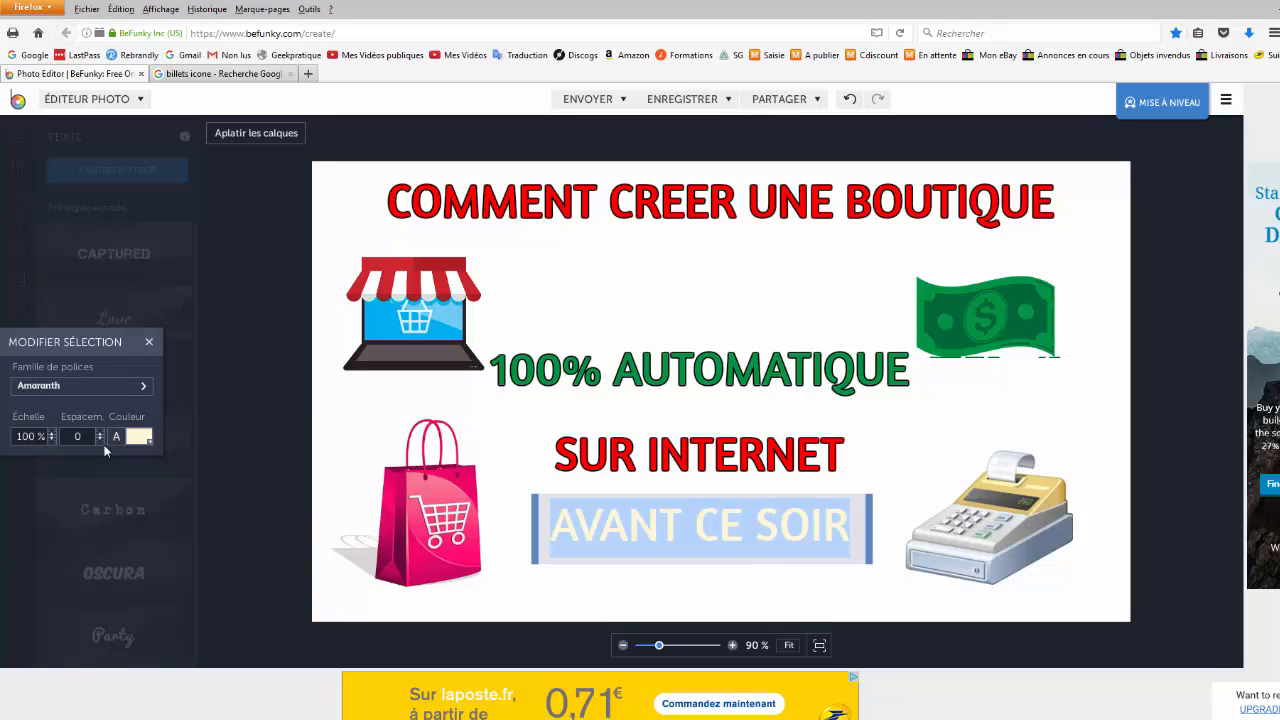
left_click(138, 436)
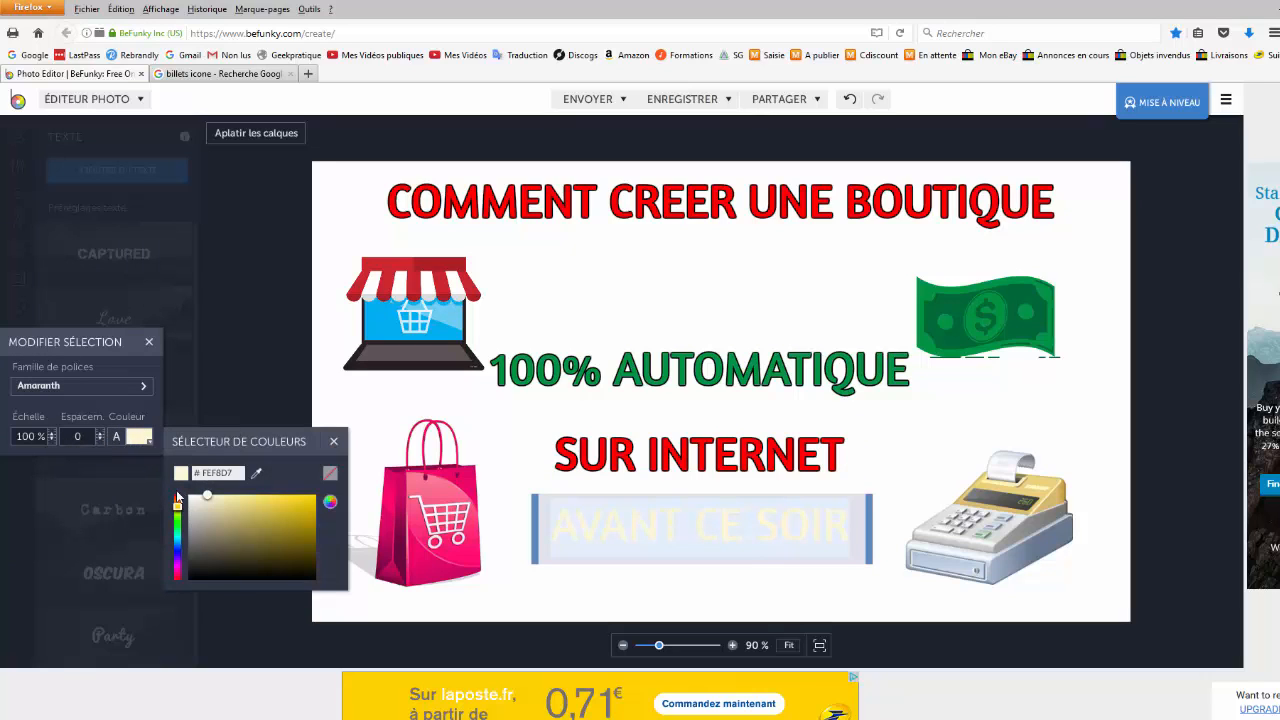
left_click_drag(177, 508, 177, 494)
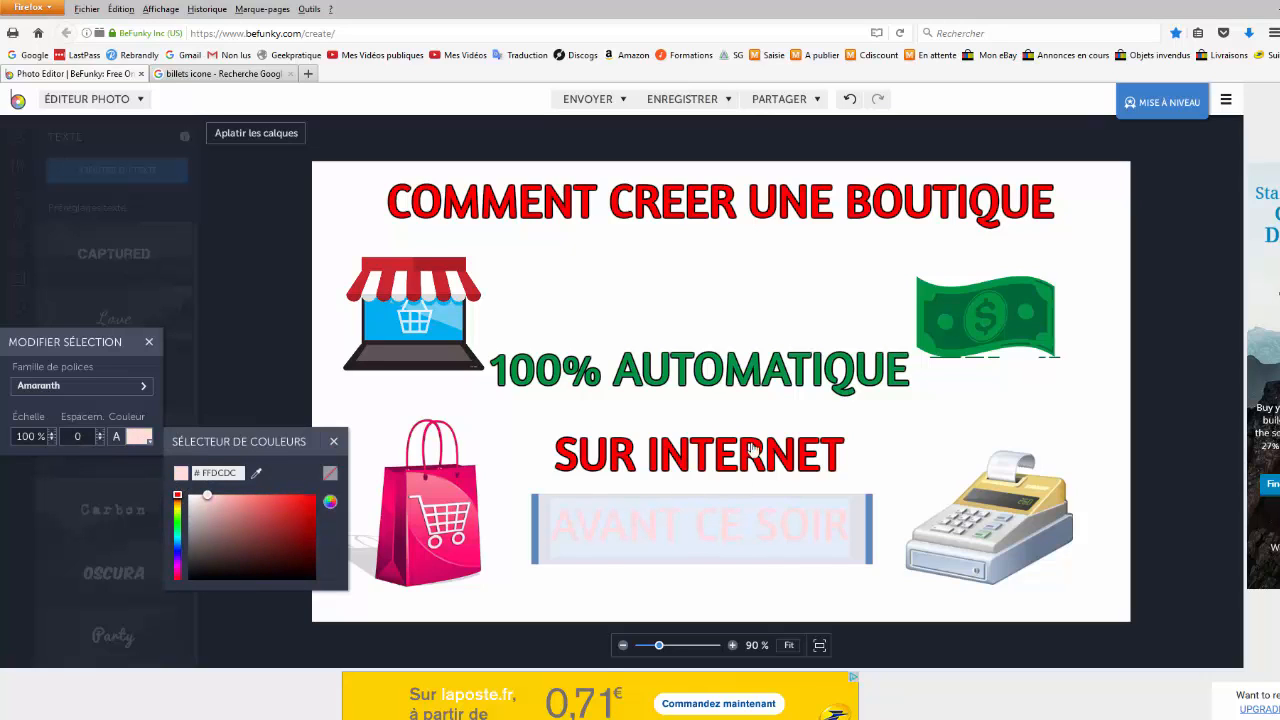
left_click(752, 449)
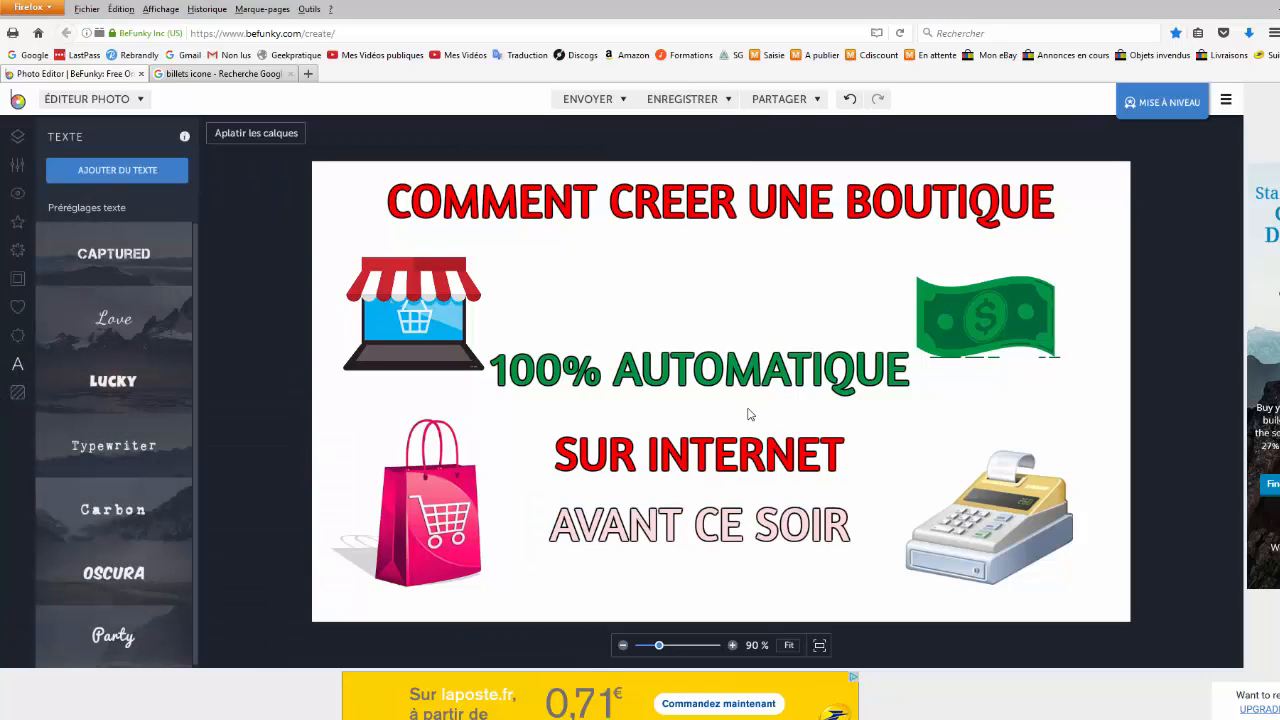
left_click(709, 523)
left_click(138, 436)
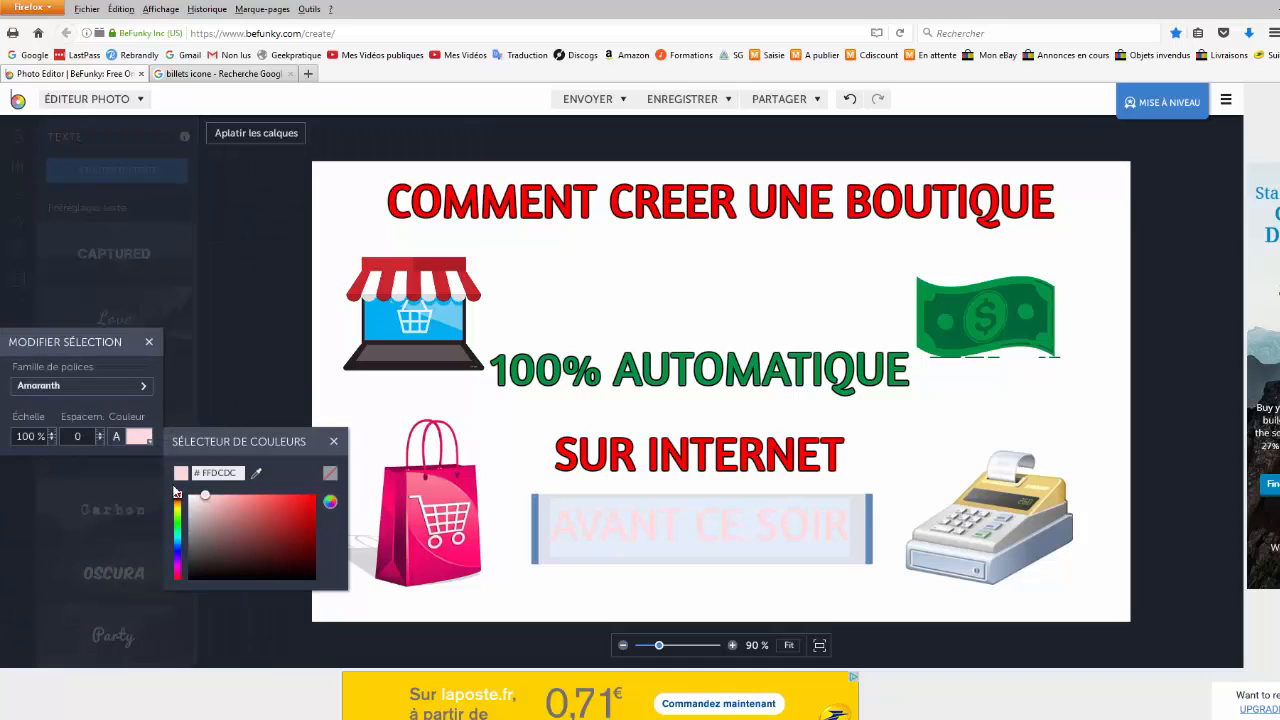
left_click(330, 502)
left_click(718, 275)
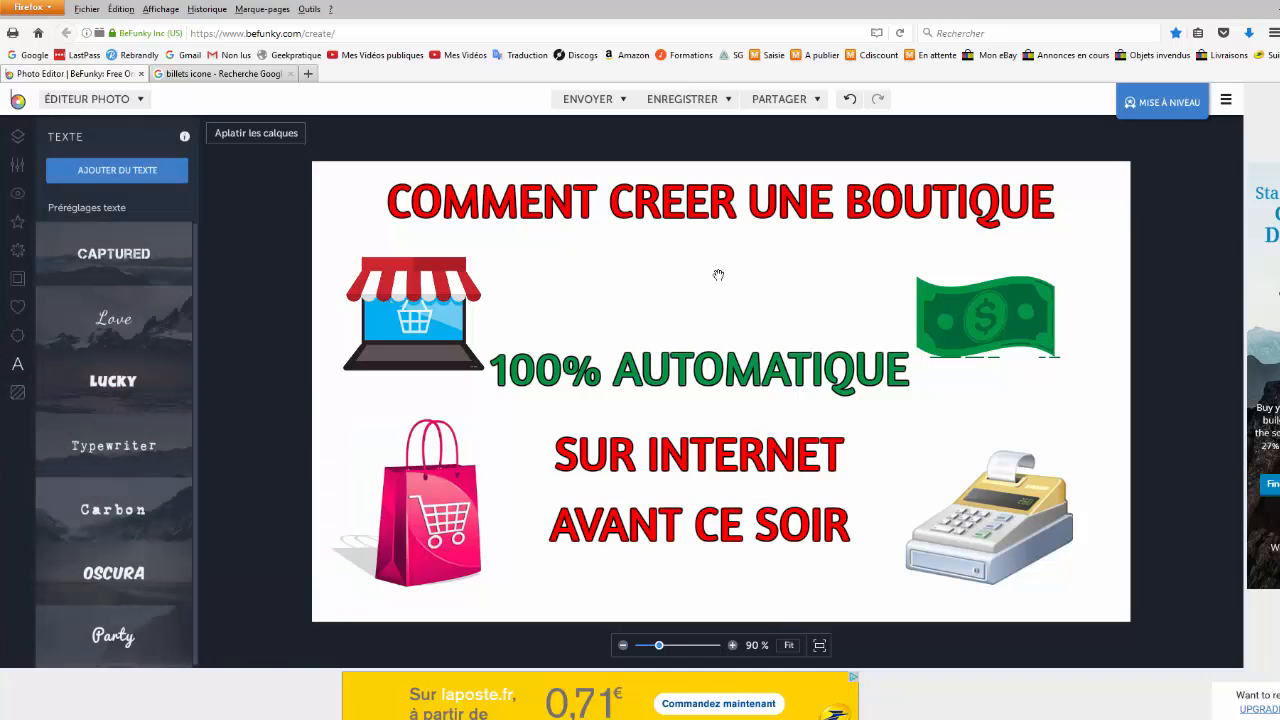
Move the "AVANT CE SOIR" line slightly lower, towards the bottom edge of the image.
left_click(675, 214)
left_click(910, 315)
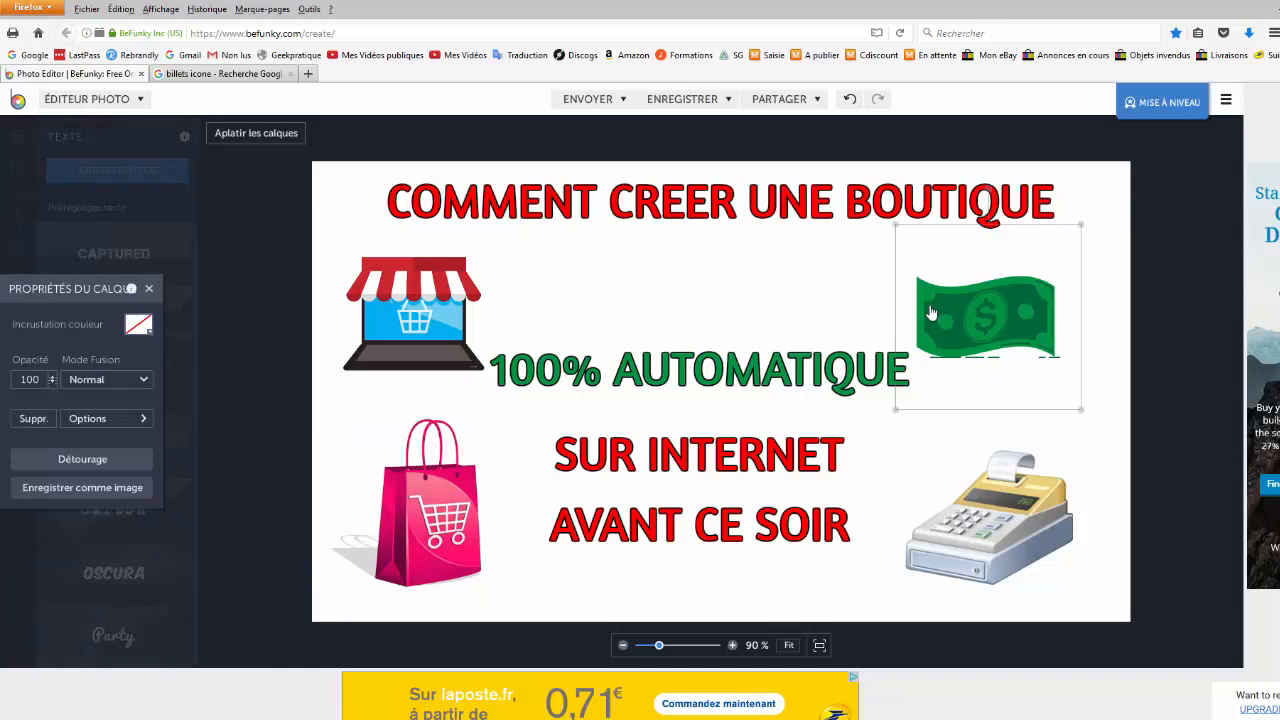
left_click(757, 365)
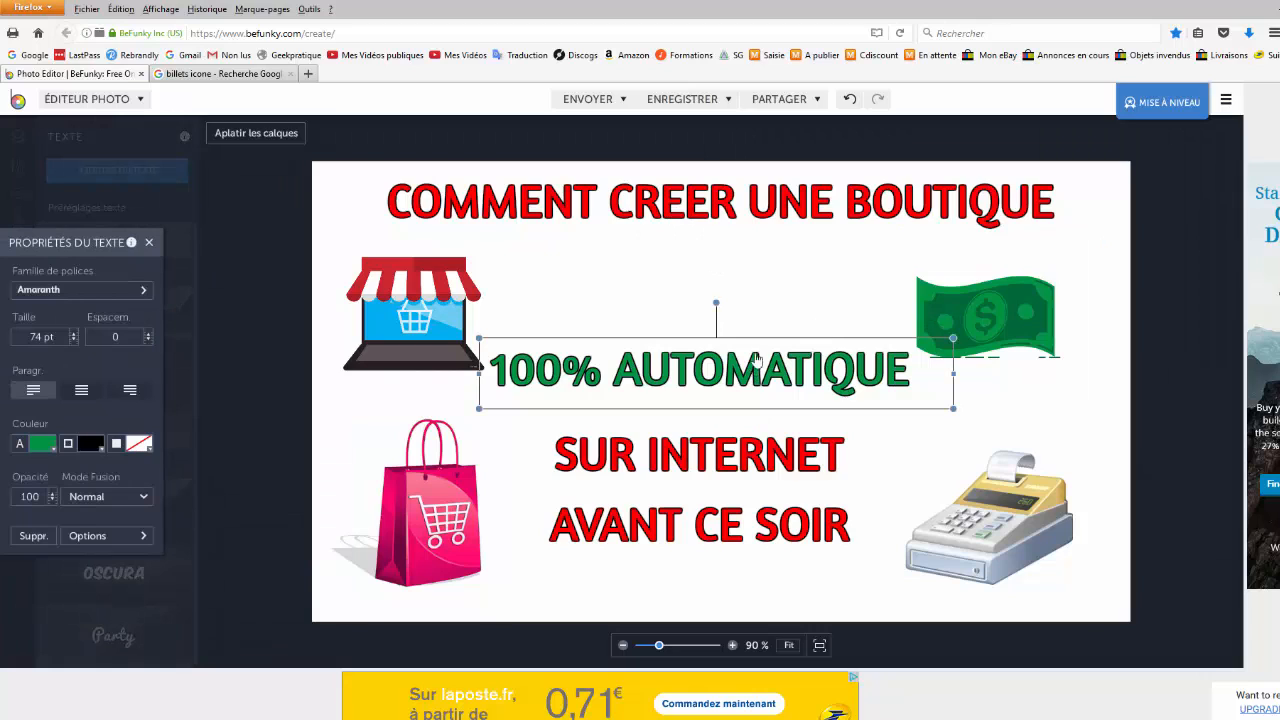
left_click(744, 531)
left_click_drag(744, 533, 745, 554)
left_click_drag(745, 562, 742, 557)
Enlarge the "SUR INTERNET" line to 105 pt so it spans the space between the side pictures.
left_click(728, 455)
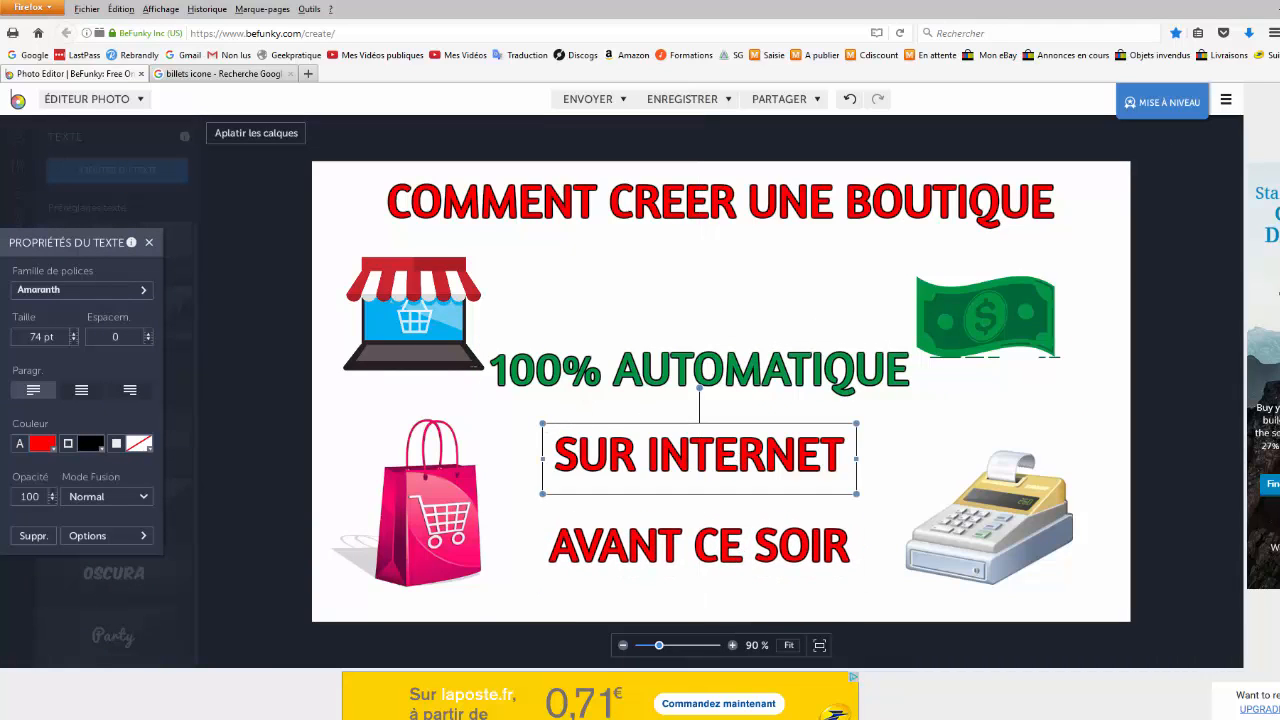
left_click_drag(542, 423, 485, 410)
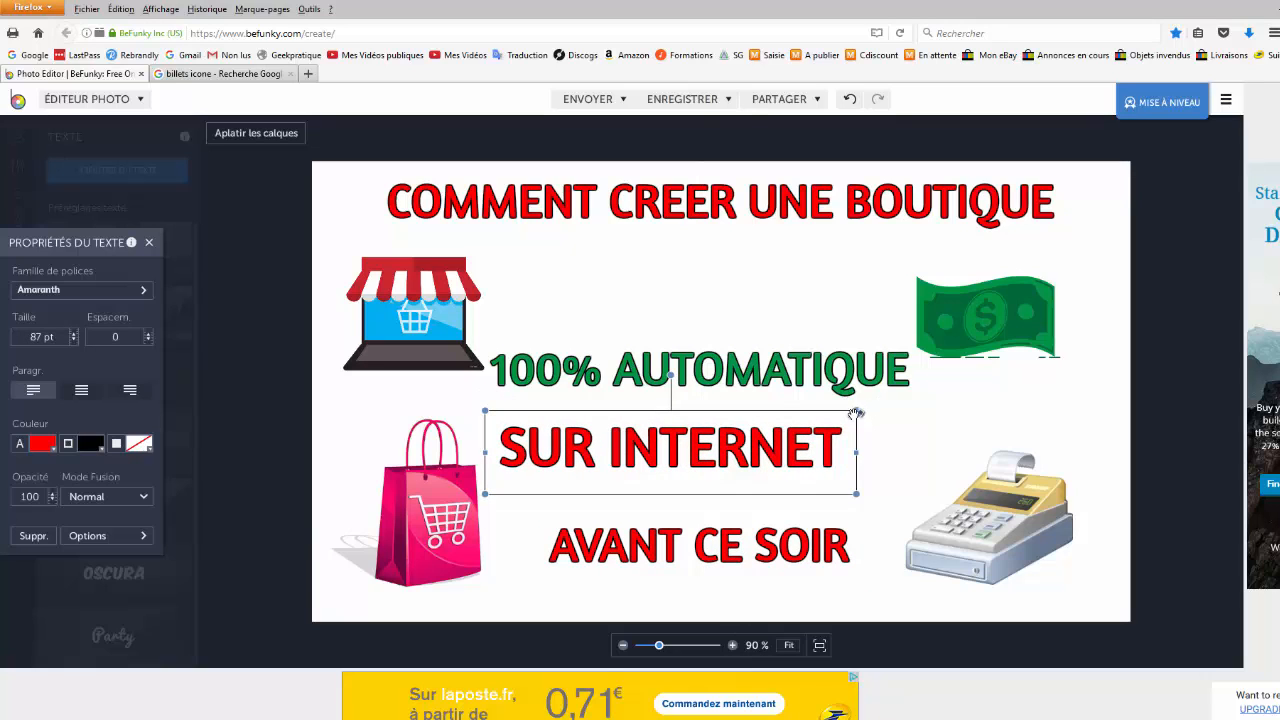
left_click_drag(856, 410, 925, 395)
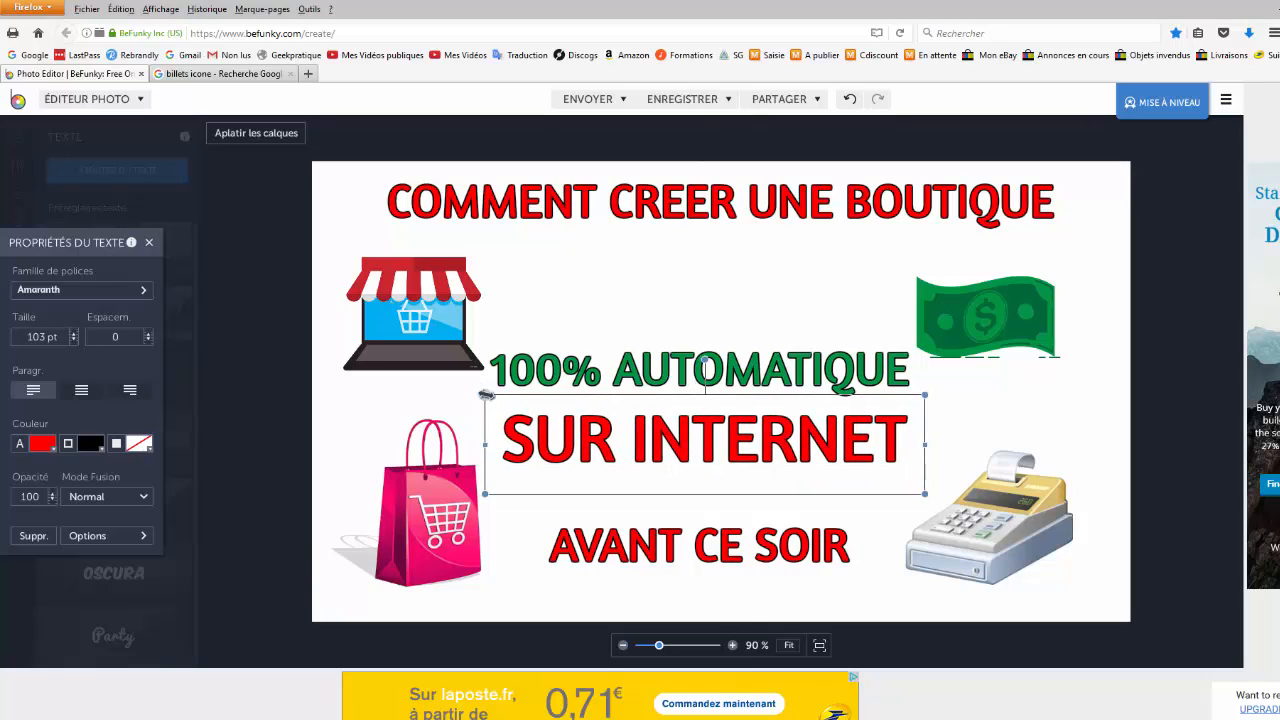
left_click_drag(485, 394, 476, 393)
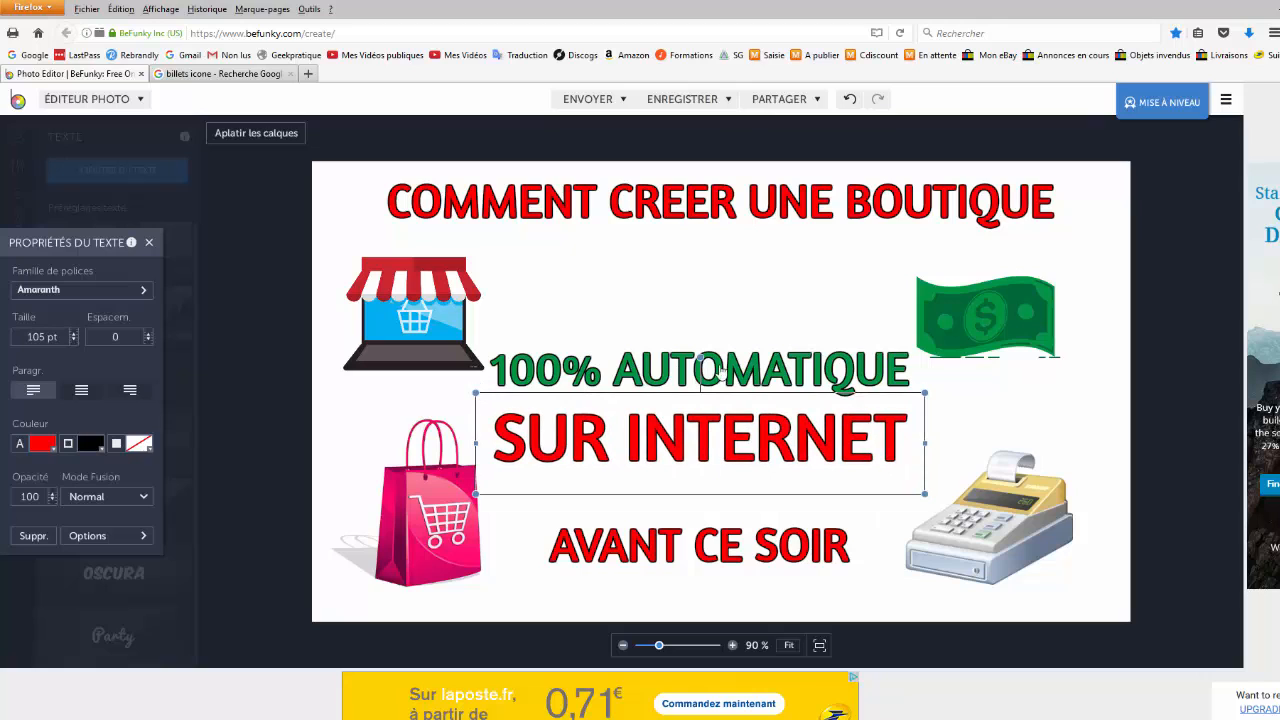
Enlarge the "COMMENT CREER UNE BOUTIQUE" title to 83 pt and centre it across the top of the image.
left_click(722, 372)
left_click(744, 348)
left_click(597, 205)
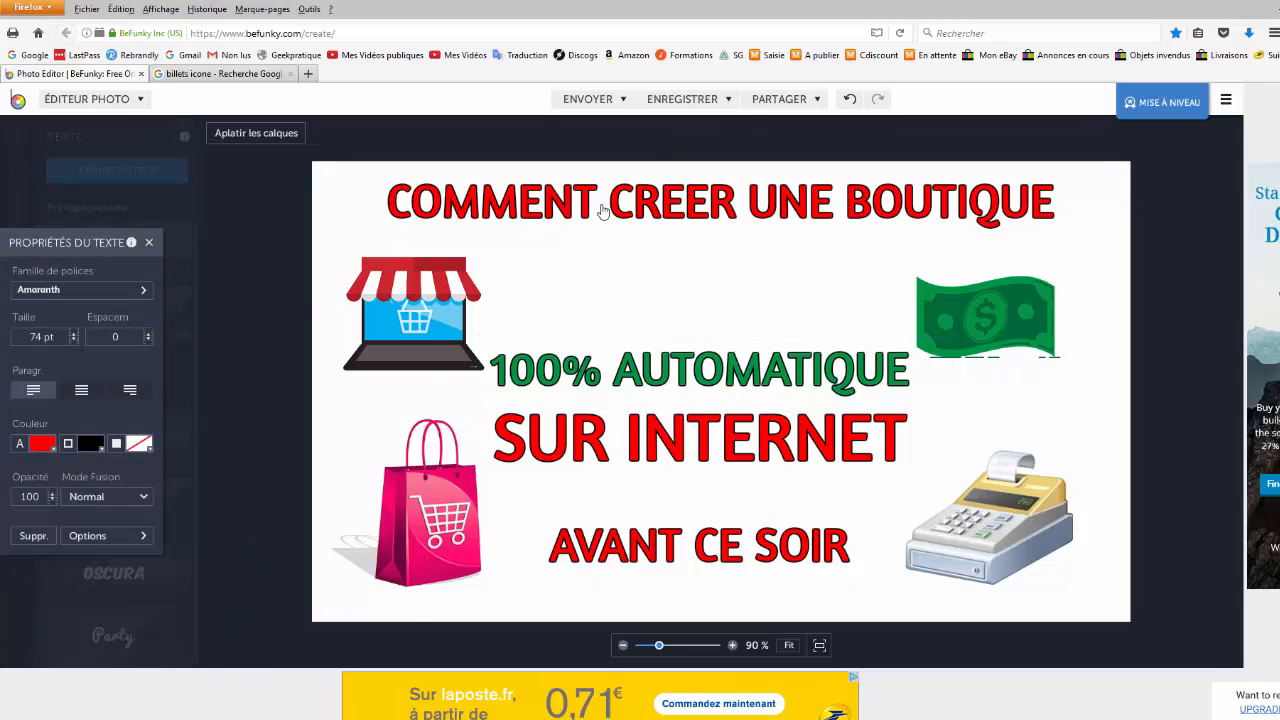
left_click_drag(371, 167, 338, 165)
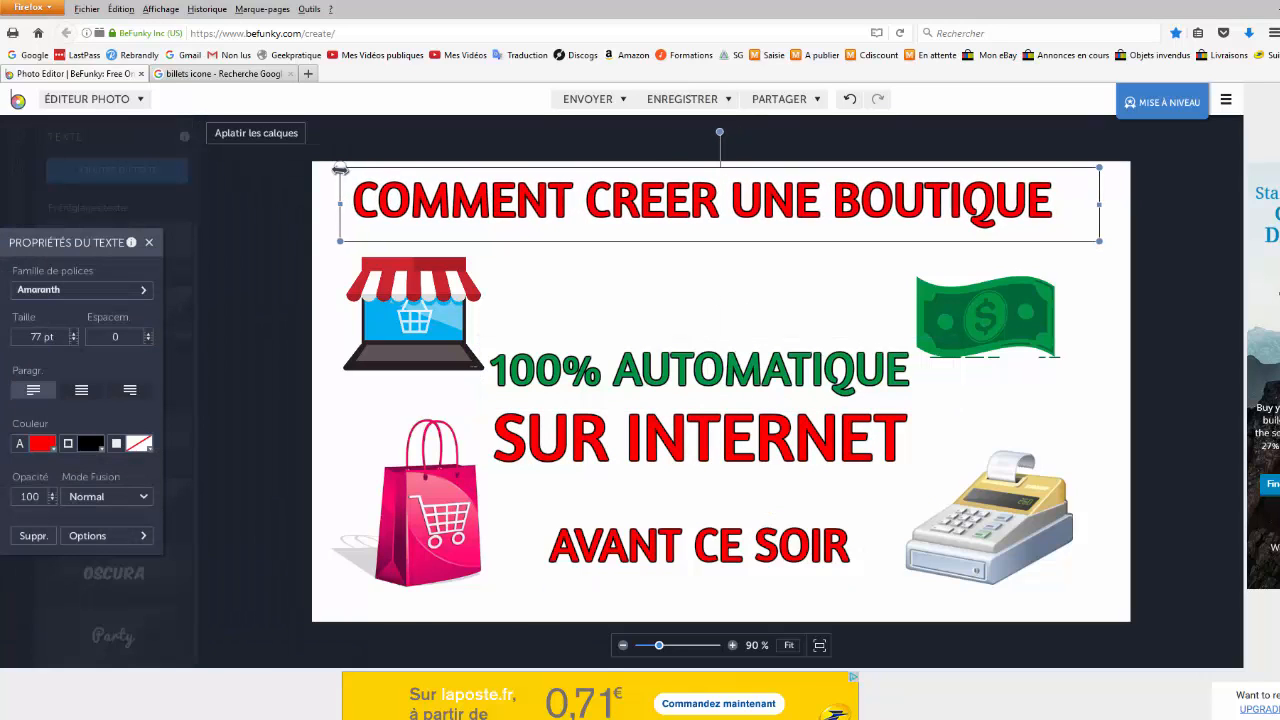
left_click_drag(1100, 165, 1150, 162)
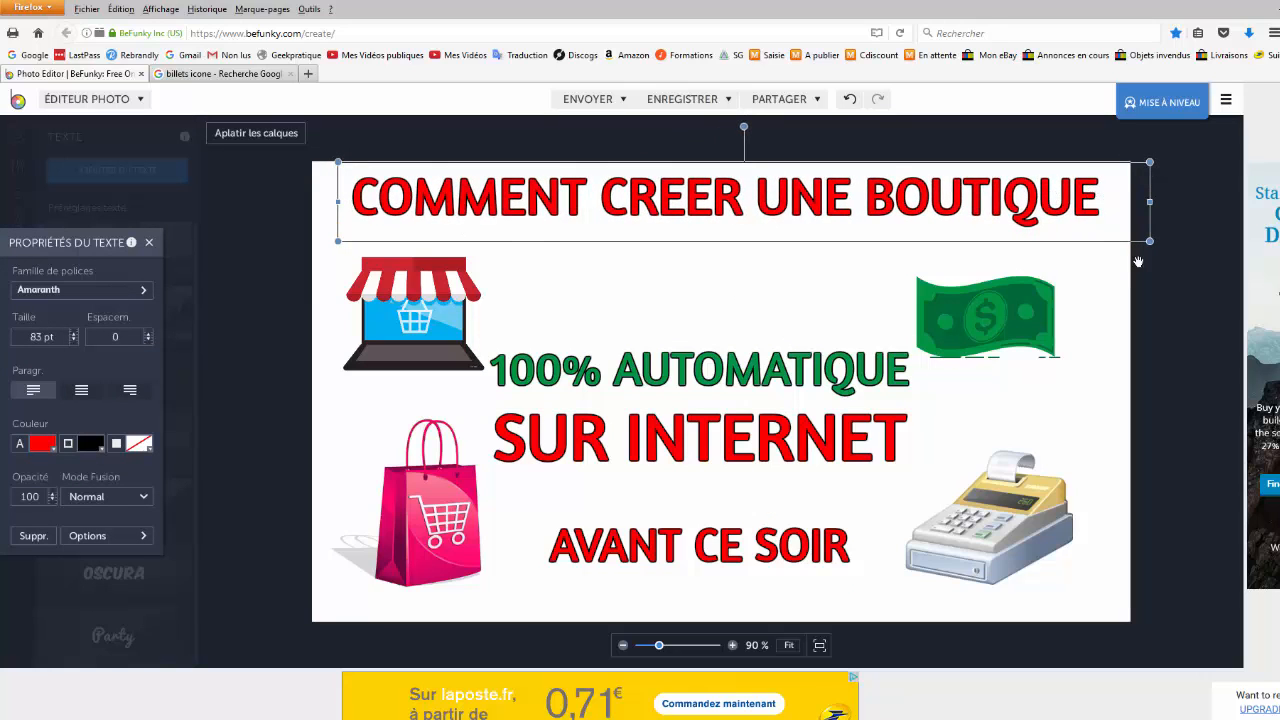
left_click(1168, 274)
left_click(878, 208)
left_click_drag(878, 208, 873, 208)
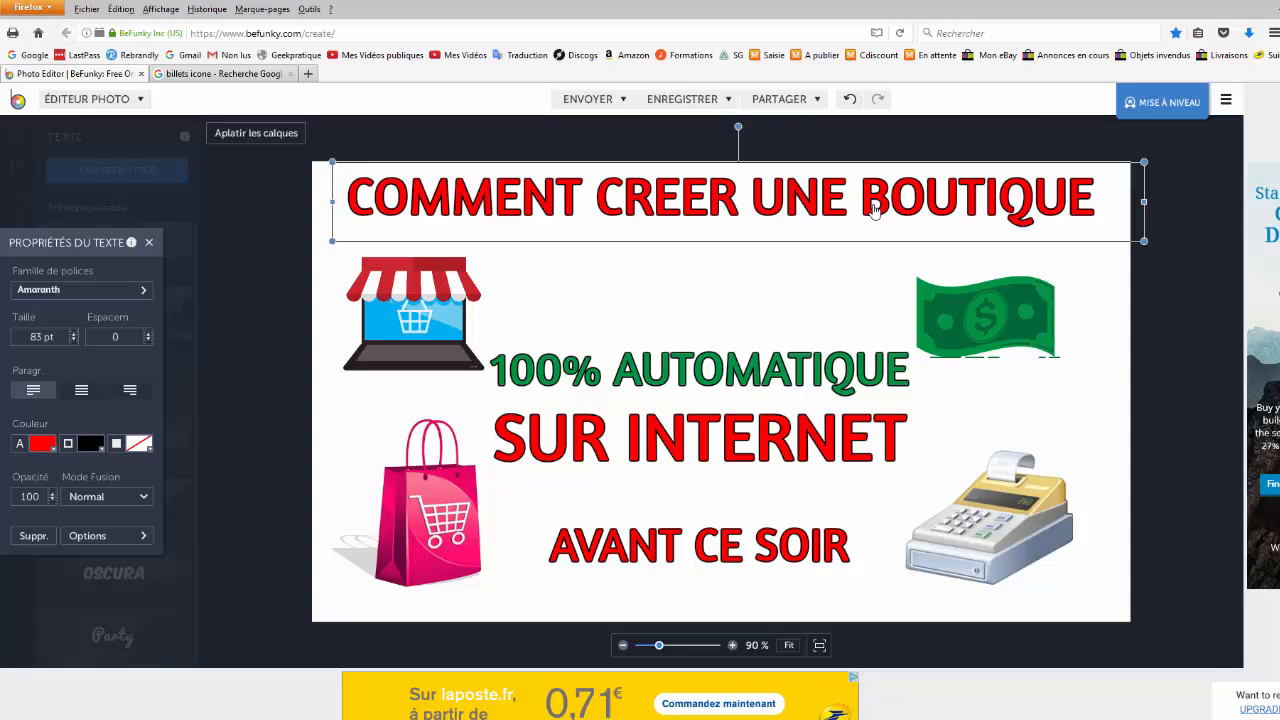
Raise "100% AUTOMATIQUE" between the laptop shop and the banknote, shrink both pictures and shift the banknote outwards.
left_click_drag(797, 370, 772, 305)
left_click(429, 301)
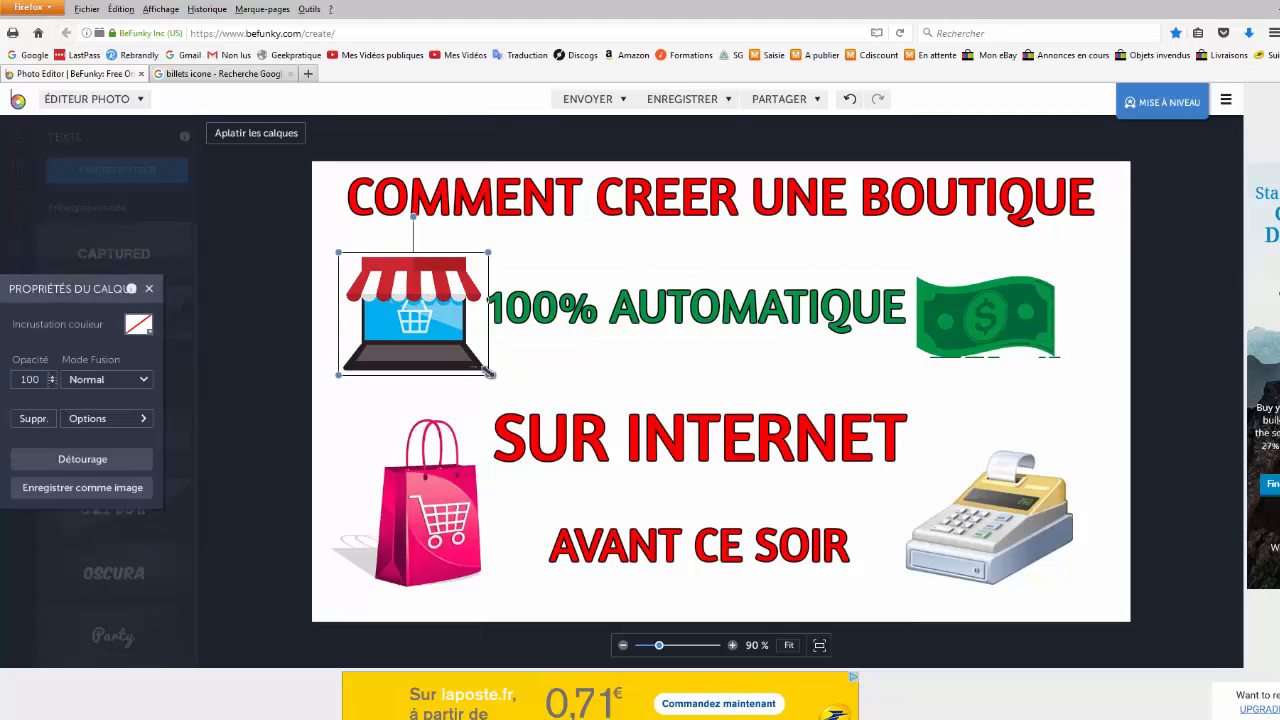
left_click_drag(486, 373, 466, 359)
left_click(1030, 345)
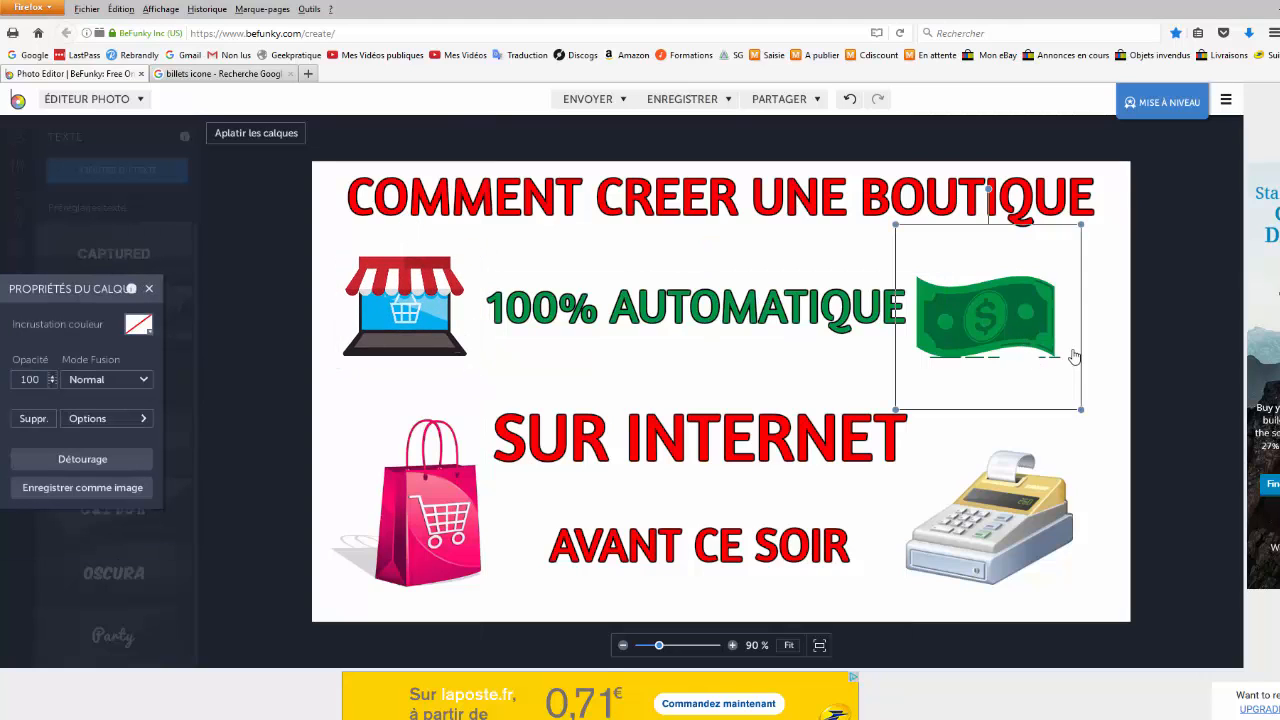
left_click_drag(1082, 410, 1043, 372)
left_click_drag(1003, 312, 1046, 315)
Raise "SUR INTERNET" to just below "100% AUTOMATIQUE" and enlarge the "AVANT CE SOIR" line to 85 pt.
left_click(743, 558)
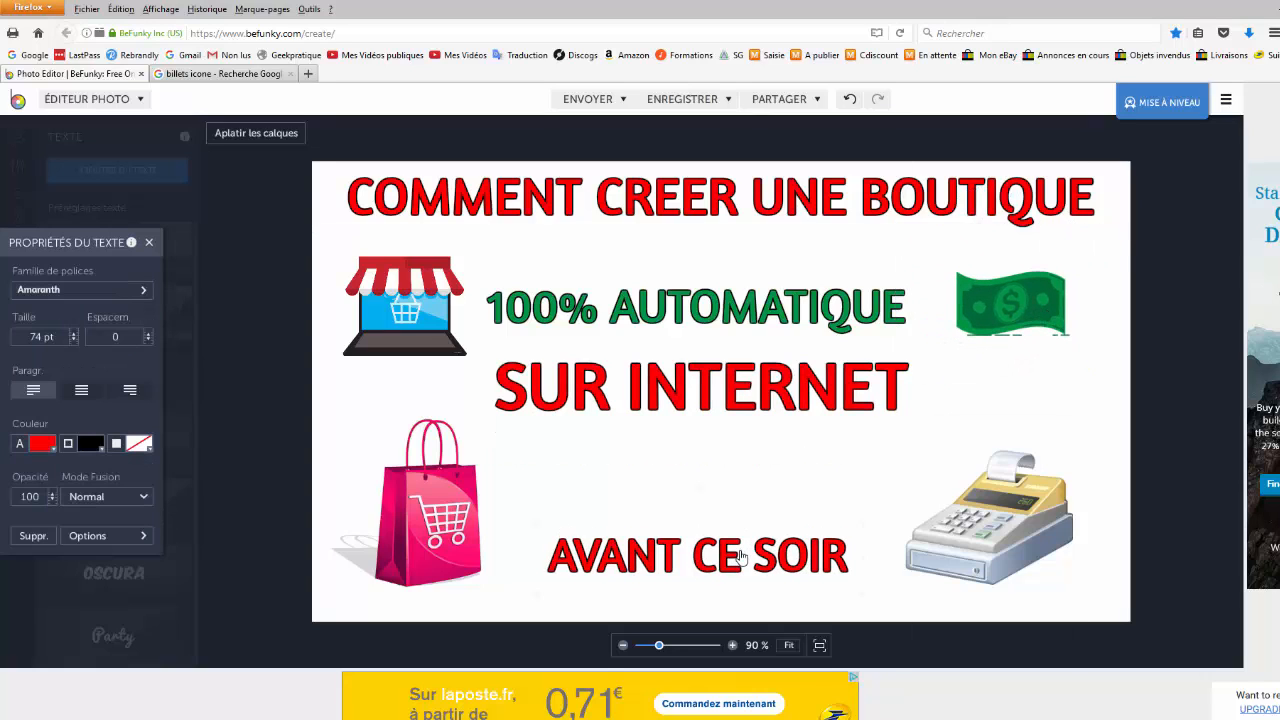
left_click(711, 310)
left_click(628, 563)
left_click_drag(532, 521, 515, 517)
left_click_drag(864, 521, 892, 514)
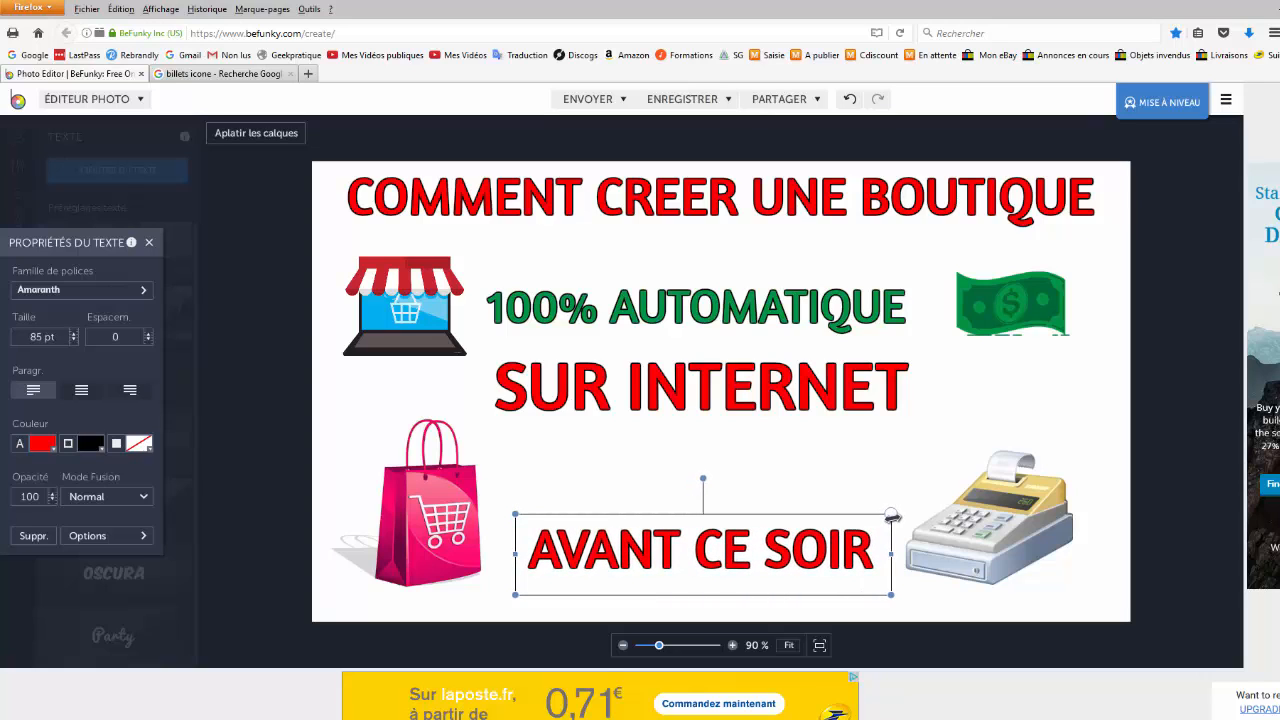
left_click(1192, 291)
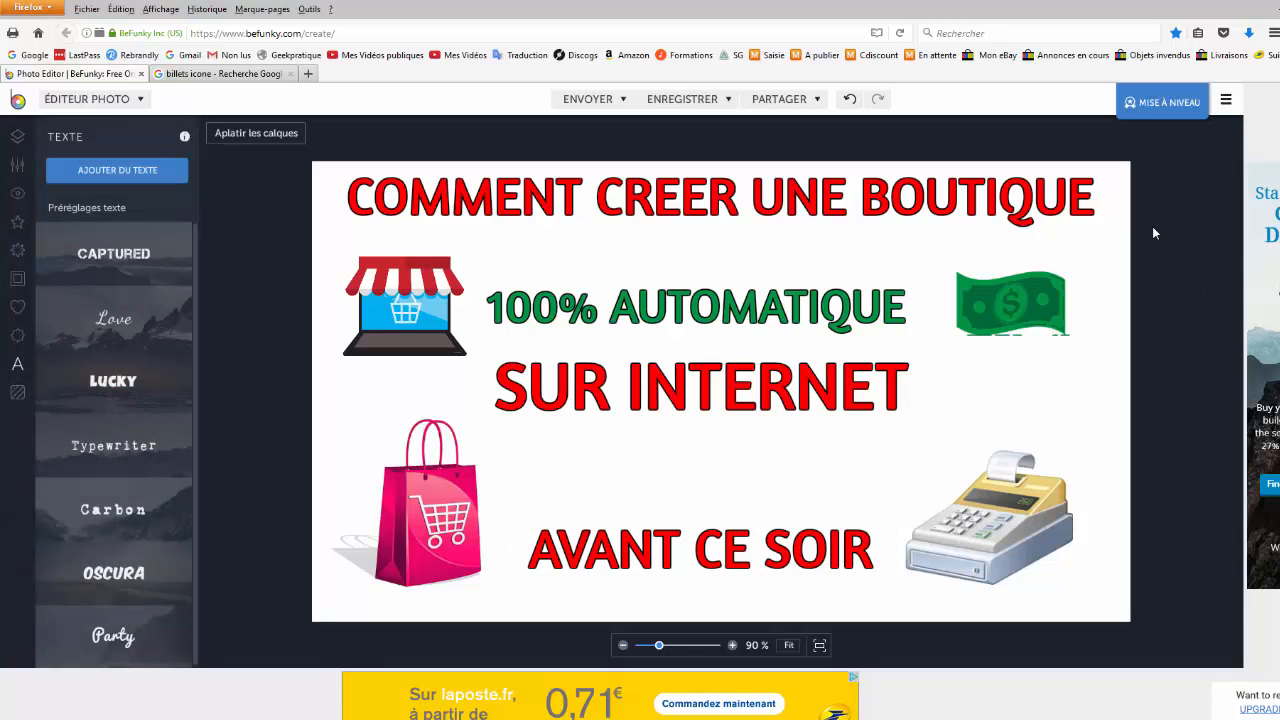
Nudge the "SUR INTERNET" line slightly left and the cash register slightly right to balance the layout.
left_click_drag(813, 408, 802, 397)
left_click(762, 300)
left_click_drag(762, 300, 762, 298)
left_click(1003, 300)
left_click(915, 563)
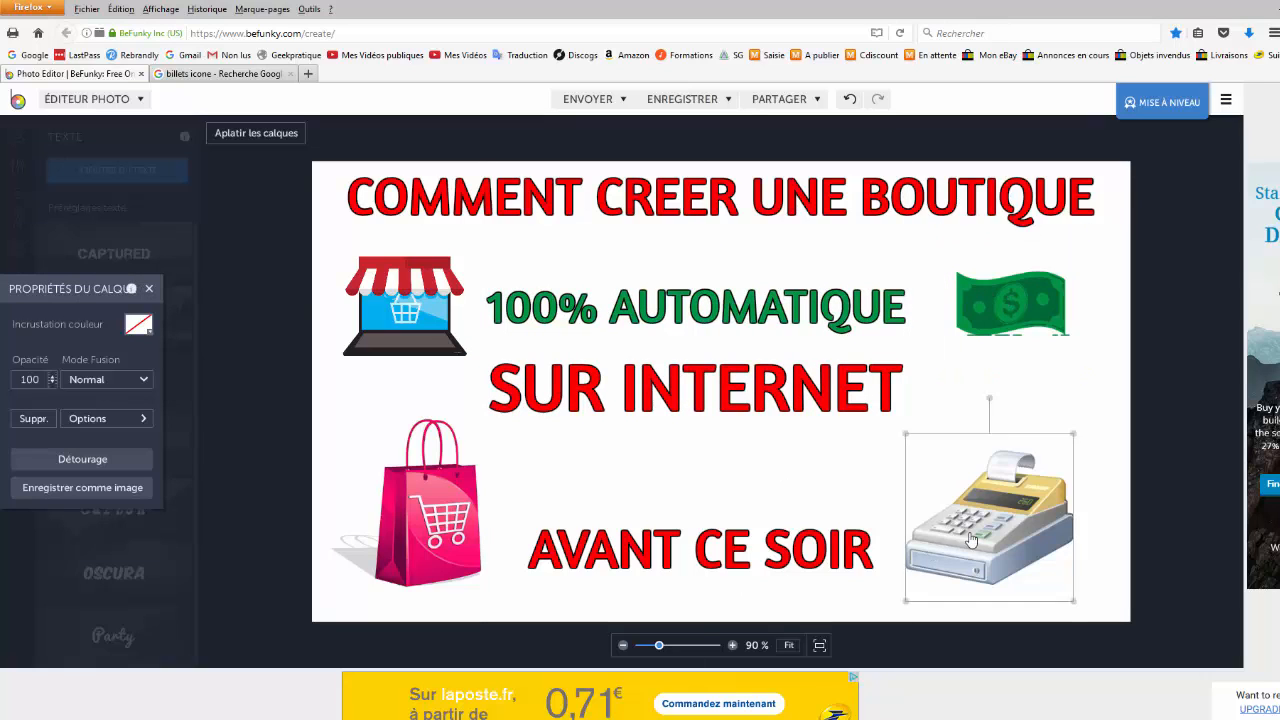
left_click_drag(996, 535, 1010, 533)
left_click(435, 529)
left_click(400, 290)
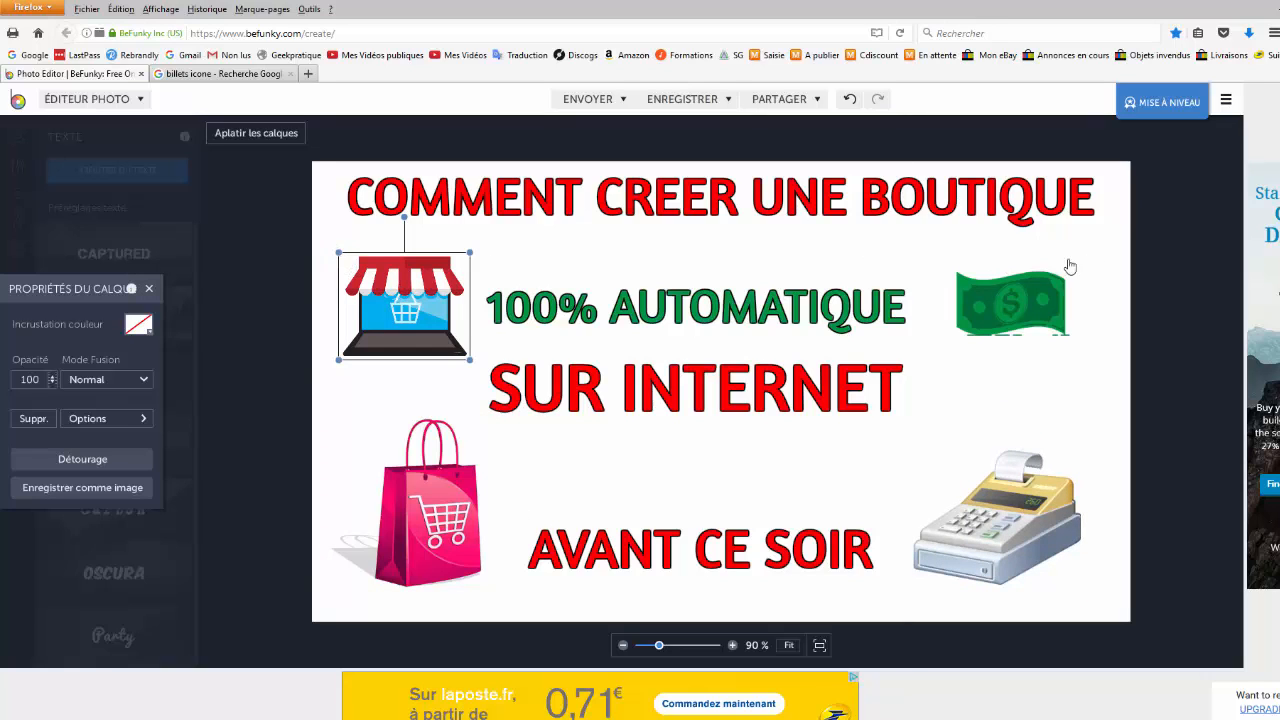
left_click(1159, 251)
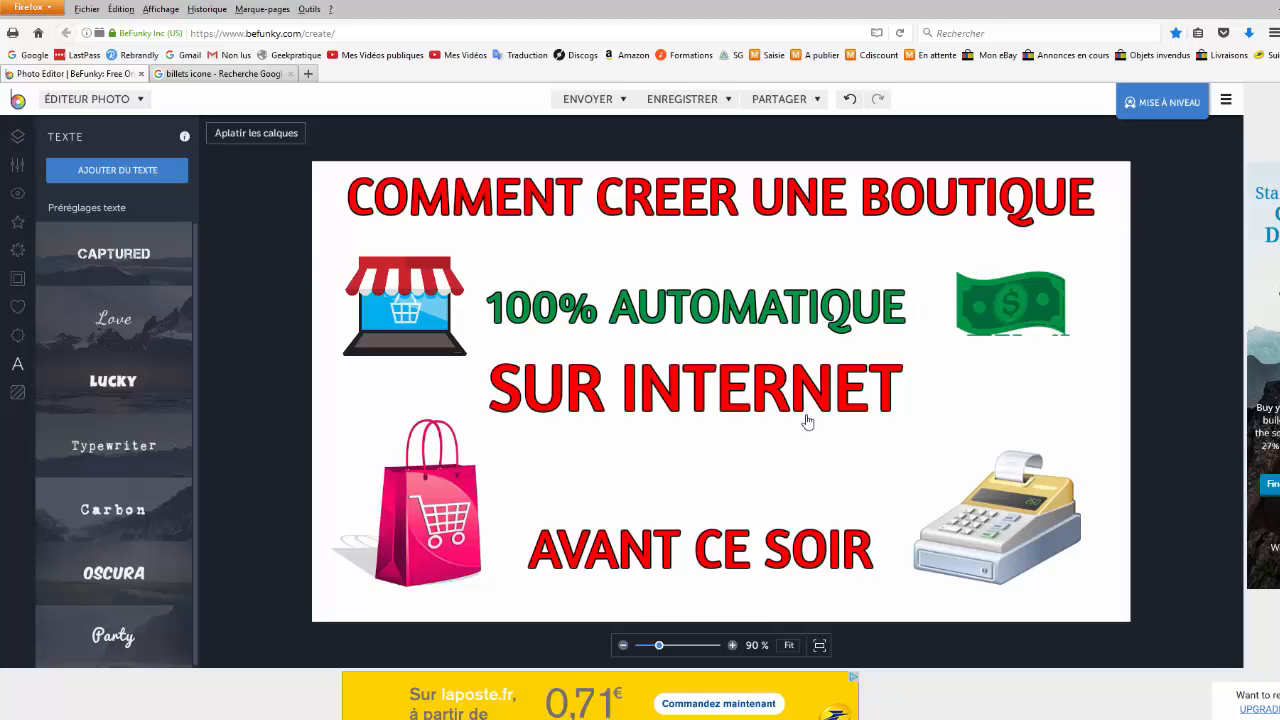
Try rotating the "AVANT CE SOIR" line and bring it back to horizontal.
left_click(779, 545)
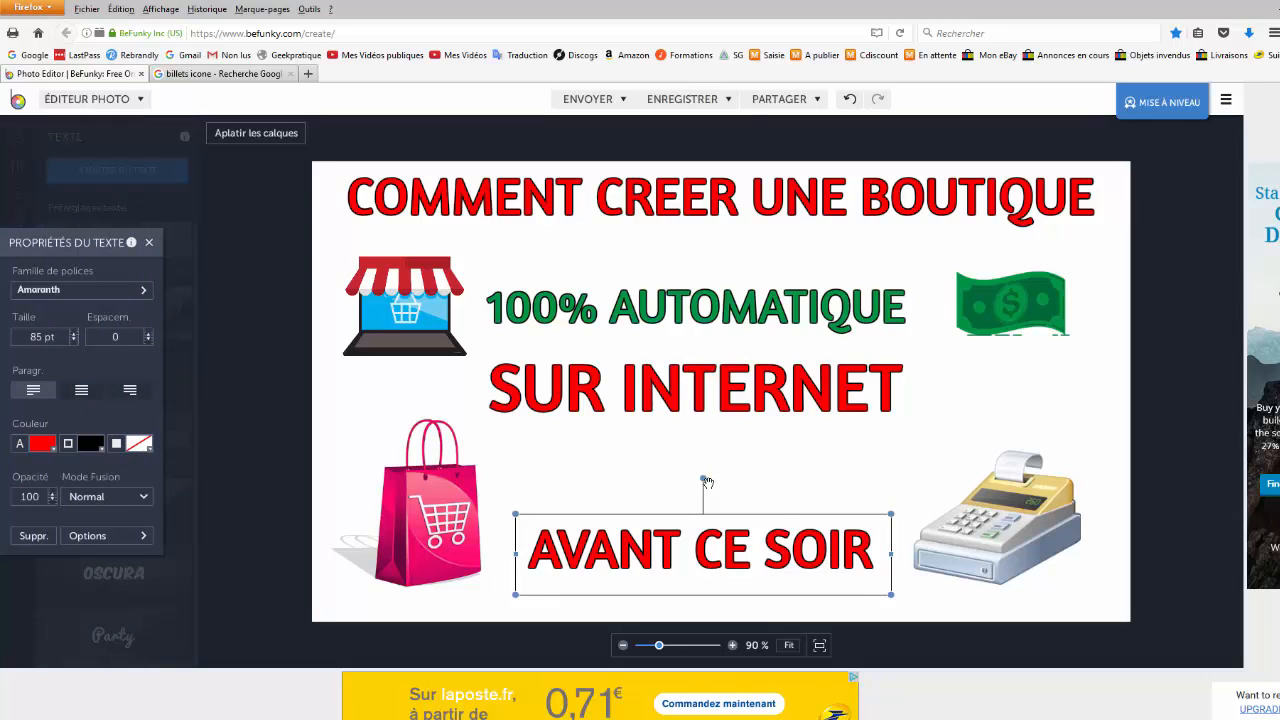
mouse_move(706, 481)
left_mouse_down()
mouse_move(706, 468)
mouse_move(660, 461)
mouse_move(704, 480)
left_mouse_up()
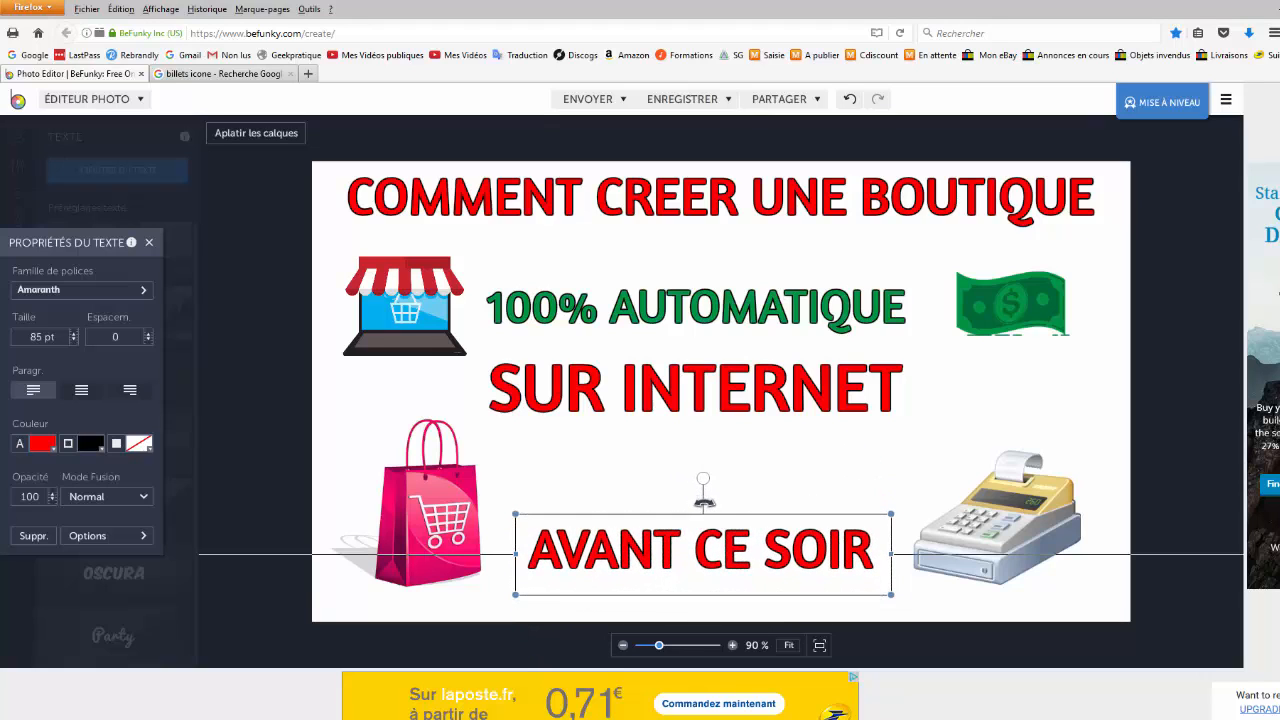
left_click(932, 416)
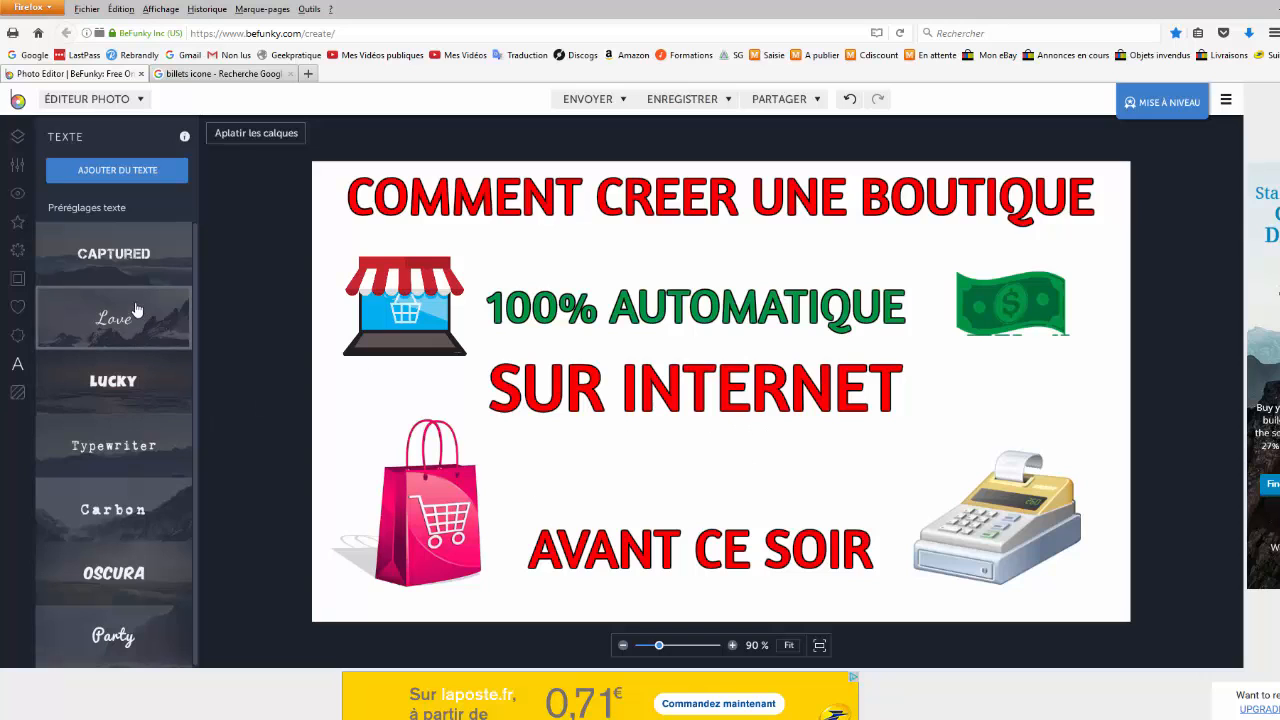
Add a text in the Lucky preset below "SUR INTERNET" and change its wording to "GRATUIT".
left_click(117, 382)
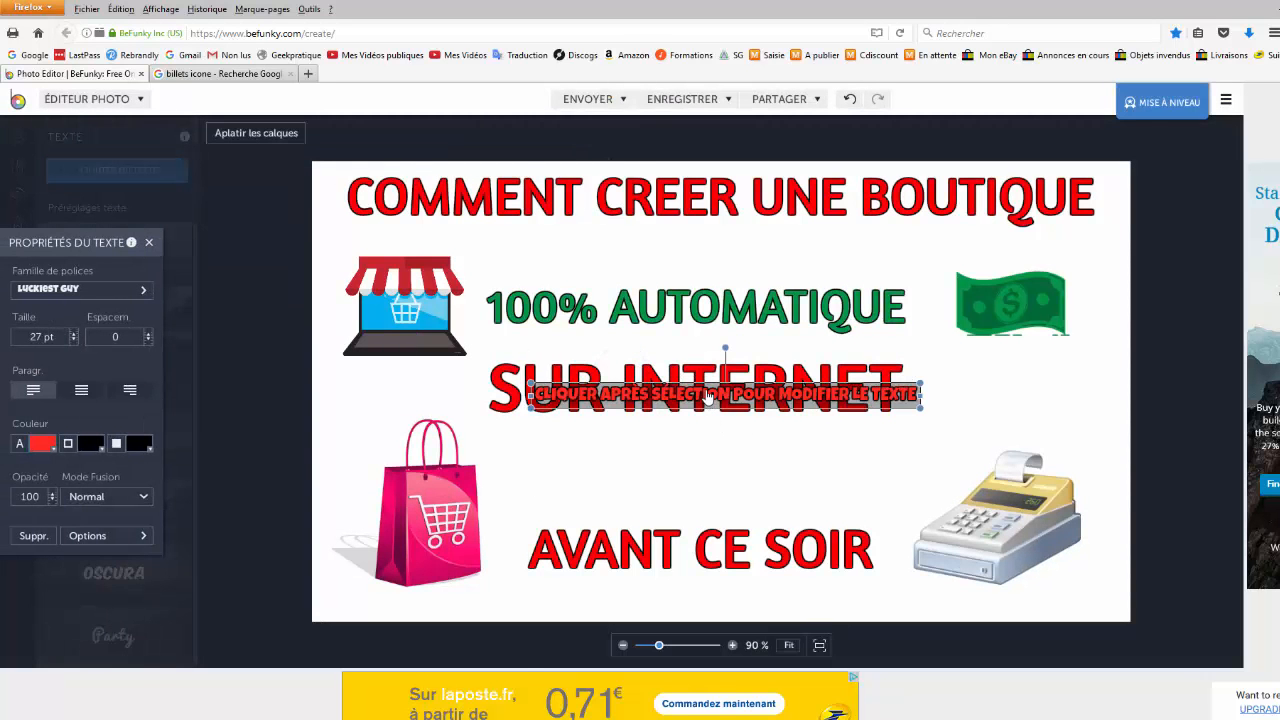
left_click_drag(710, 400, 704, 456)
left_click(704, 456)
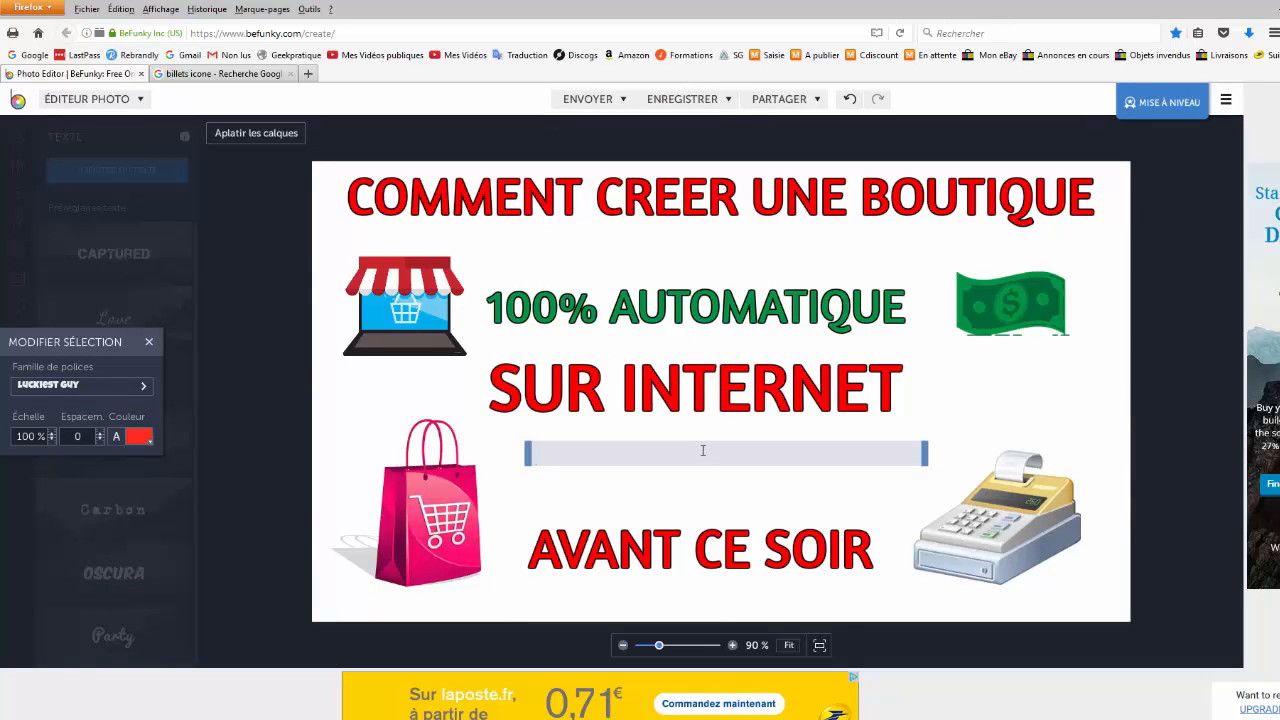
type("GAR")
key("BackSpace")
key("BackSpace")
type("GRATUIT")
left_click(646, 451)
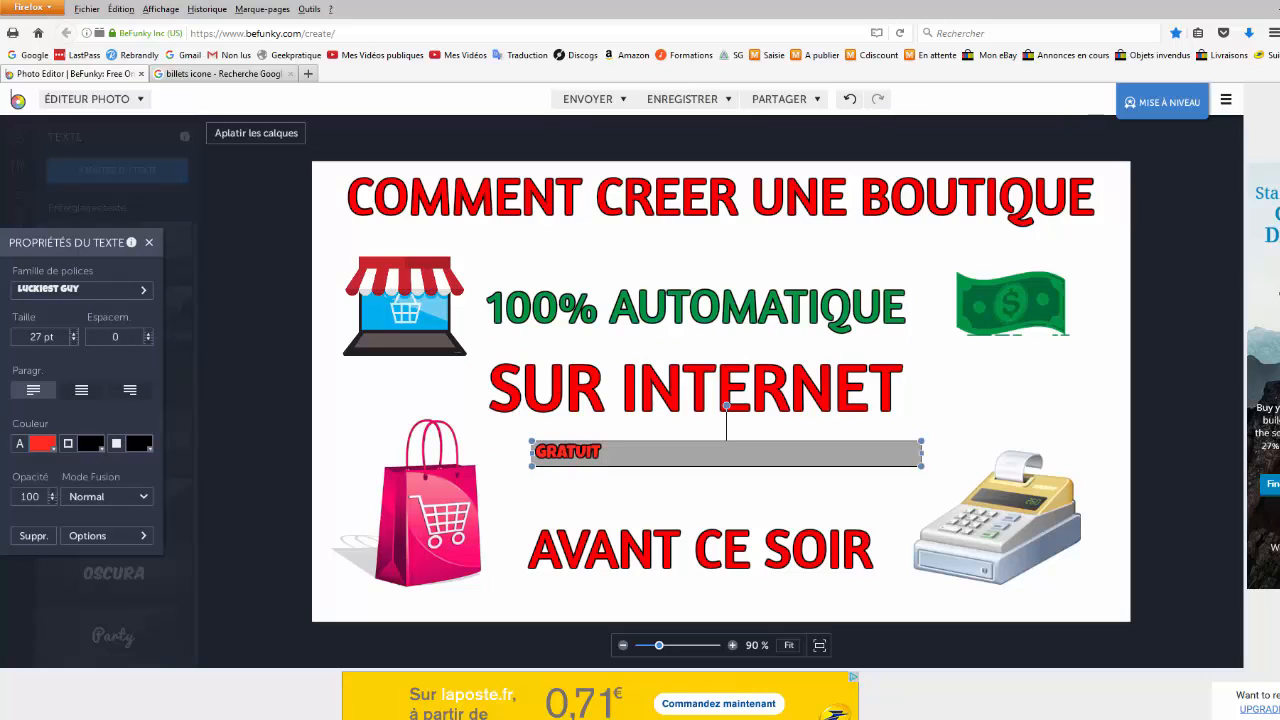
Enlarge the "GRATUIT" label to 88 pt, tilt it upwards to the right and place it just above the cash register.
left_click_drag(925, 452, 828, 430)
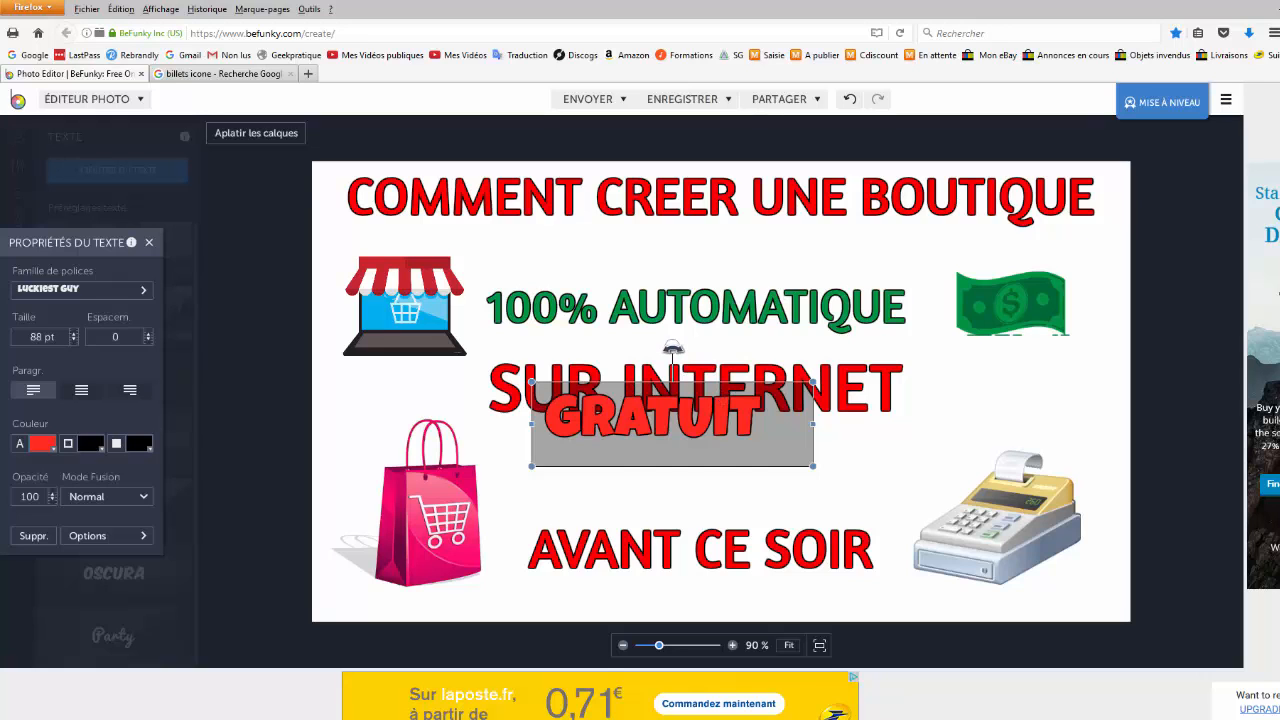
left_click_drag(672, 348, 626, 346)
left_click(843, 308)
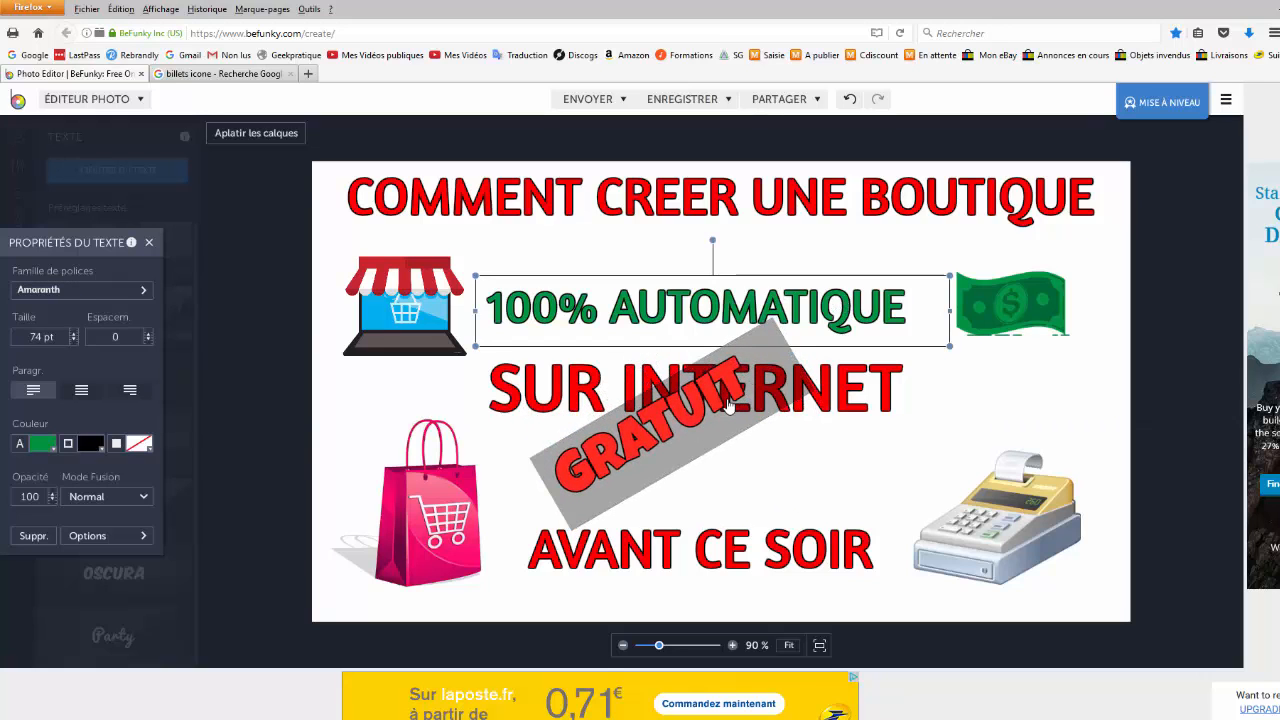
left_click_drag(745, 407, 1015, 432)
left_click_drag(1081, 402, 1000, 402)
left_click(1103, 366)
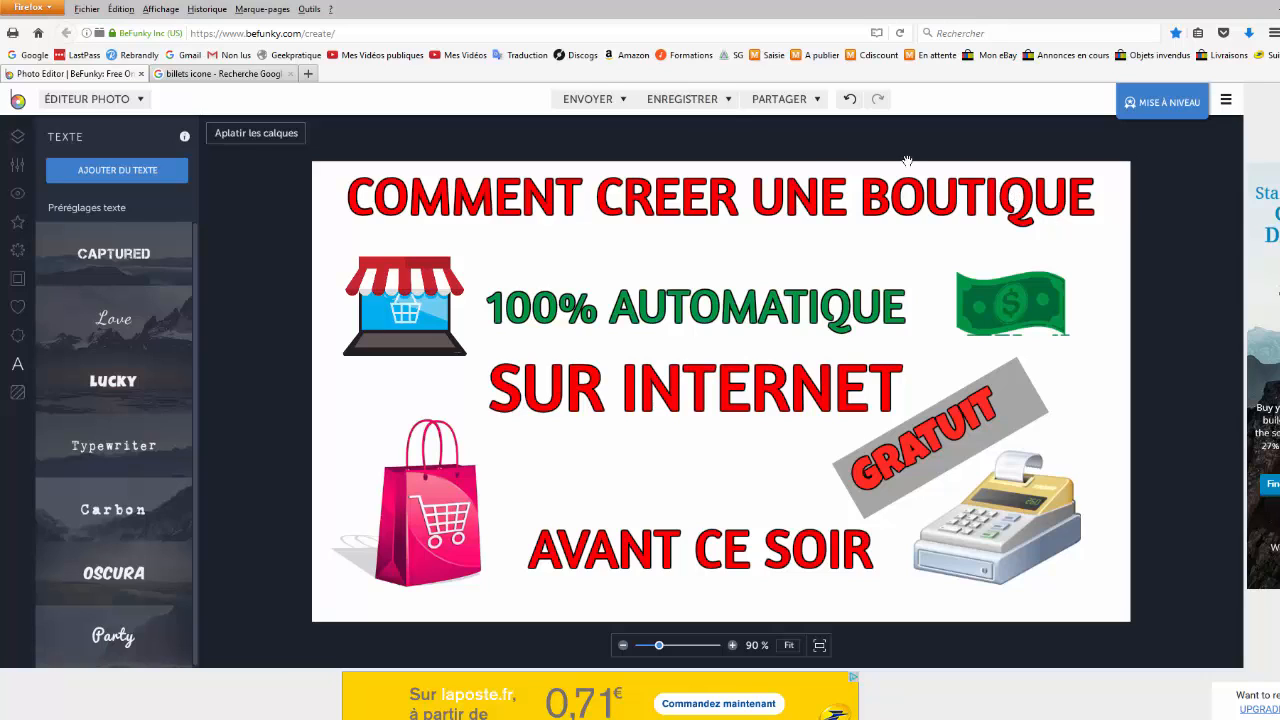
Save the image to the computer as a JPG named miniatureboutique in the Images folder.
left_click(729, 101)
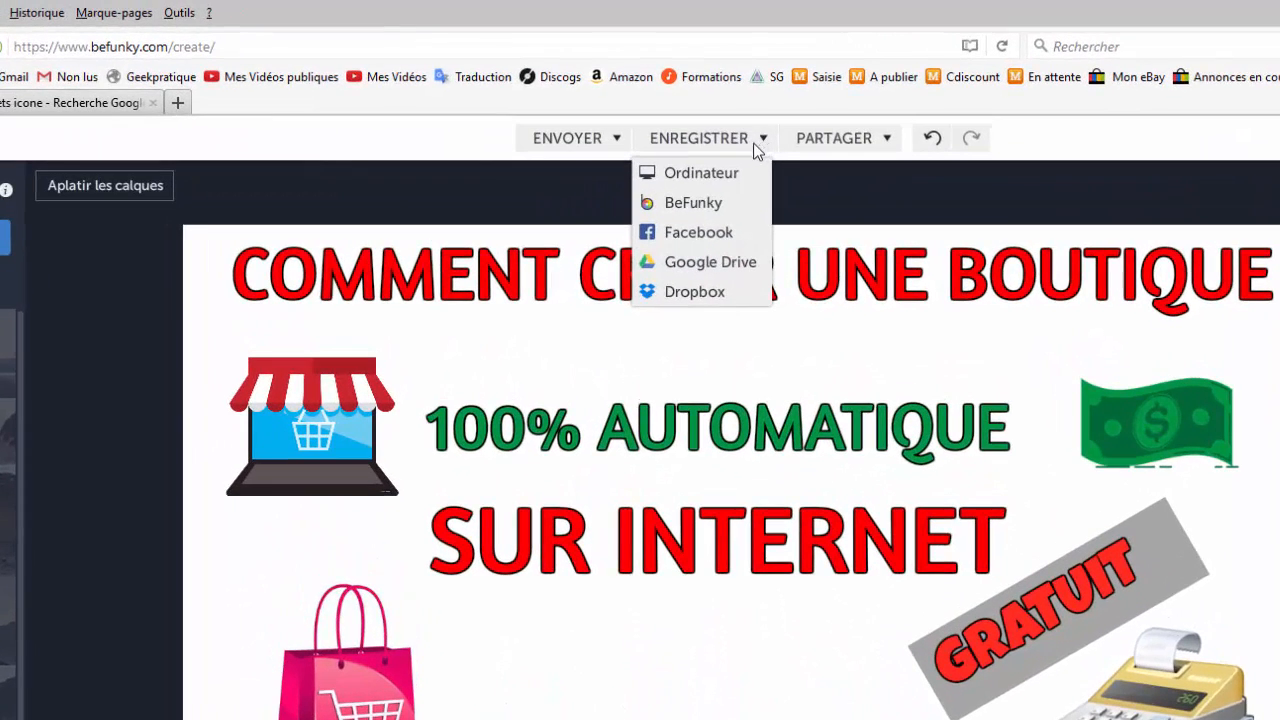
left_click(703, 175)
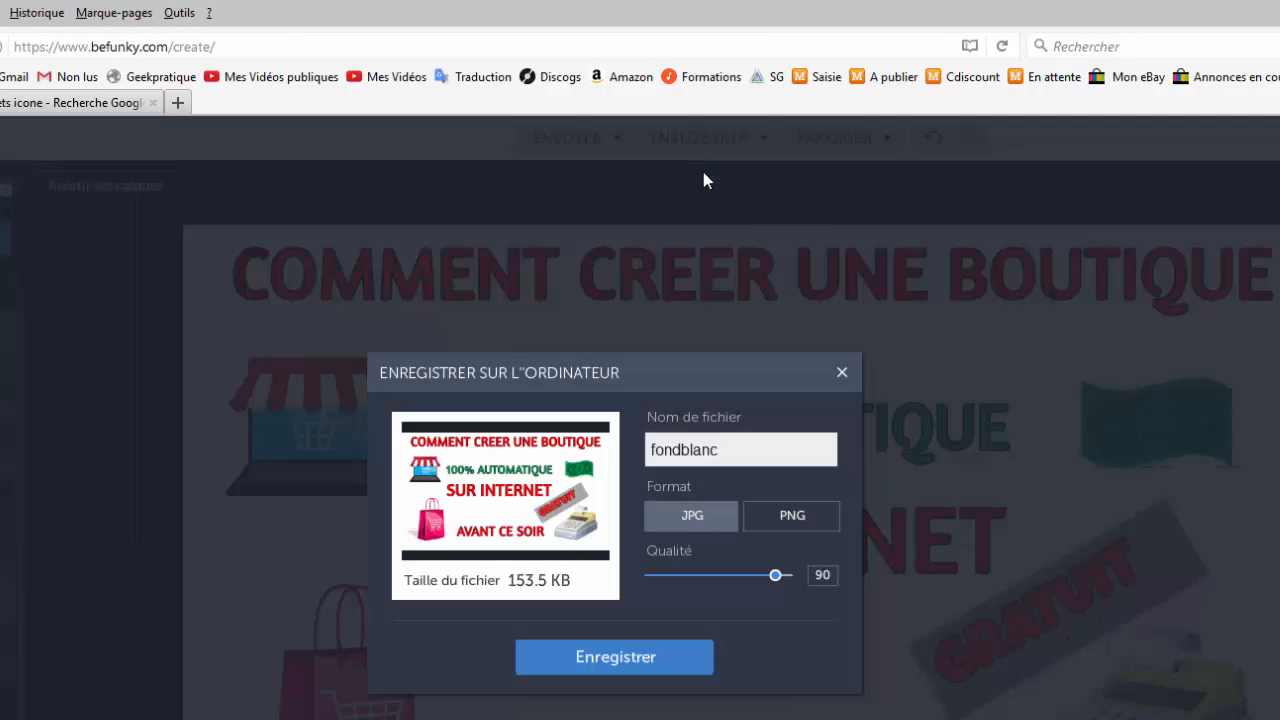
left_click_drag(746, 452, 558, 443)
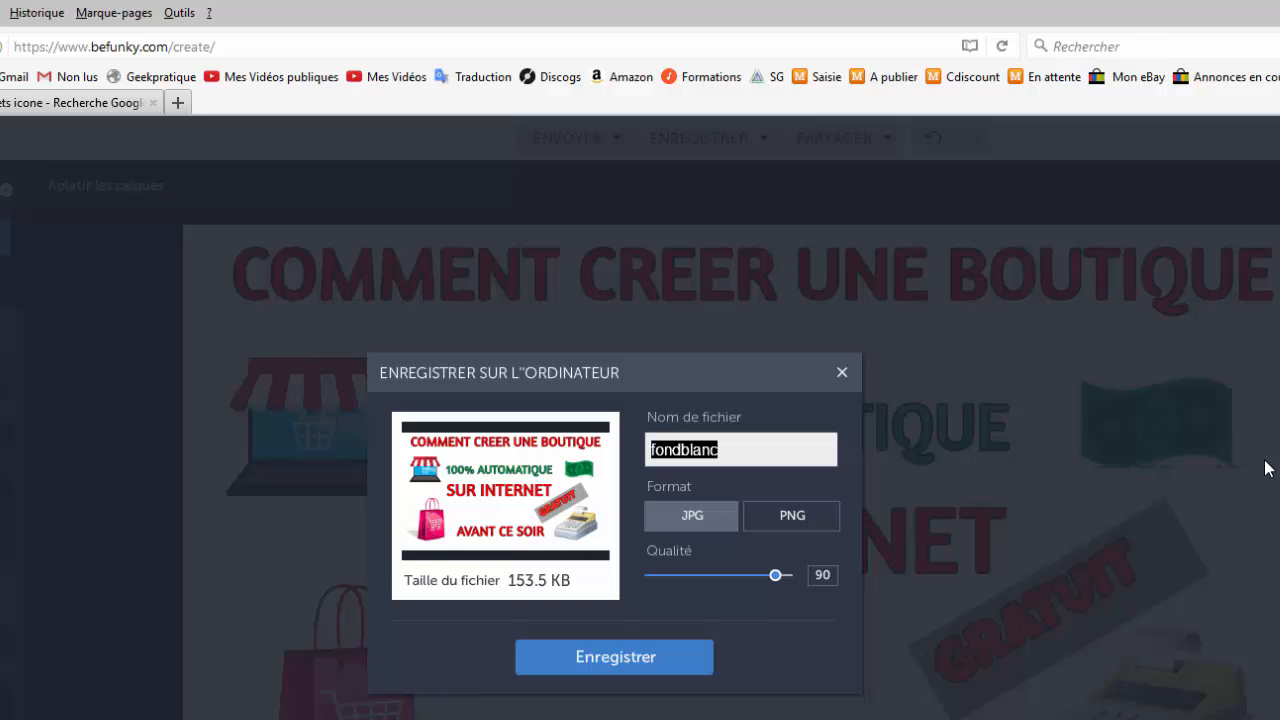
type("min")
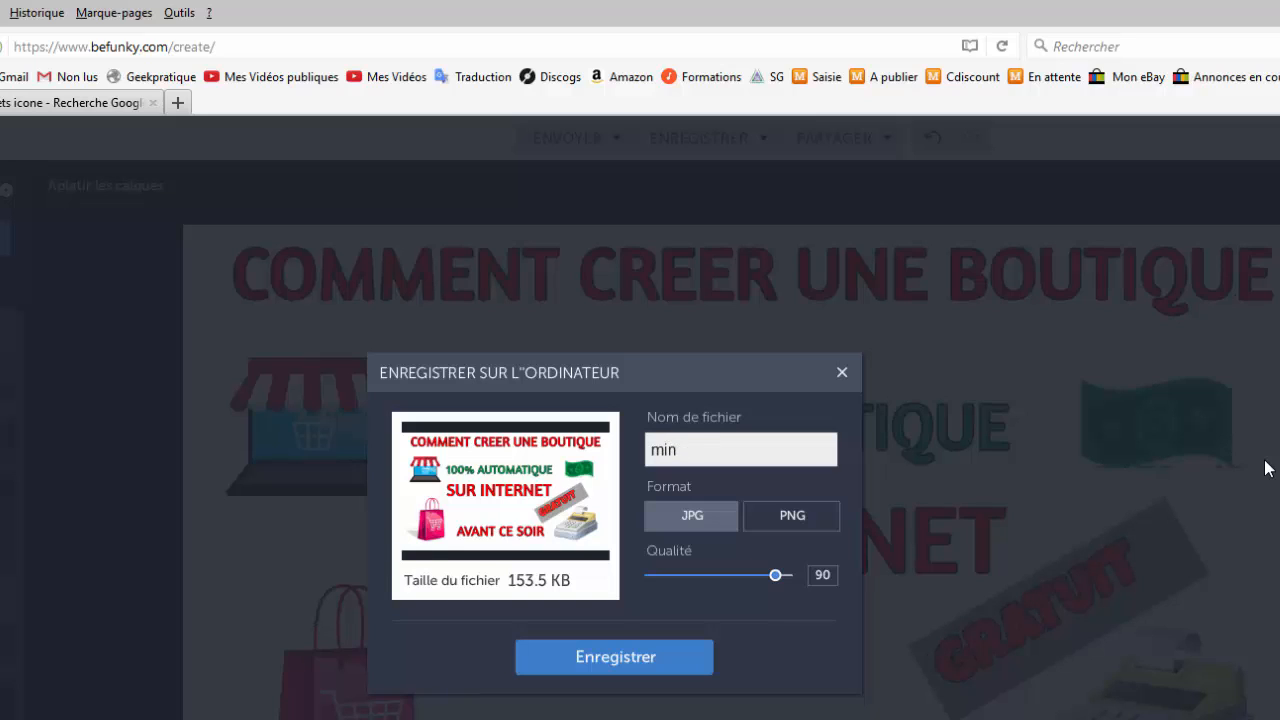
type("iatureboutique")
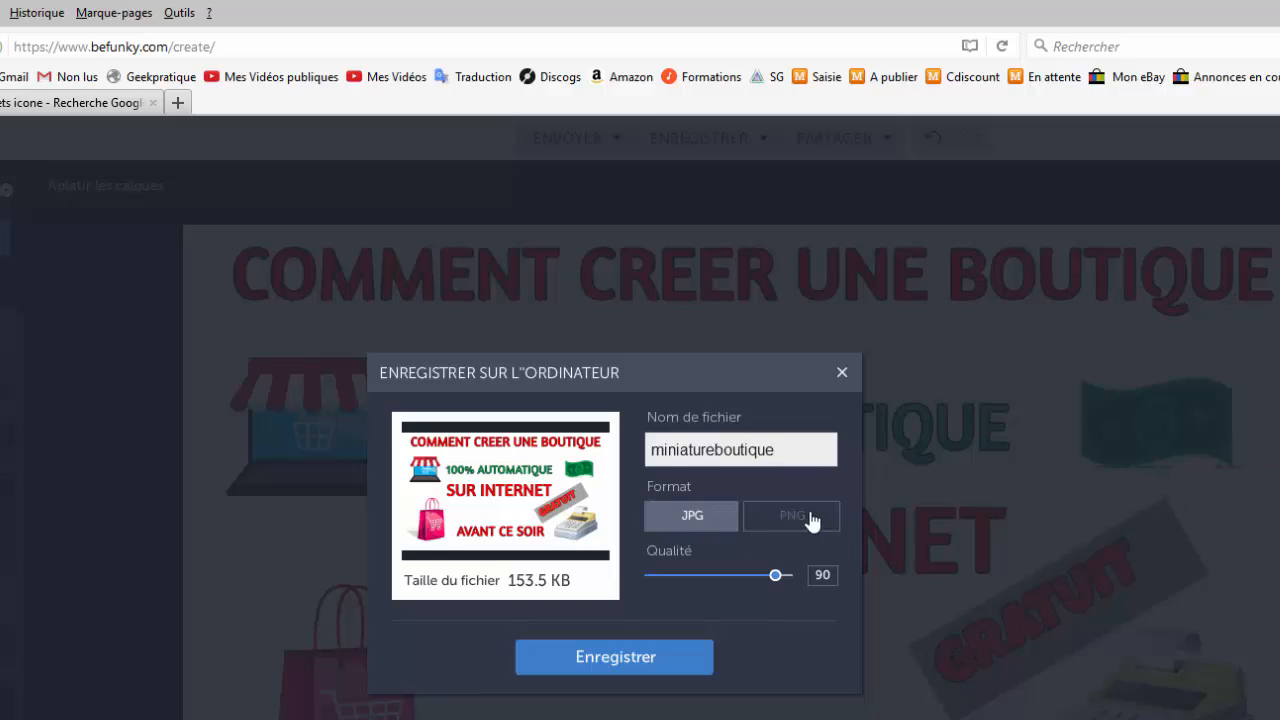
left_click(643, 670)
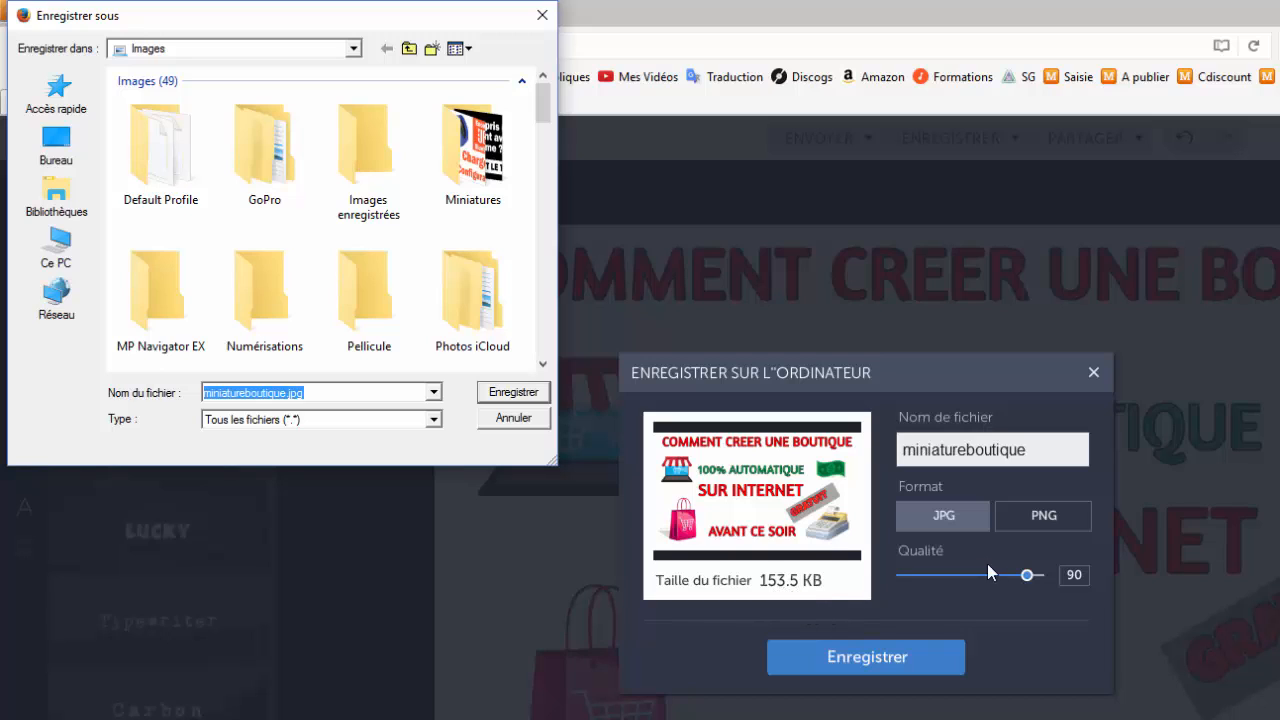
left_click(513, 393)
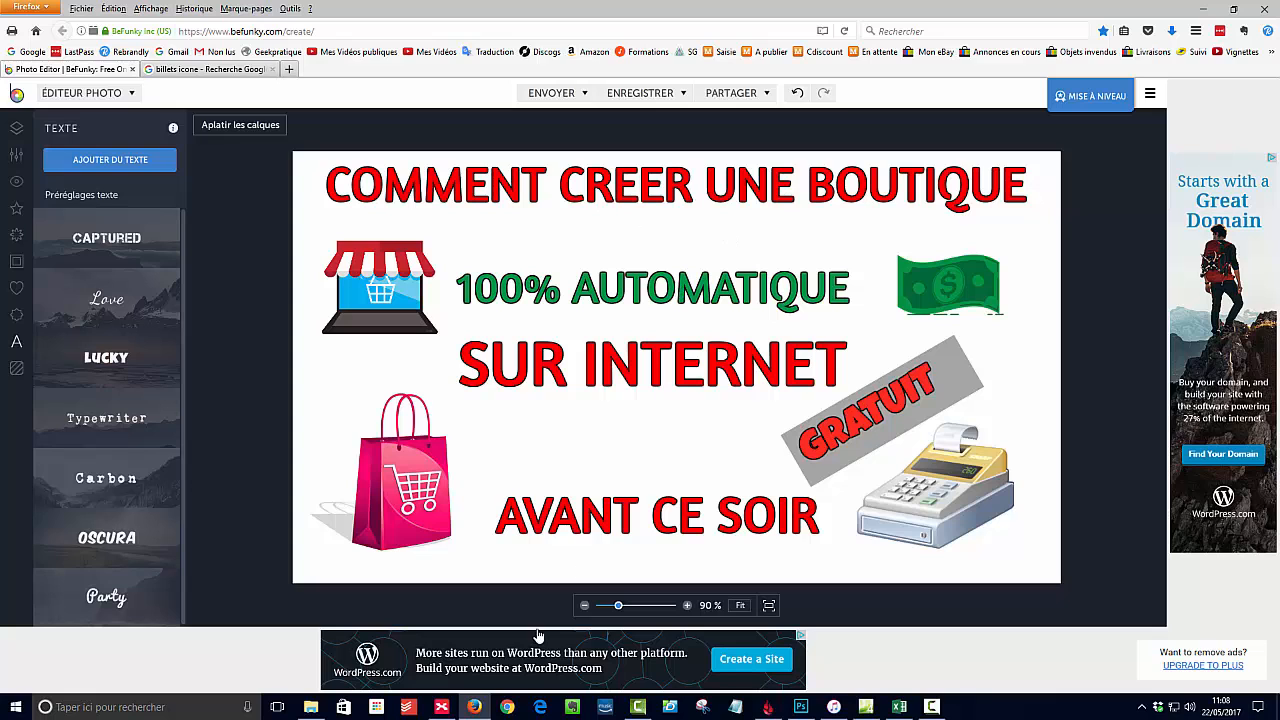
Locate miniatureboutique.jpg in File Explorer's Images folder, then return to the photo editor in Firefox.
left_click(311, 707)
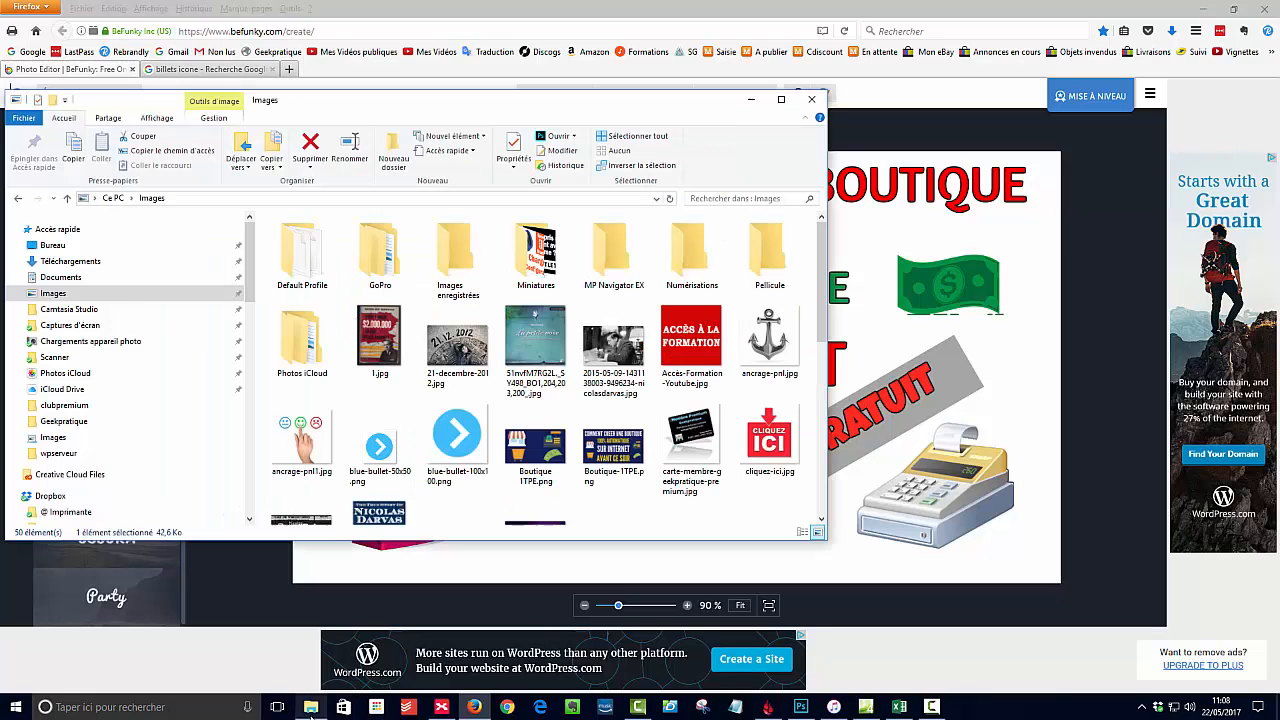
left_click(55, 293)
scroll(594, 350, "down", 5)
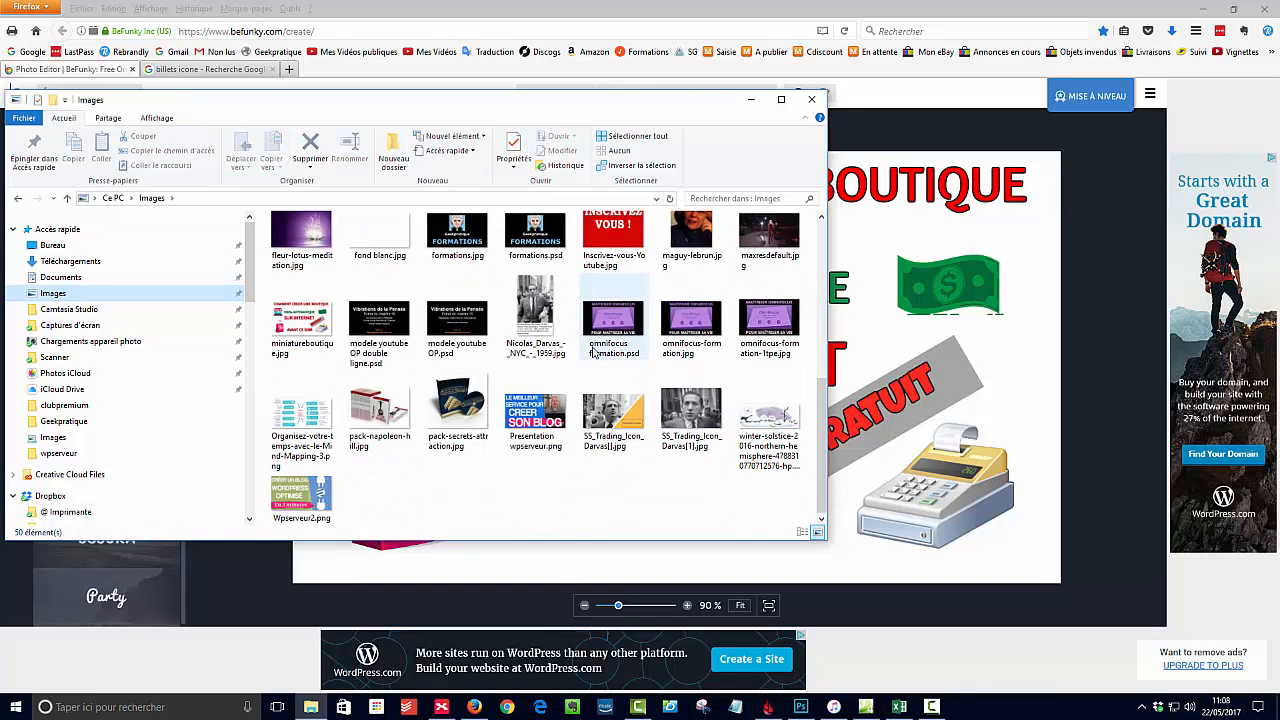
scroll(594, 350, "up", 1)
left_click(320, 450)
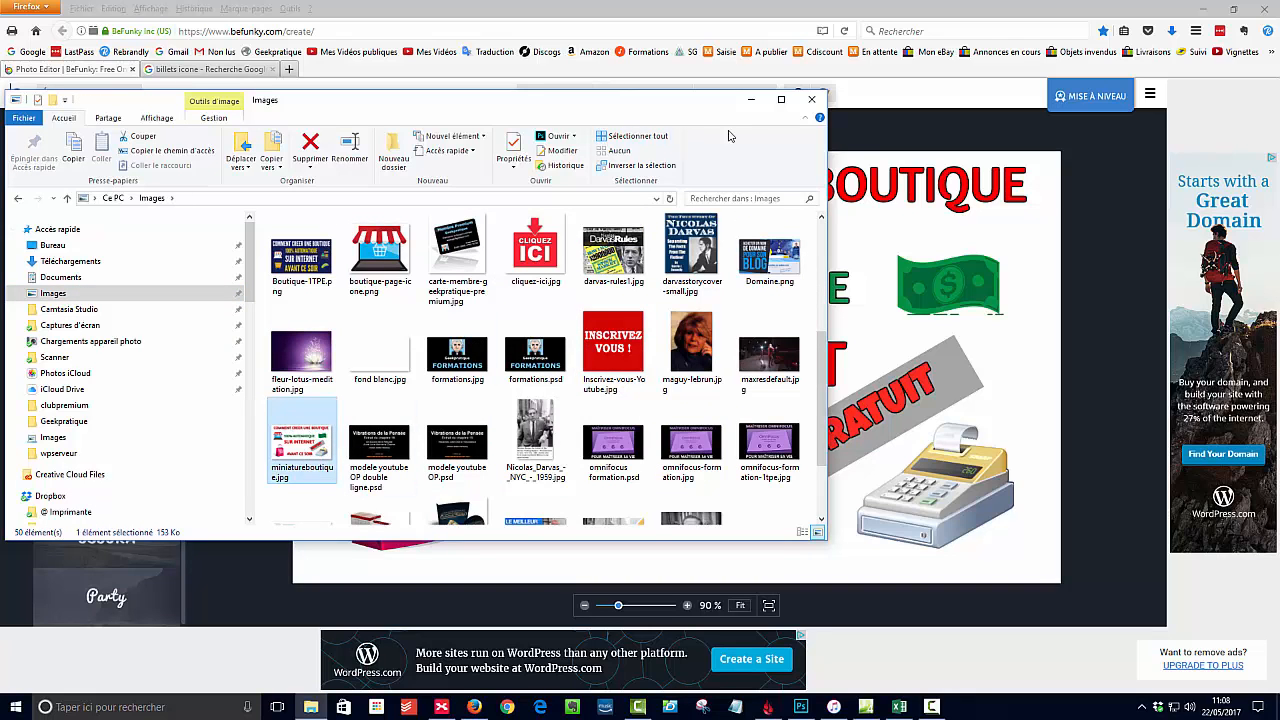
left_click(780, 99)
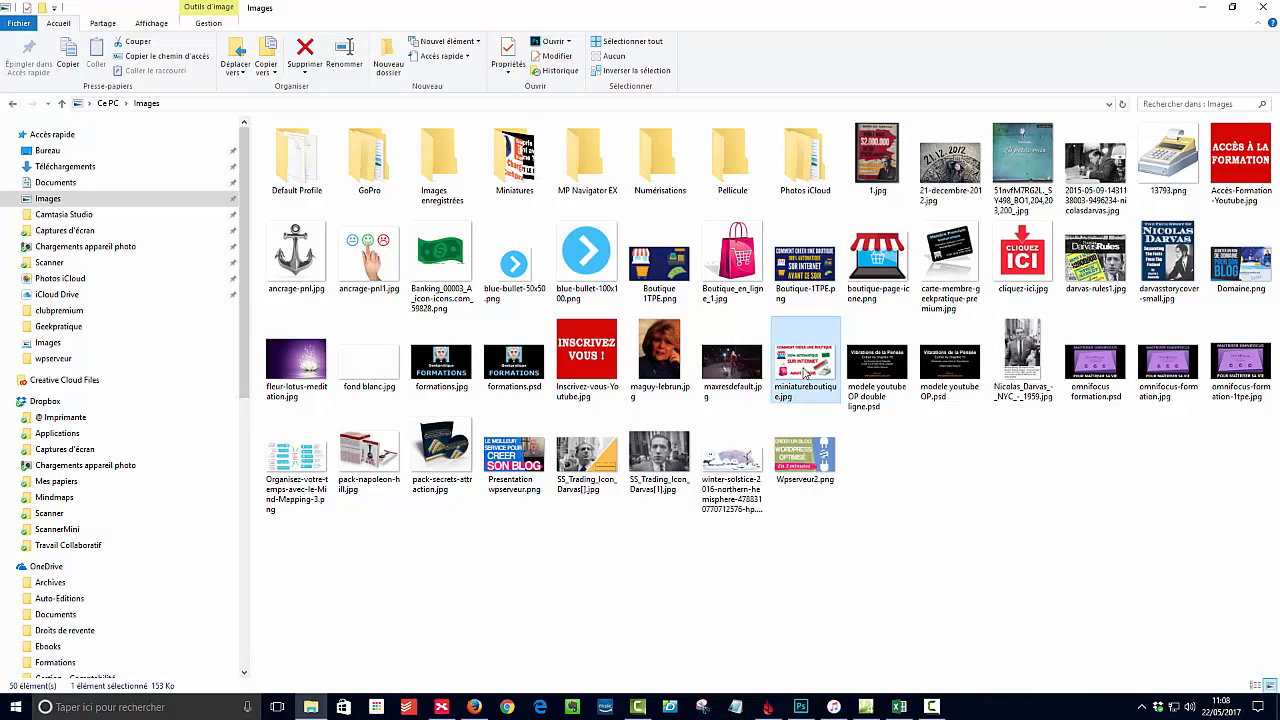
left_click(476, 708)
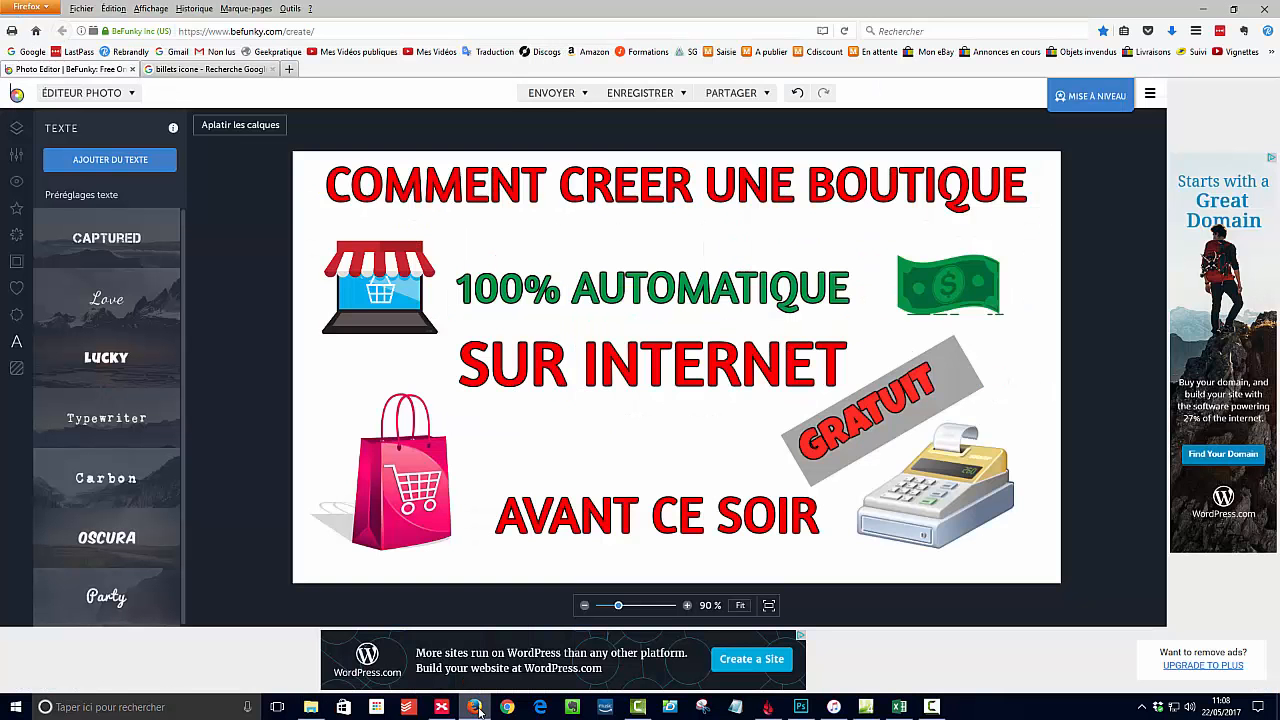